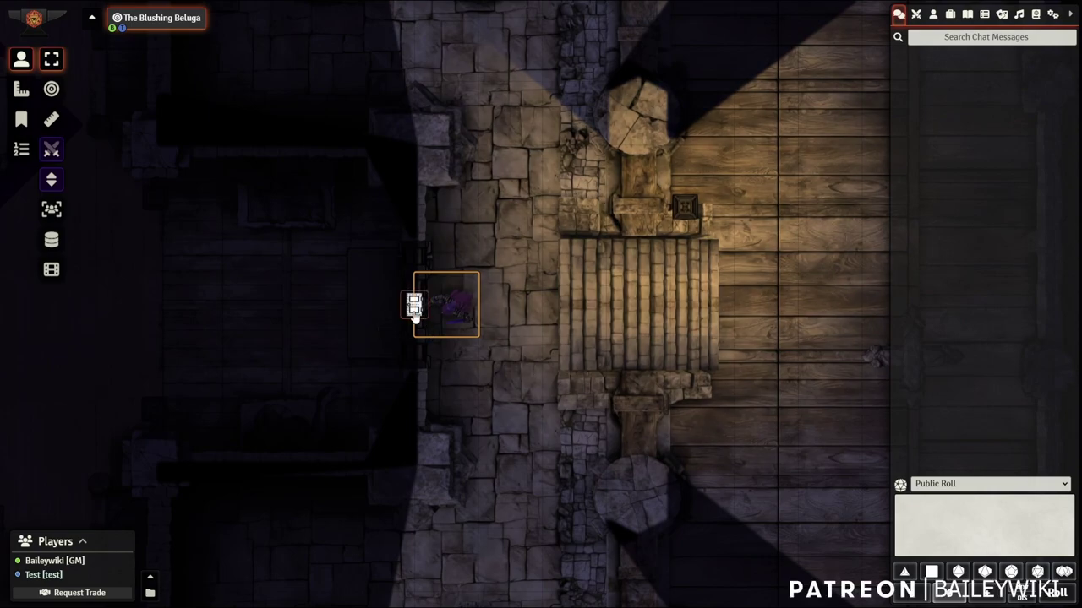
Pick the locked door's lock with a roll of 17, then check the Lockpick on the character sheet
{"action": "left_click", "coordinate": [414, 307]}
{"action": "left_click", "coordinate": [414, 307]}
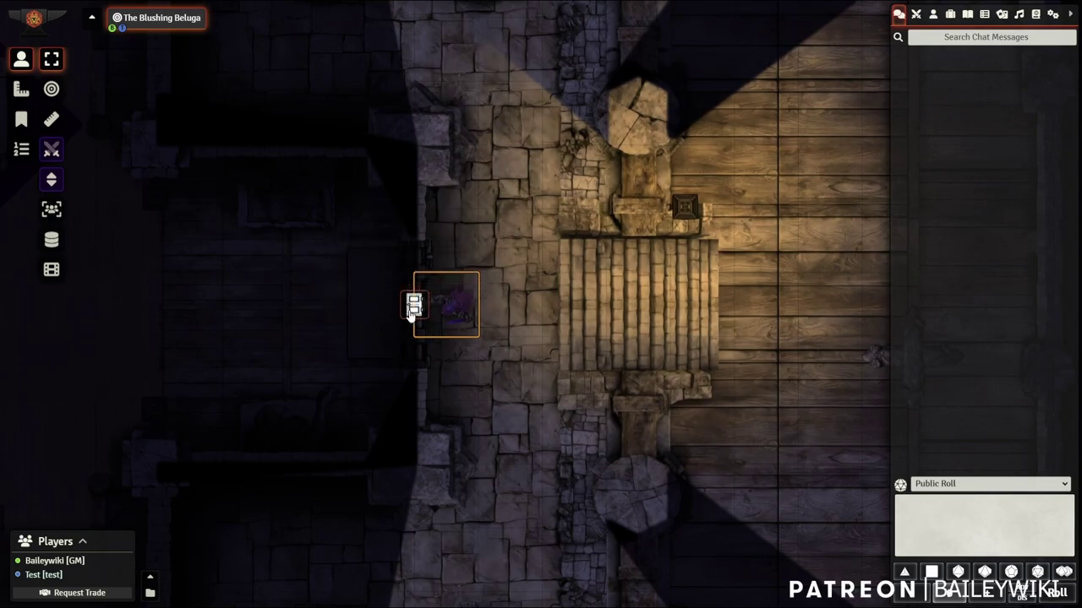
{"action": "left_click", "coordinate": [413, 306]}
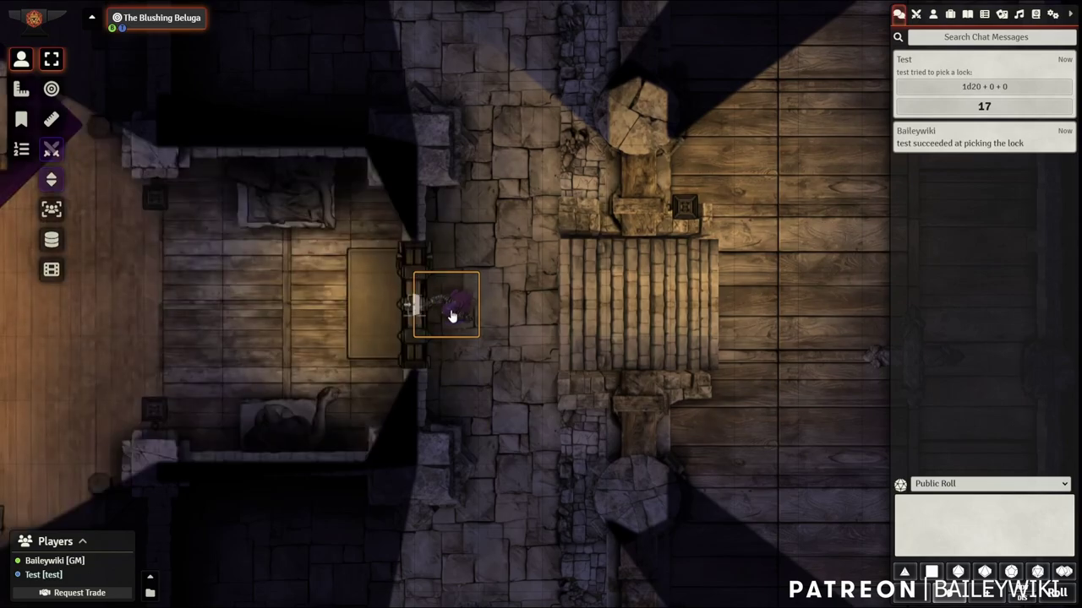
{"action": "double_click", "coordinate": [452, 316]}
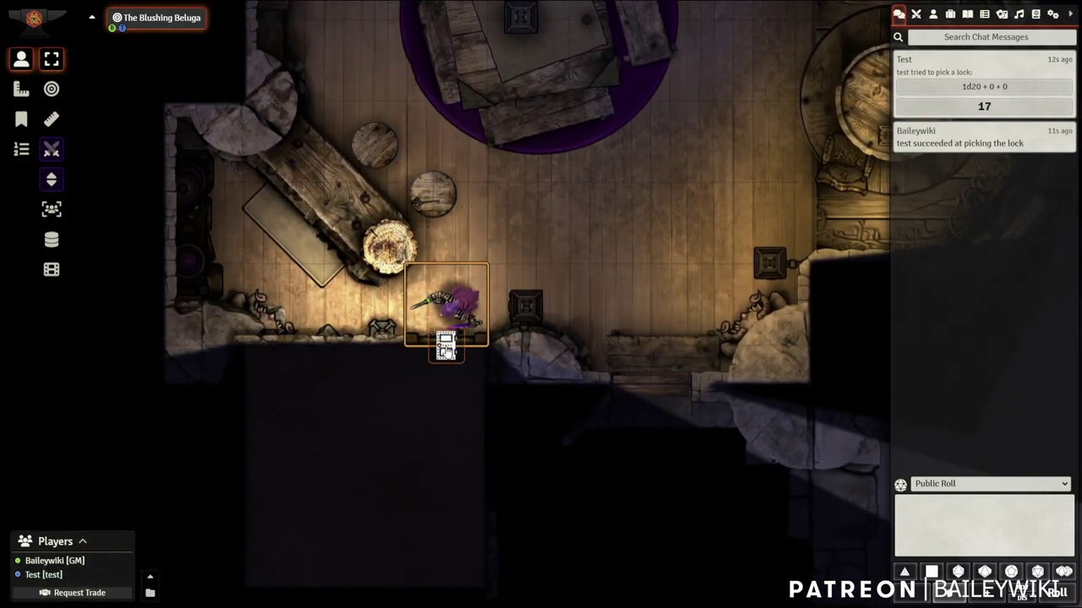
Try the still-locked door, then take the Skelly Key from the item pile
{"action": "left_click", "coordinate": [452, 355]}
{"action": "left_click", "coordinate": [452, 355]}
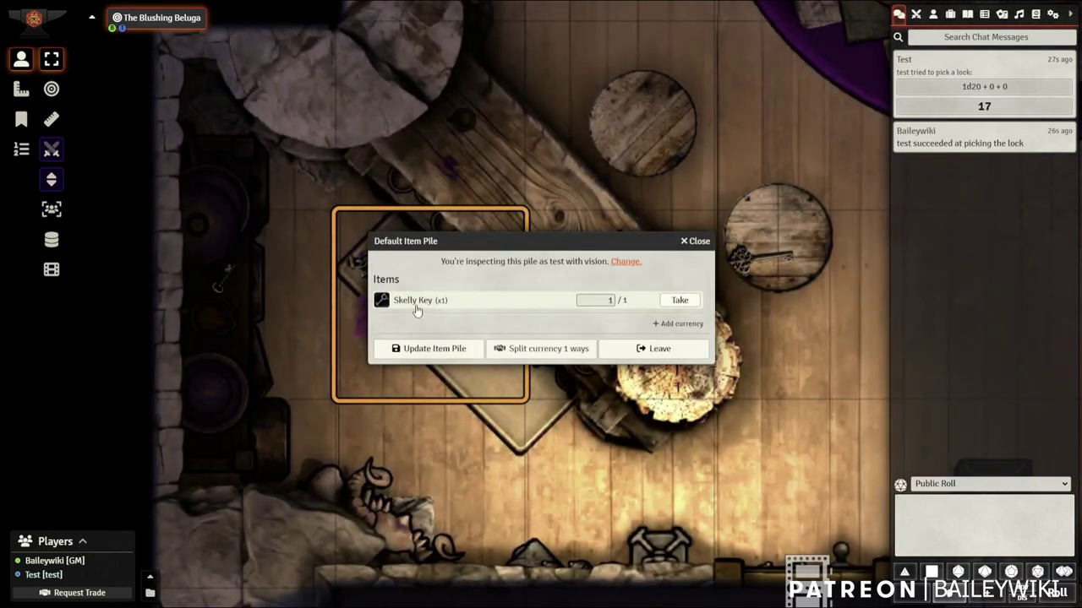
{"action": "left_click", "coordinate": [679, 300]}
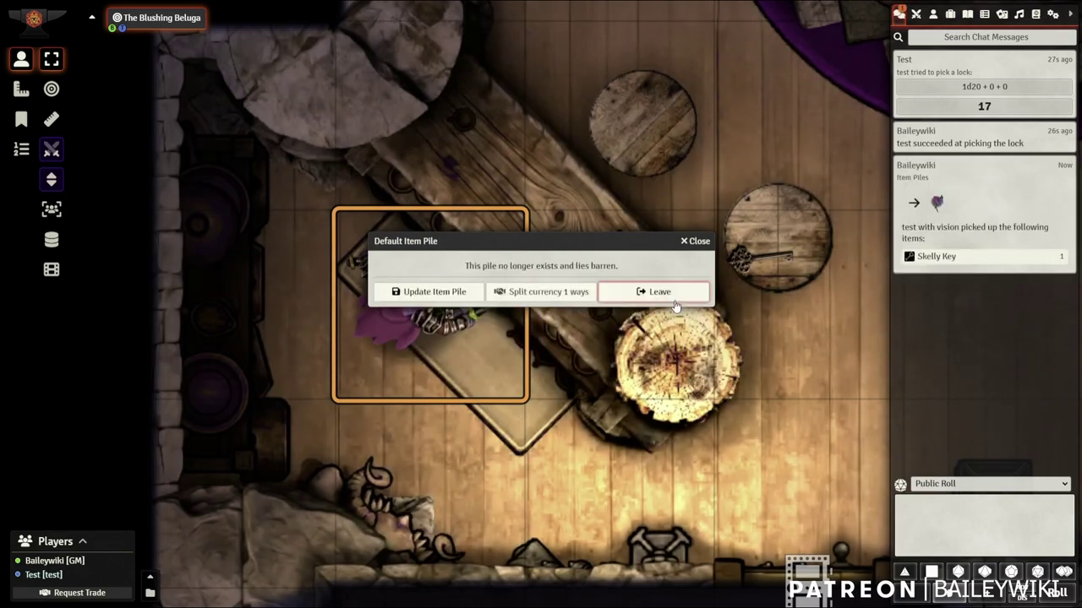
{"action": "left_click", "coordinate": [699, 242]}
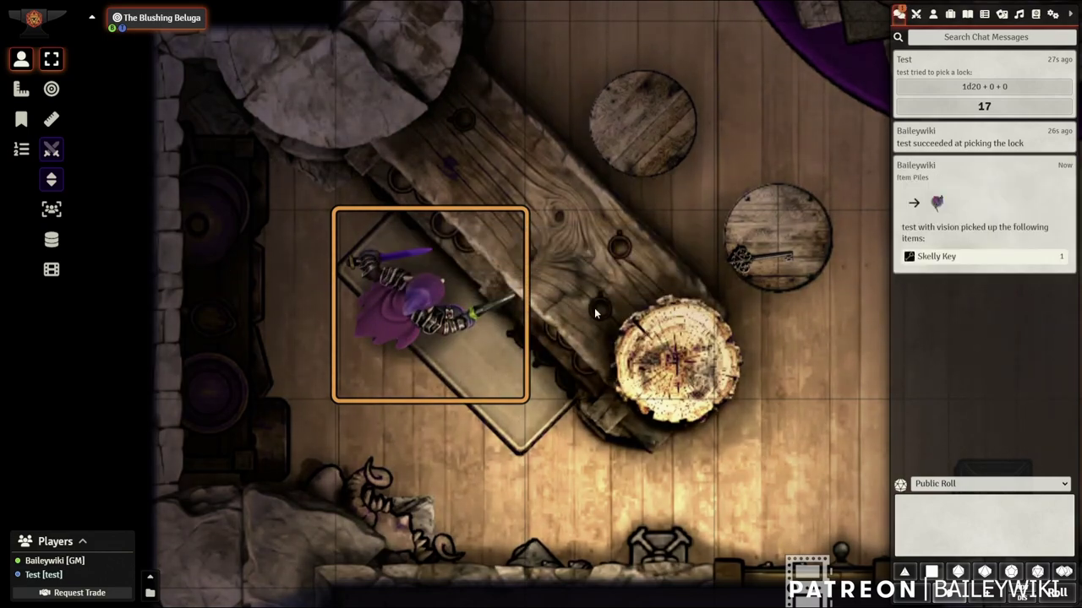
Unlock the second door with the Skelly Key and open it
{"action": "double_click", "coordinate": [422, 290]}
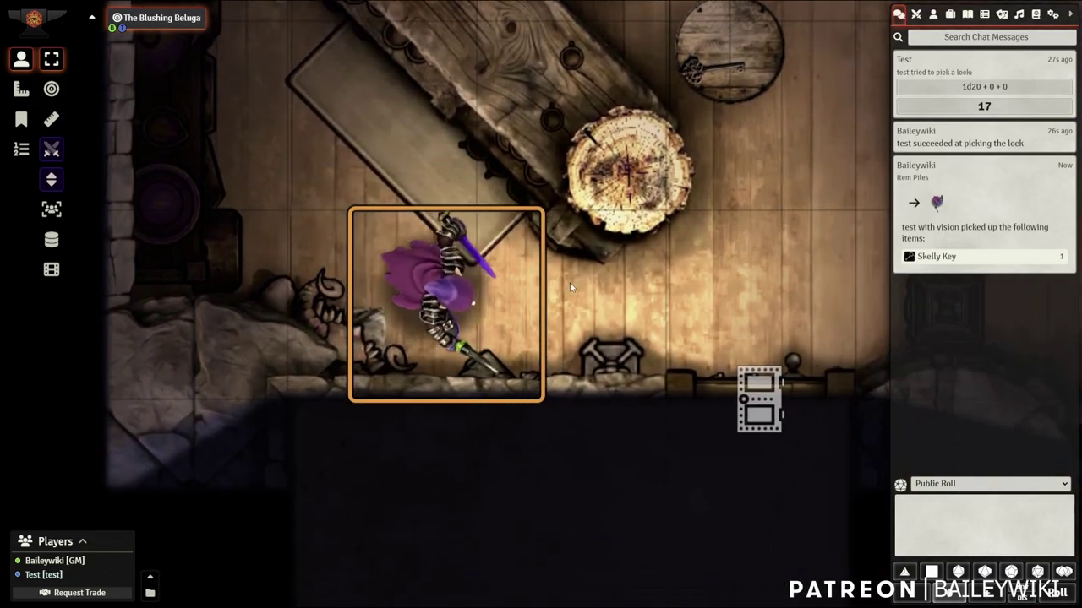
{"action": "left_click", "coordinate": [445, 414]}
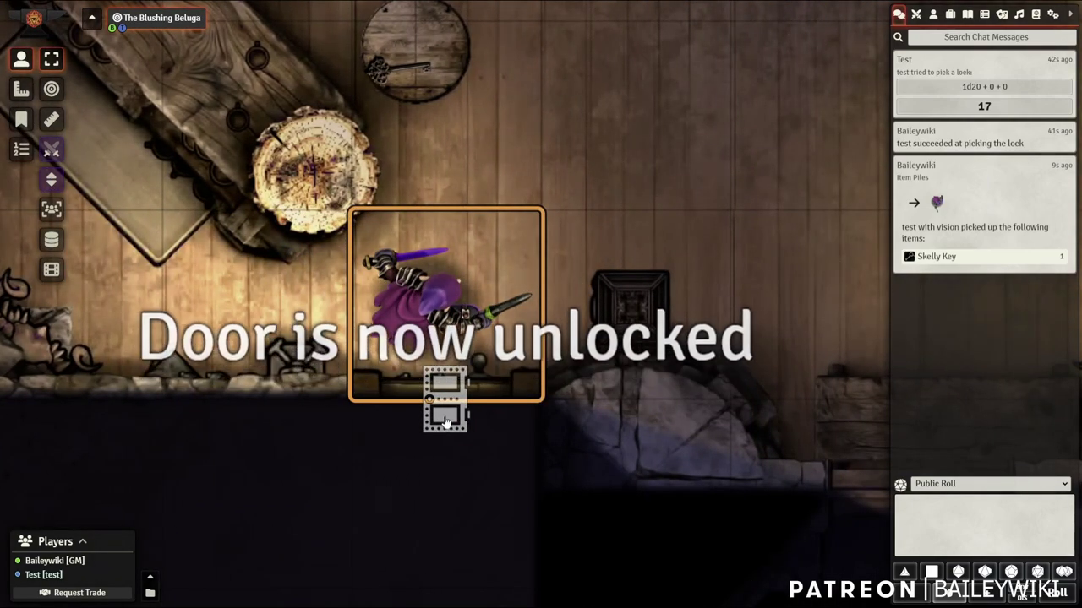
{"action": "left_click", "coordinate": [445, 416]}
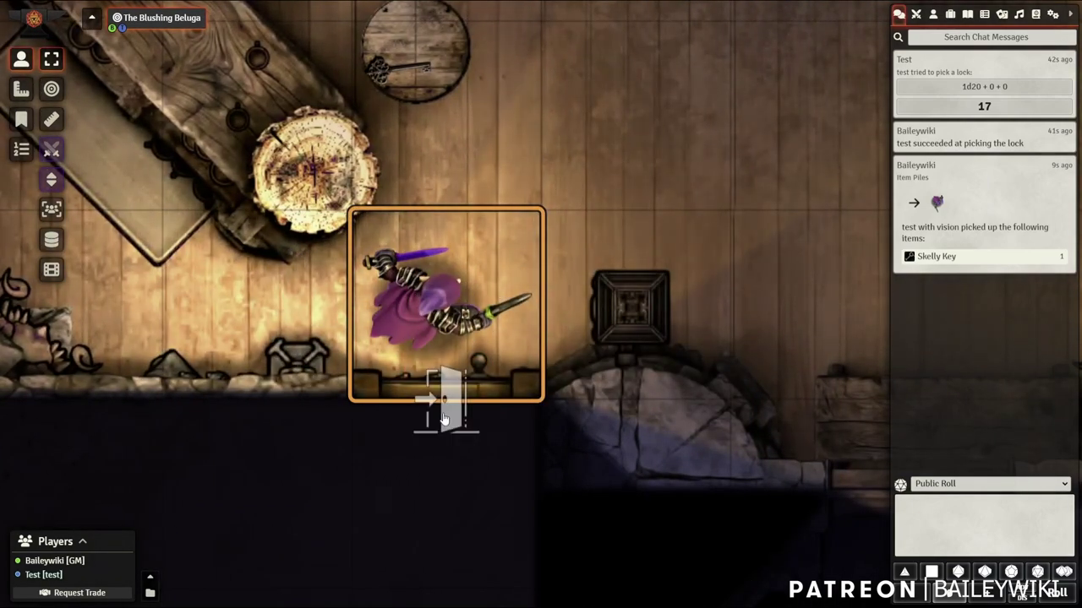
Move the token into the storeroom and unlock the chest by entering its password
{"action": "key", "text": "Down"}
{"action": "key", "text": "Down"}
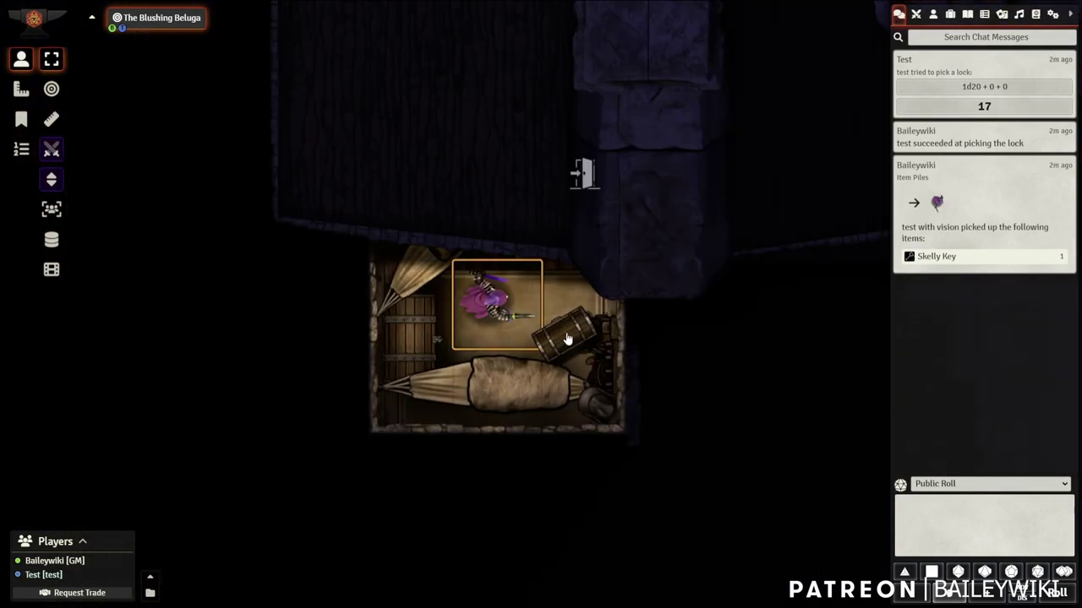
{"action": "left_click", "coordinate": [567, 338]}
{"action": "type", "text": "Karlach"}
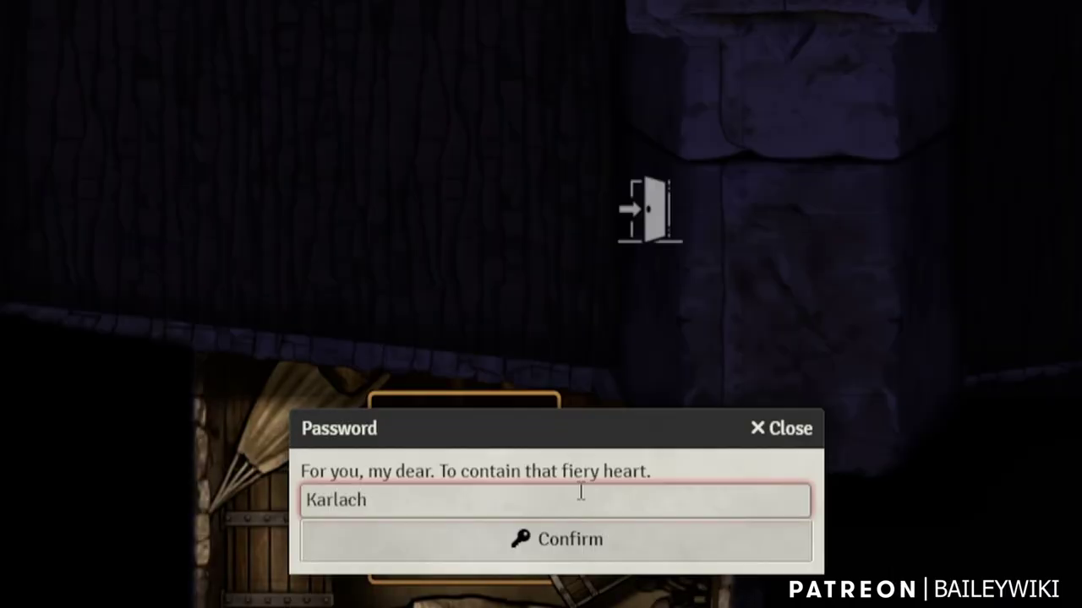
{"action": "left_click", "coordinate": [588, 545]}
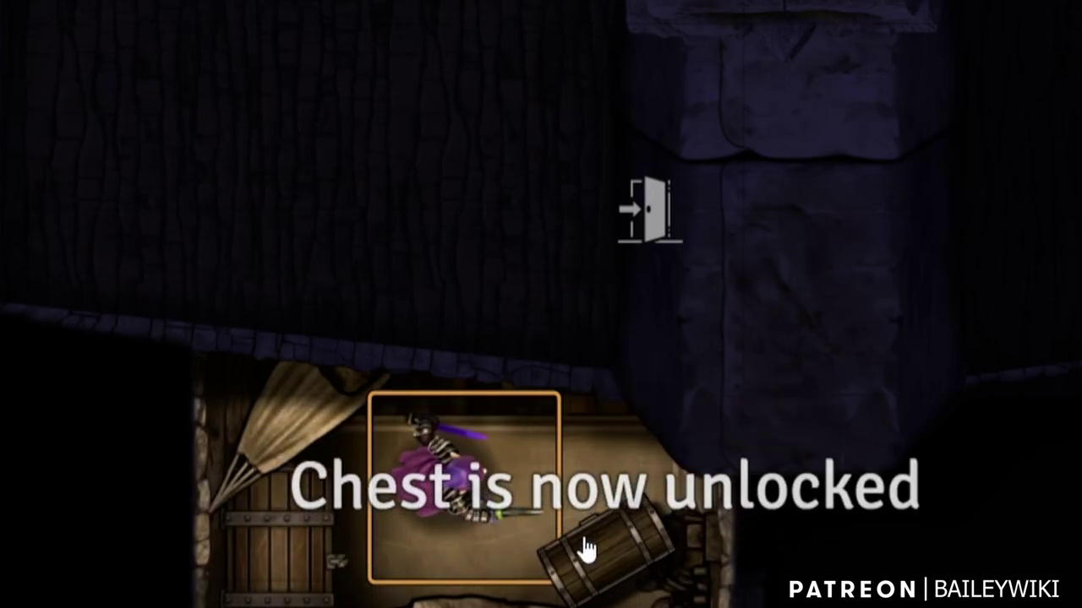
Open the chest, take the Infernal Iron and leave the emptied chest
{"action": "double_click", "coordinate": [640, 559]}
{"action": "left_click_drag", "start_coordinate": [637, 336], "coordinate": [669, 2]}
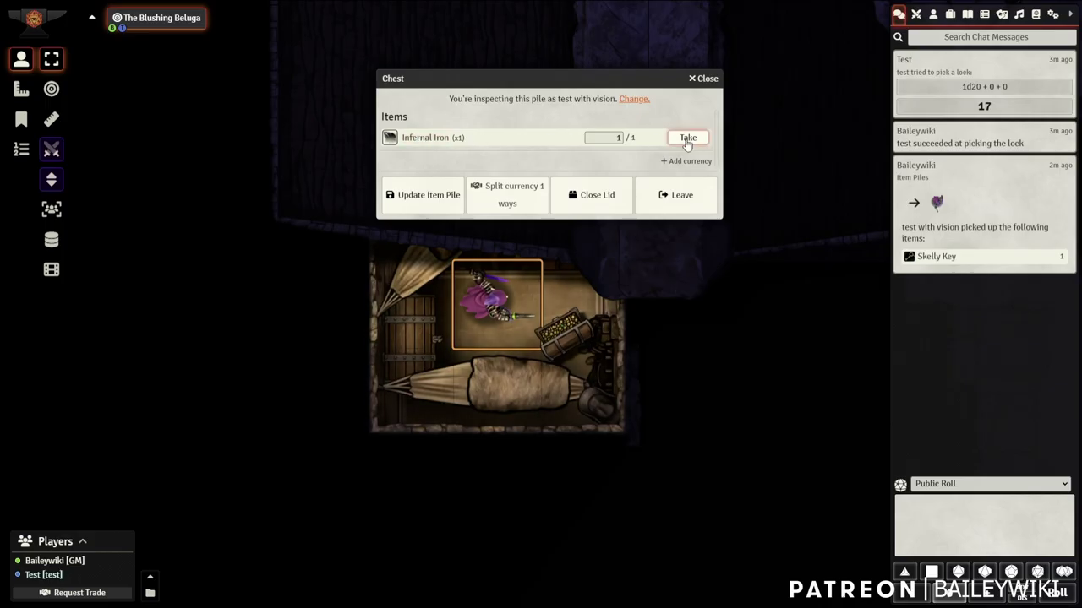
{"action": "left_click", "coordinate": [687, 139]}
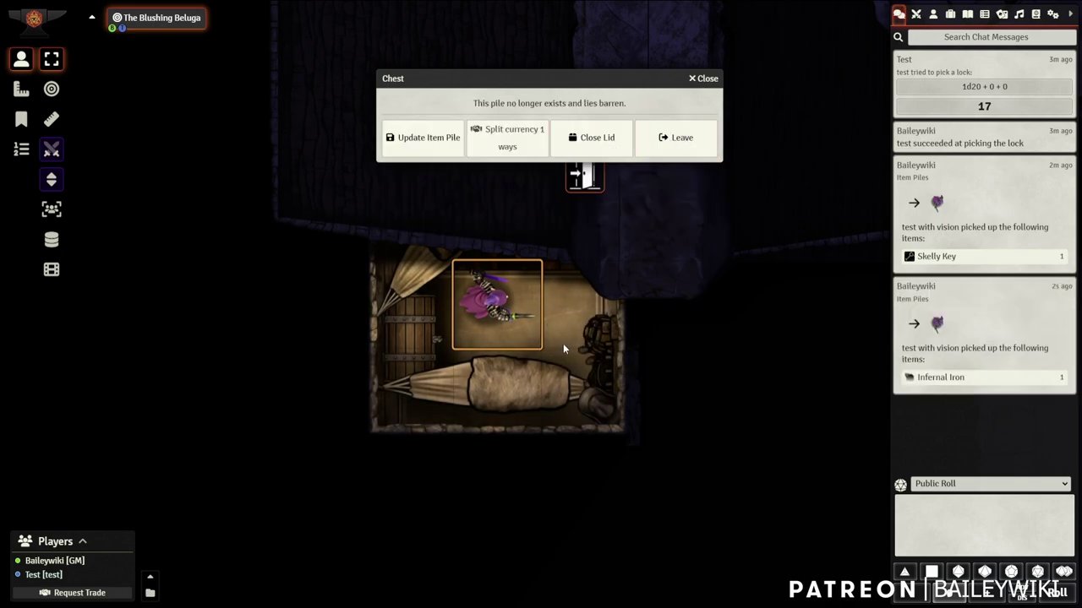
{"action": "left_click", "coordinate": [684, 145]}
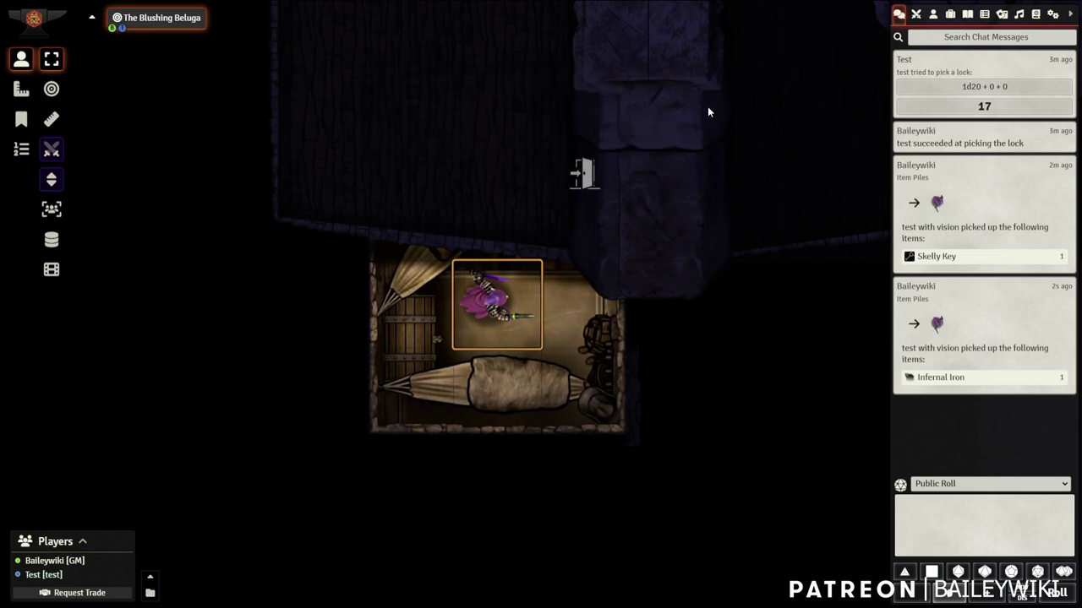
Check the Skelly Key and Infernal Iron in the character's inventory, then close the sheet and zoom out
{"action": "double_click", "coordinate": [487, 296]}
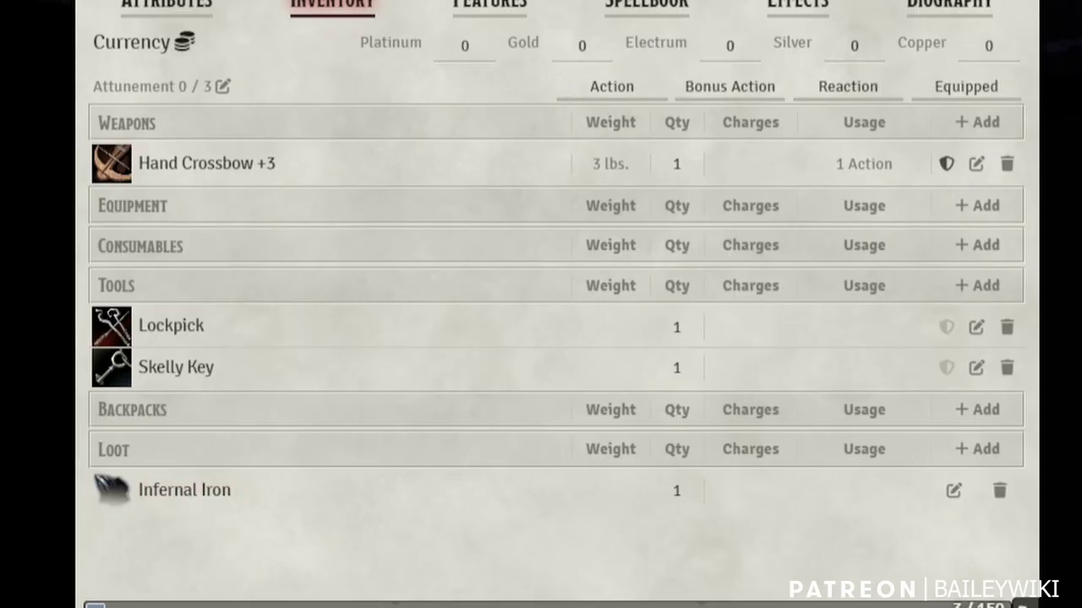
{"action": "key", "text": "Escape"}
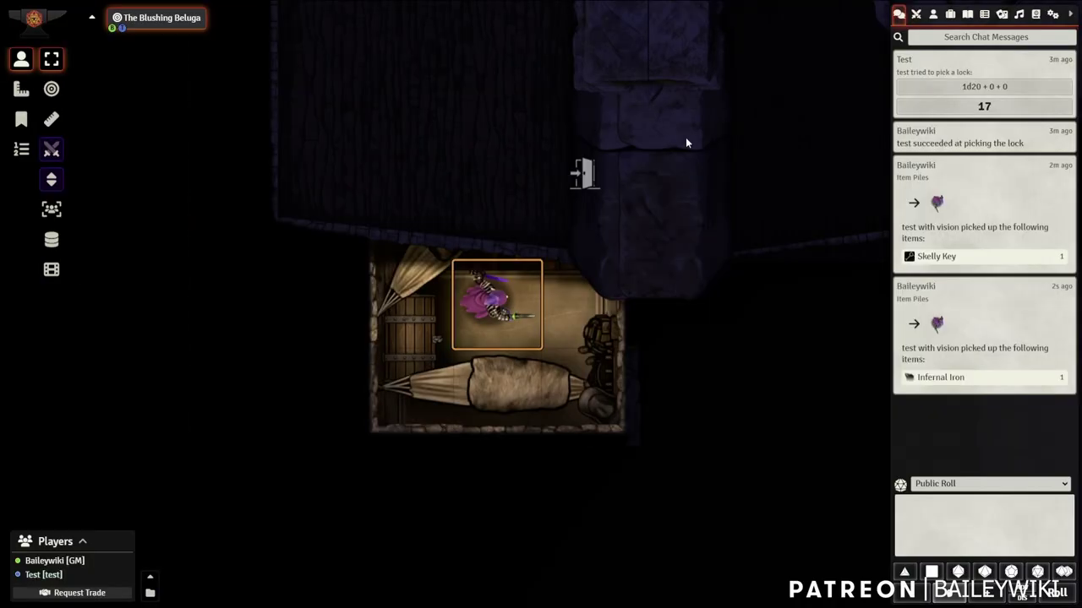
{"action": "scroll", "coordinate": [467, 247], "scroll_direction": "up", "scroll_amount": 2}
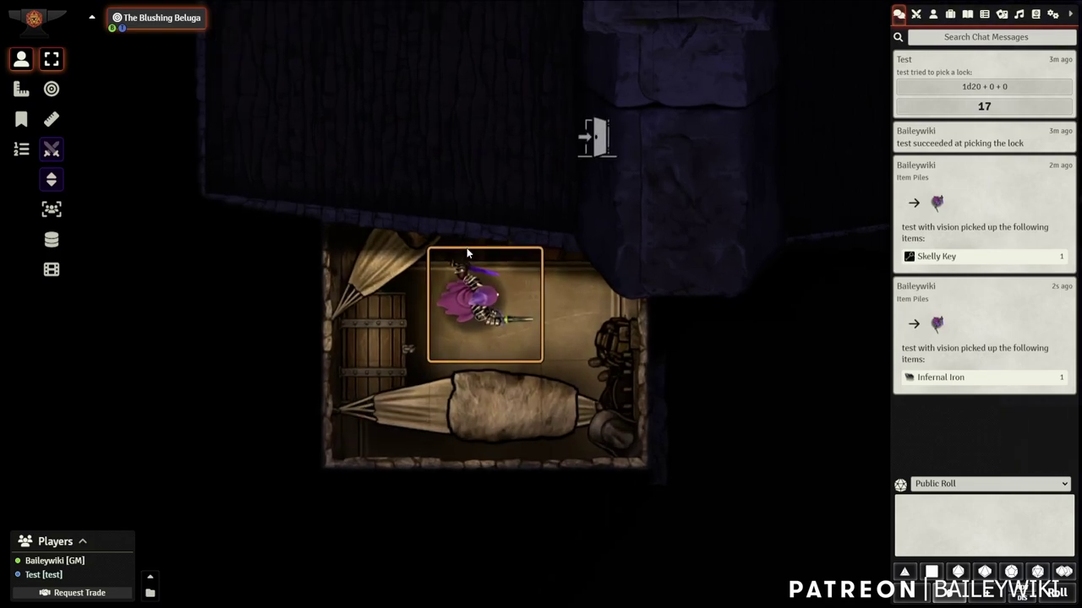
{"action": "scroll", "coordinate": [467, 251], "scroll_direction": "down", "scroll_amount": 2}
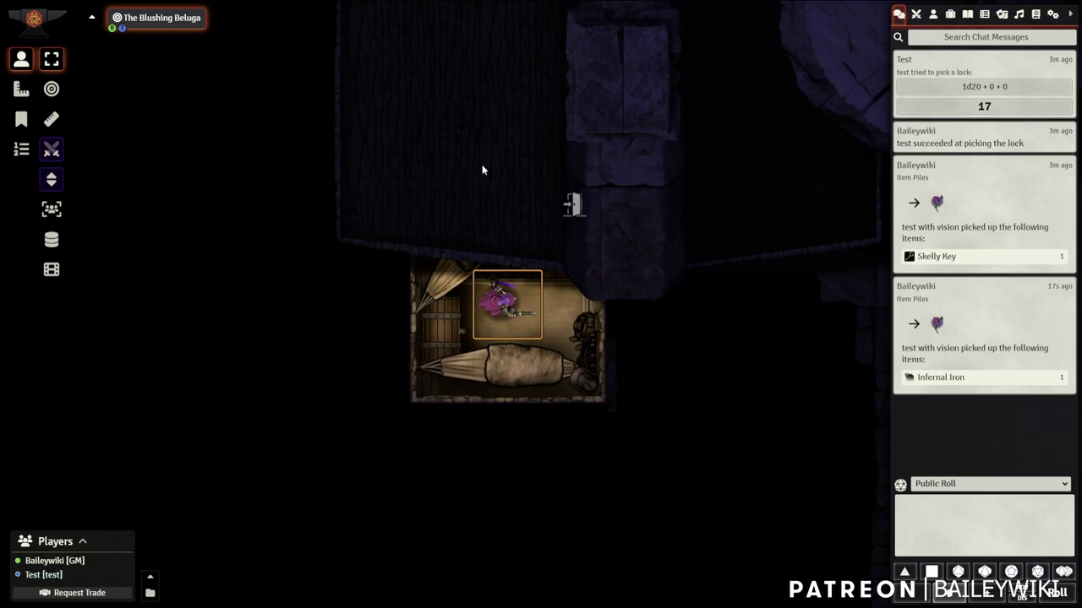
{"action": "scroll", "coordinate": [481, 170], "scroll_direction": "down", "scroll_amount": 3}
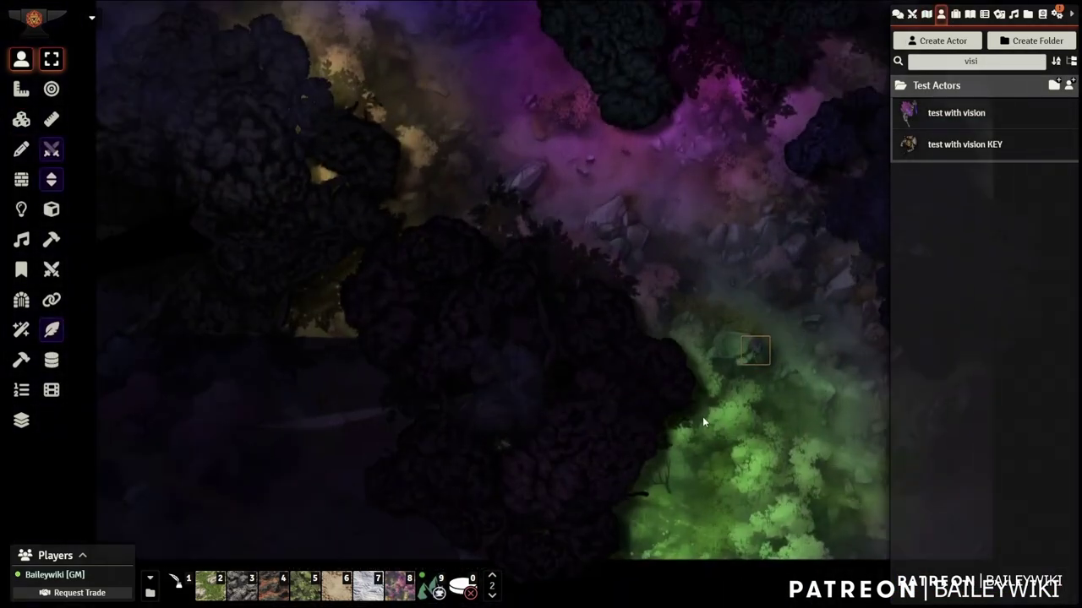
Move the test character's token two squares up and two squares left with the arrow keys
{"action": "key", "text": "Up"}
{"action": "key", "text": "Up"}
{"action": "key", "text": "Up"}
{"action": "key", "text": "Up"}
{"action": "key", "text": "Left"}
{"action": "key", "text": "Left"}
{"action": "key", "text": "Left"}
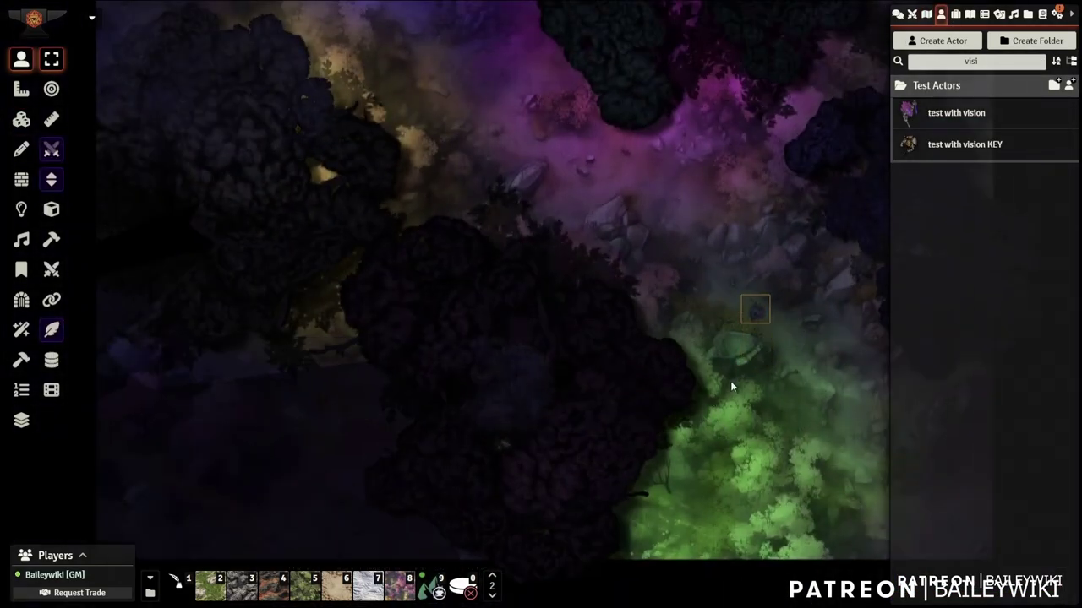
{"action": "key", "text": "Left"}
{"action": "key", "text": "Left"}
{"action": "key", "text": "Left"}
{"action": "key", "text": "Up"}
{"action": "key", "text": "Up"}
{"action": "key", "text": "Up"}
{"action": "key", "text": "Up"}
{"action": "key", "text": "Up"}
{"action": "key", "text": "Up"}
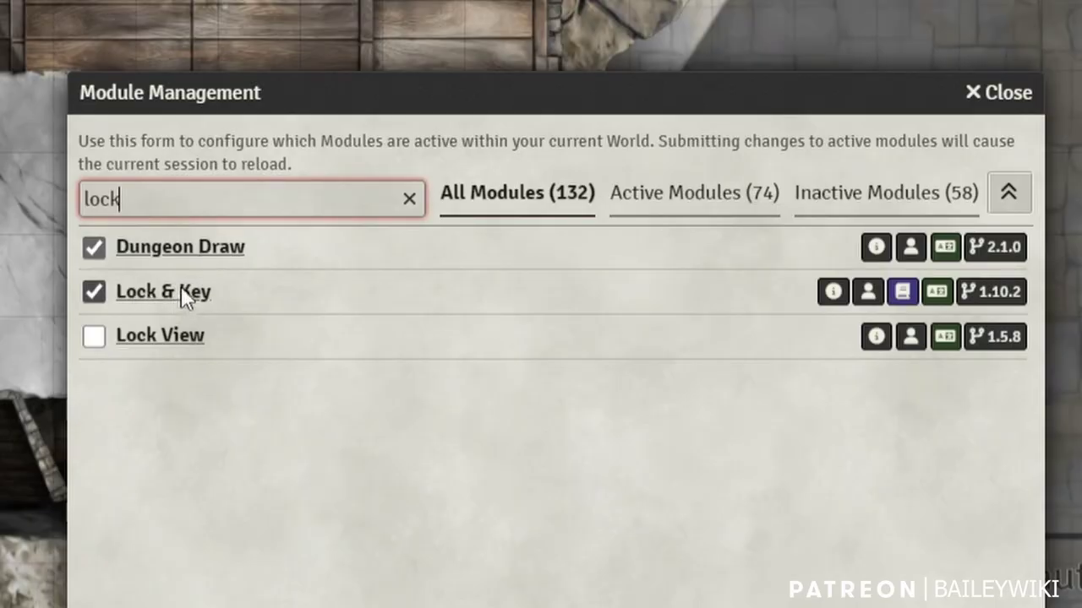
Search the module list for 'item' to confirm Item Piles 2.7.14 is enabled
{"action": "left_click_drag", "start_coordinate": [118, 199], "coordinate": [51, 203]}
{"action": "type", "text": "item"}
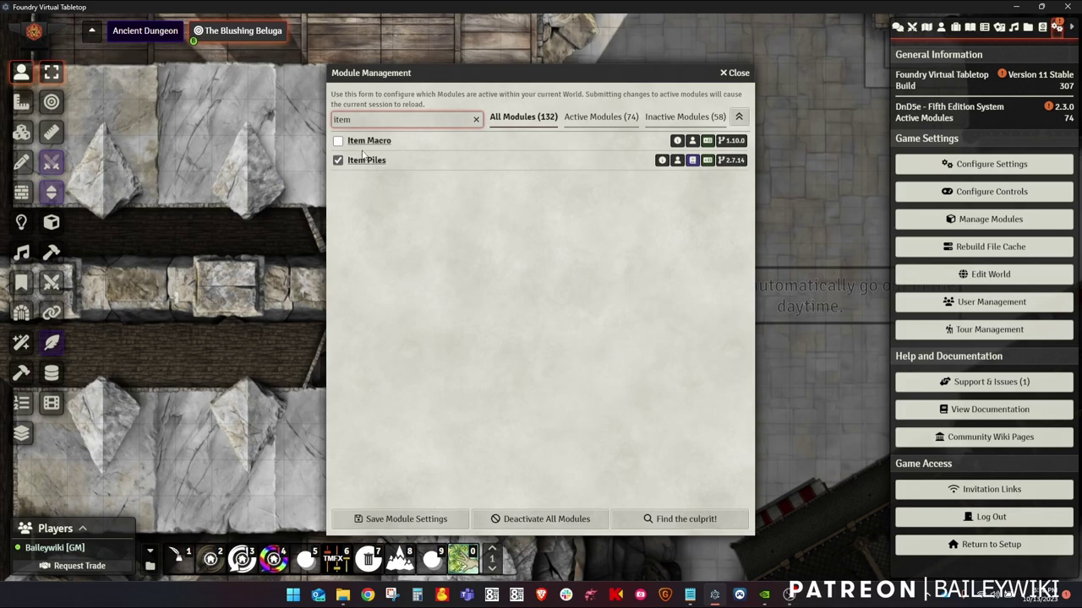
Close Module Management and show the Lock & Key page in Configure Settings, with lock distance 5
{"action": "left_click", "coordinate": [737, 74]}
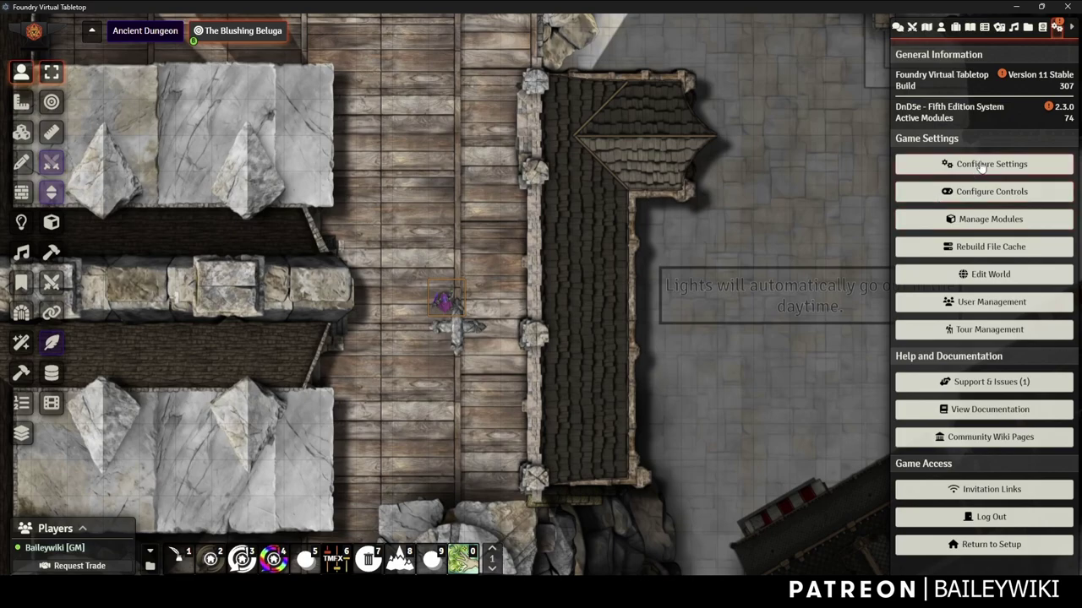
{"action": "left_click", "coordinate": [961, 169]}
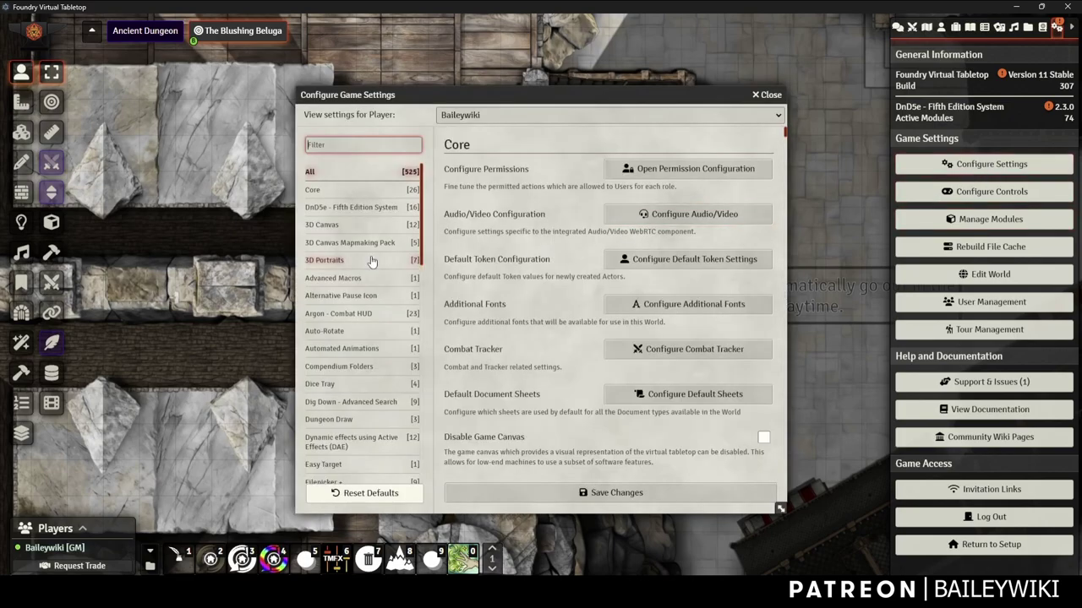
{"action": "scroll", "coordinate": [342, 330], "scroll_direction": "down", "scroll_amount": 3}
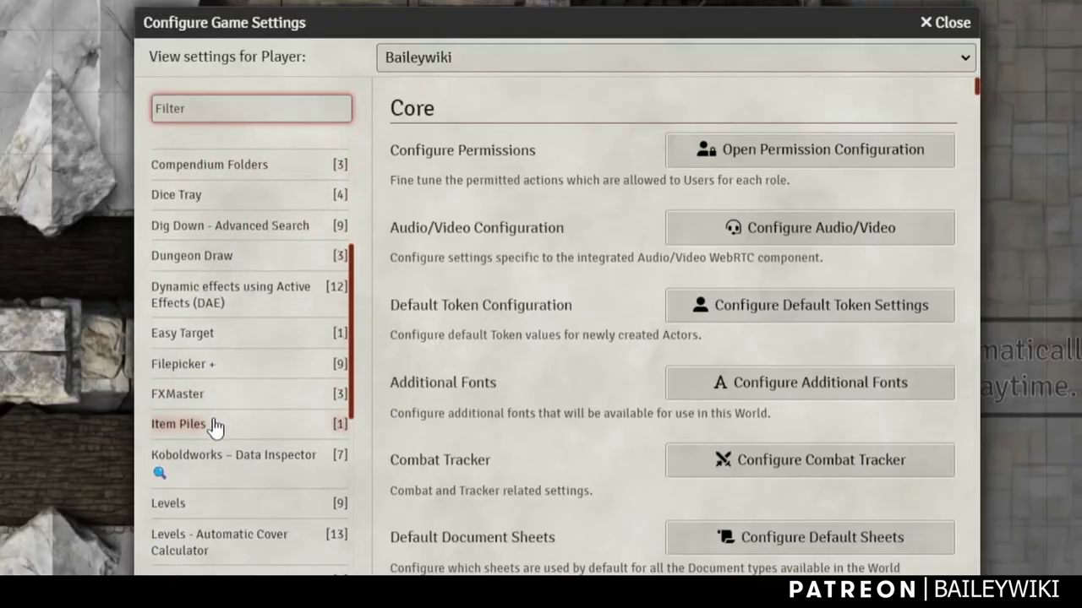
{"action": "scroll", "coordinate": [213, 435], "scroll_direction": "down", "scroll_amount": 1}
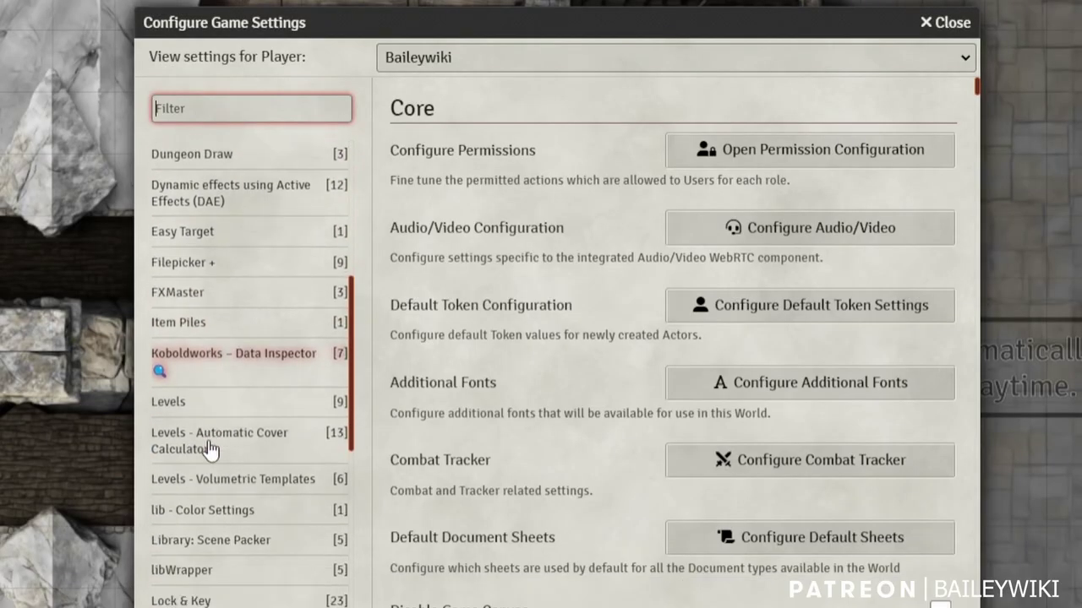
{"action": "left_click", "coordinate": [201, 594]}
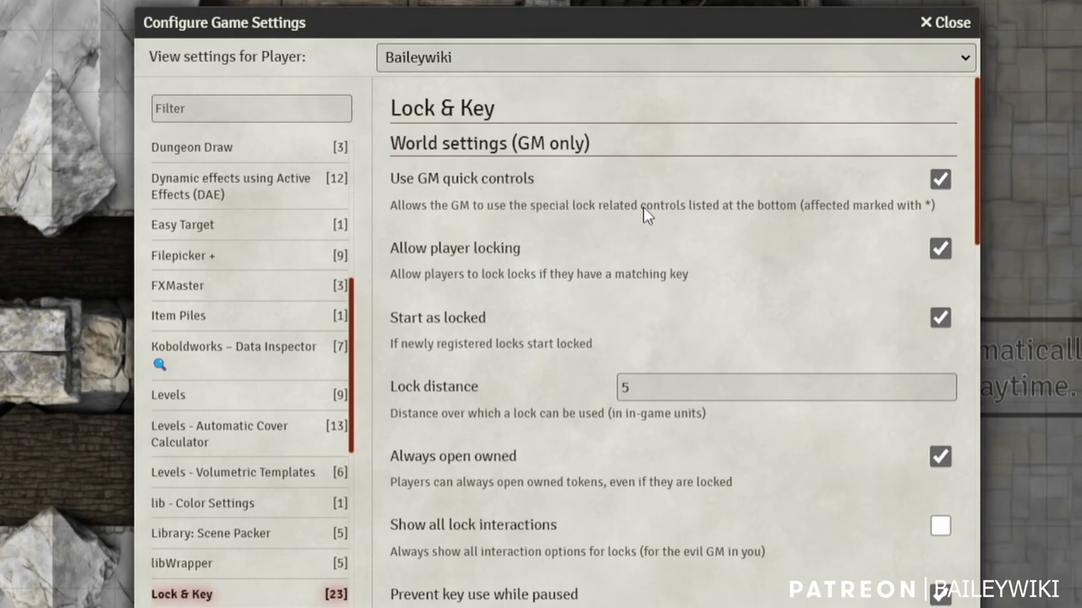
{"action": "scroll", "coordinate": [564, 251], "scroll_direction": "down", "scroll_amount": 15}
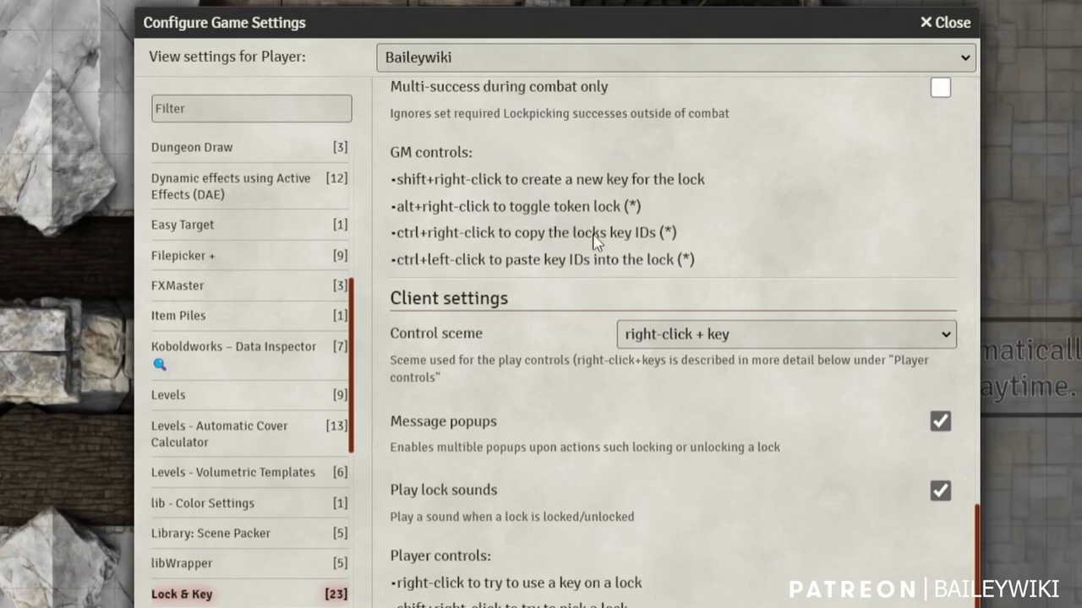
{"action": "scroll", "coordinate": [705, 199], "scroll_direction": "up", "scroll_amount": 10}
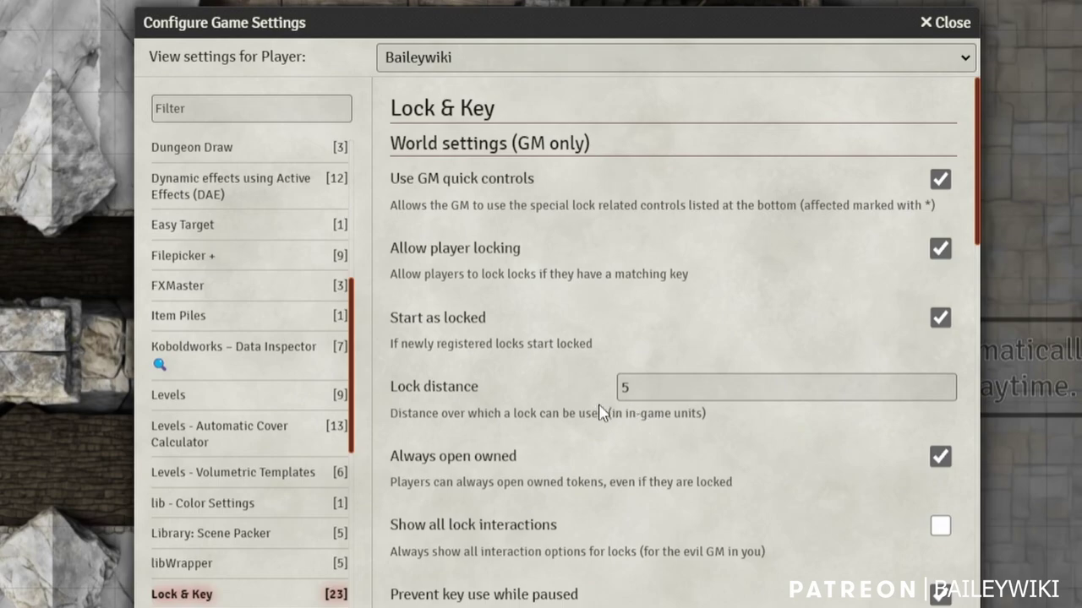
{"action": "scroll", "coordinate": [655, 436], "scroll_direction": "down", "scroll_amount": 2}
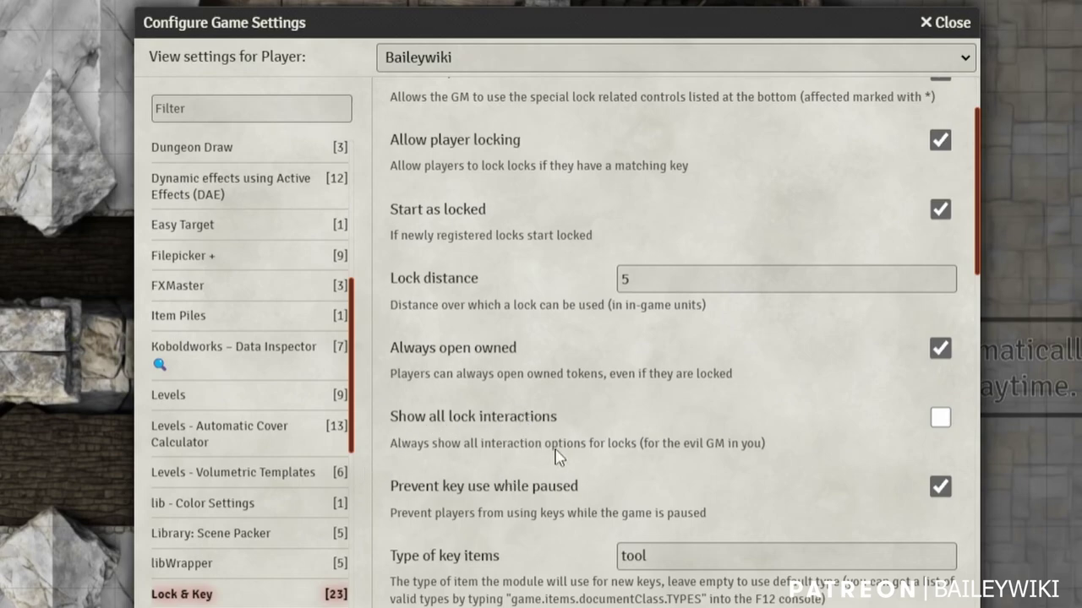
Enable 'Show all lock interactions' and scroll down to the Crit system setting
{"action": "left_click", "coordinate": [940, 420]}
{"action": "scroll", "coordinate": [511, 439], "scroll_direction": "down", "scroll_amount": 1}
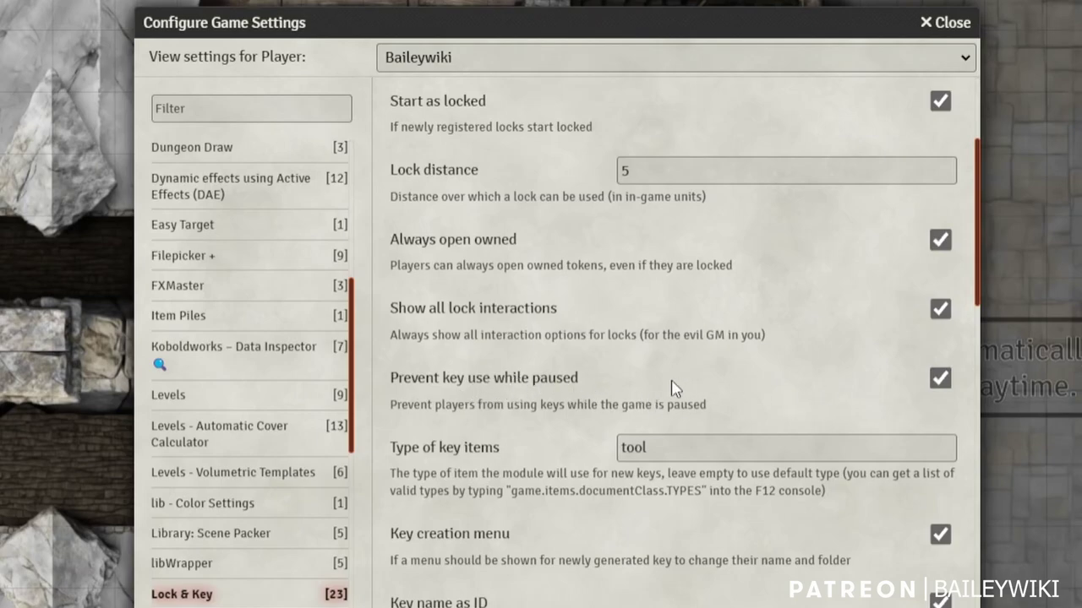
{"action": "scroll", "coordinate": [515, 480], "scroll_direction": "down", "scroll_amount": 1}
{"action": "scroll", "coordinate": [513, 475], "scroll_direction": "down", "scroll_amount": 2}
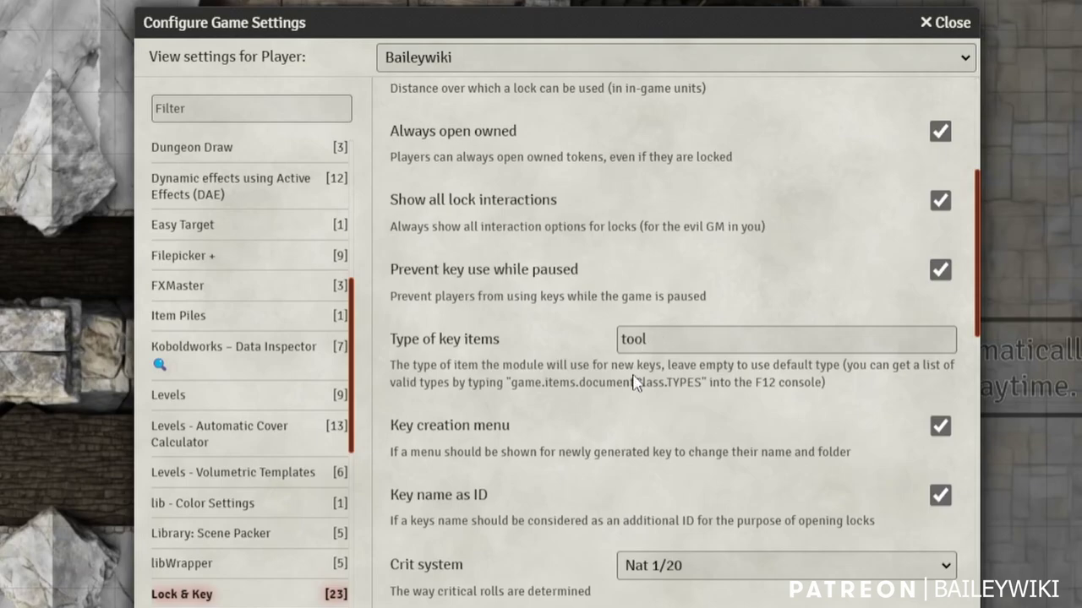
{"action": "scroll", "coordinate": [640, 379], "scroll_direction": "down", "scroll_amount": 2}
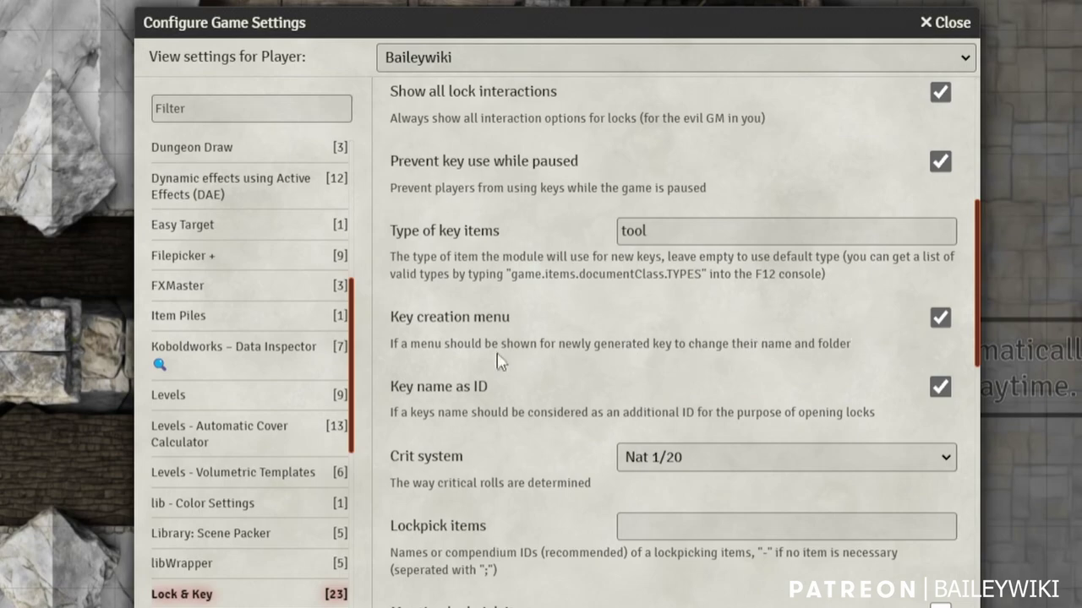
{"action": "scroll", "coordinate": [444, 406], "scroll_direction": "down", "scroll_amount": 1}
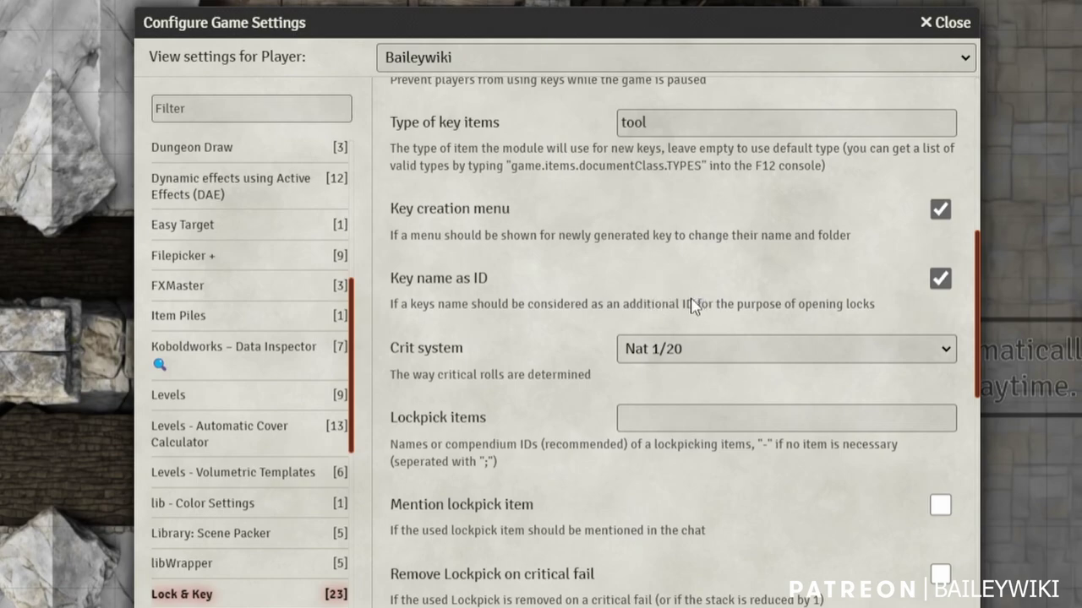
Keep Crit system at Nat 1/20 and set Lockpick items to 'lockpick;lock pick; Lock Pick'
{"action": "left_click", "coordinate": [712, 360]}
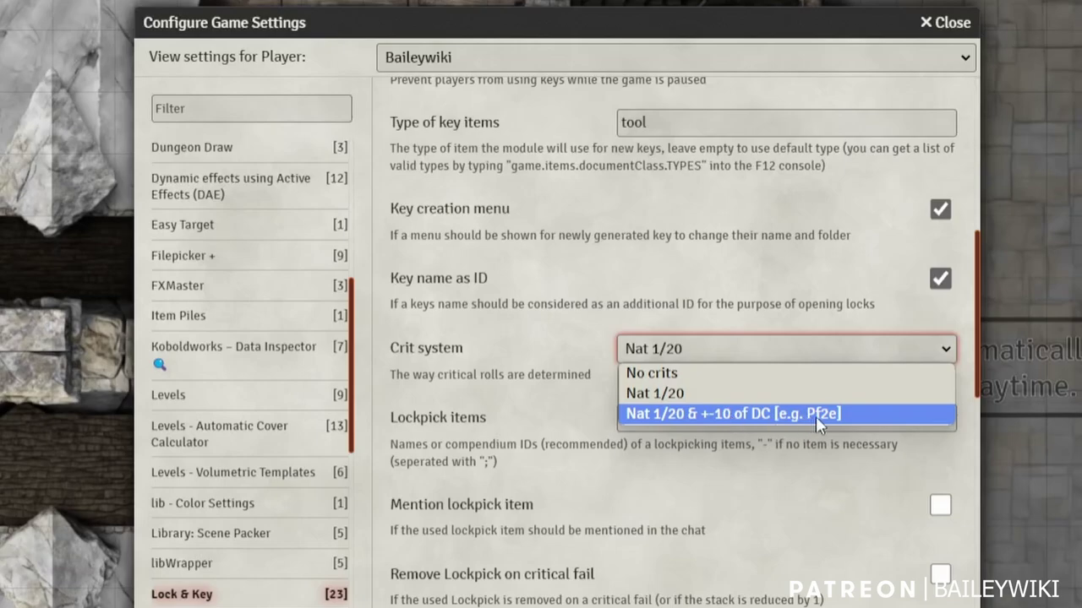
{"action": "left_click", "coordinate": [675, 397]}
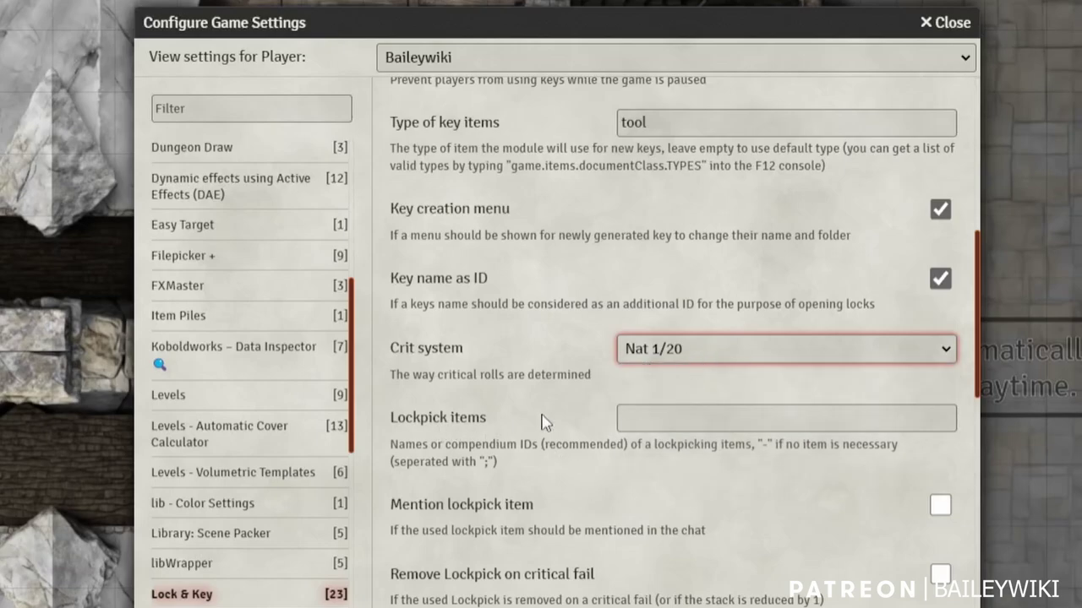
{"action": "left_click", "coordinate": [662, 413]}
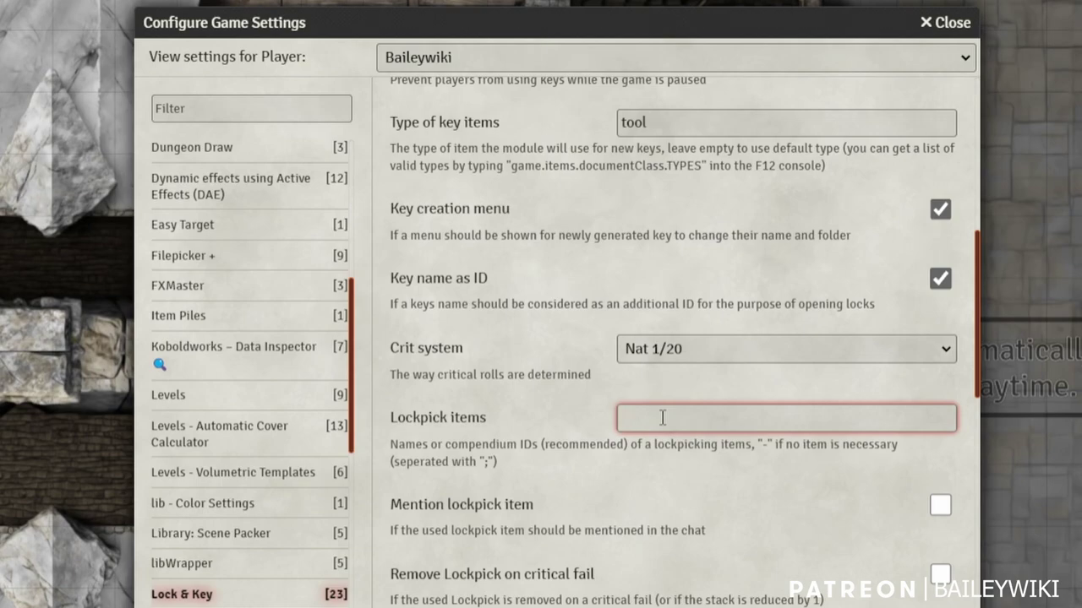
{"action": "type", "text": "lockpick;lock pick"}
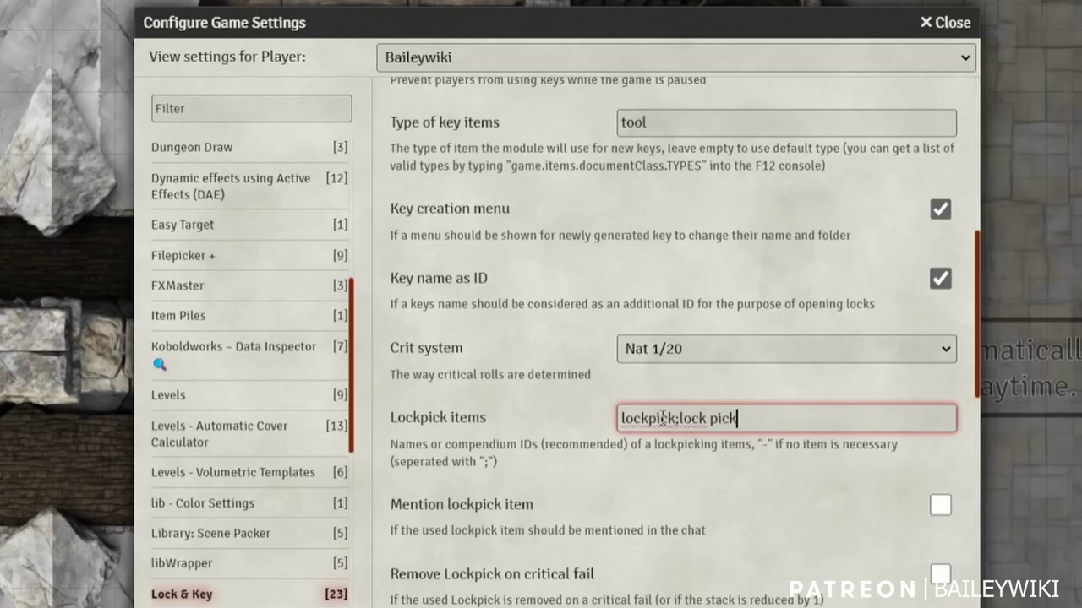
{"action": "type", "text": "; Lock Pick"}
{"action": "scroll", "coordinate": [519, 507], "scroll_direction": "down", "scroll_amount": 2}
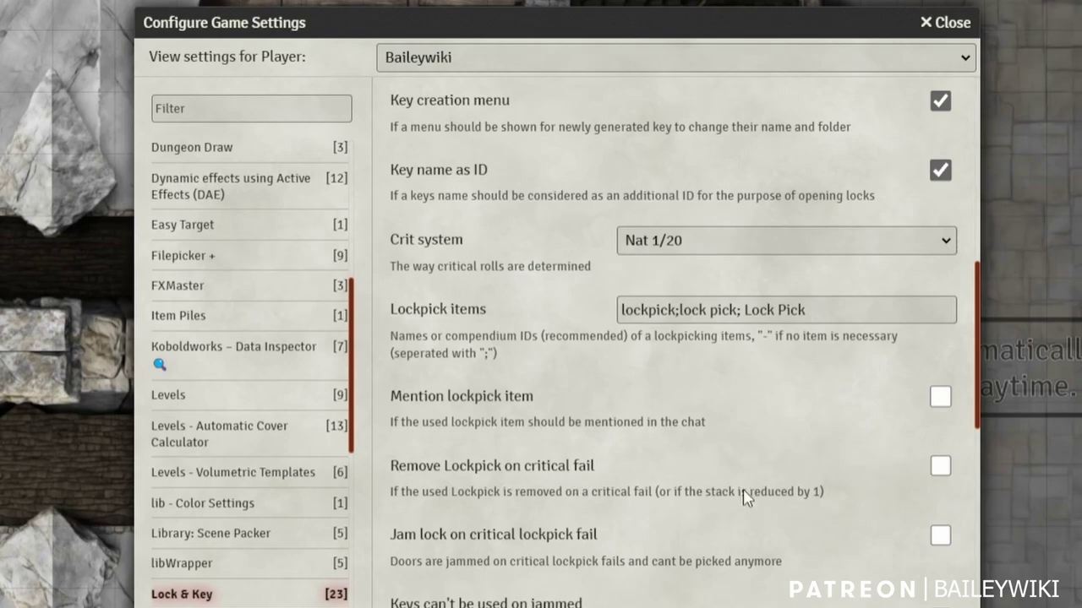
{"action": "scroll", "coordinate": [665, 502], "scroll_direction": "down", "scroll_amount": 2}
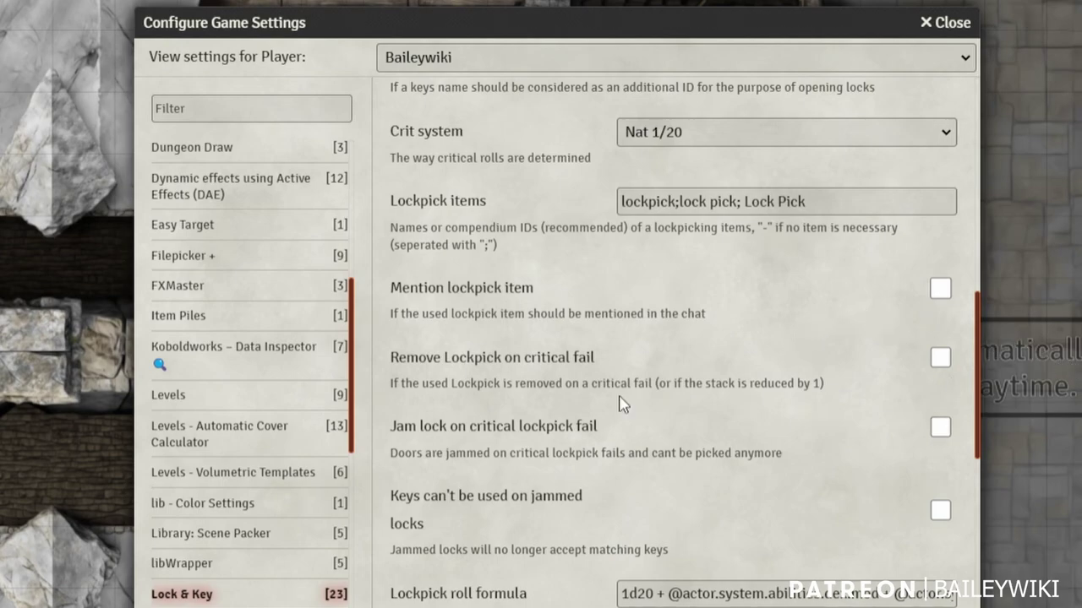
{"action": "scroll", "coordinate": [596, 495], "scroll_direction": "down", "scroll_amount": 2}
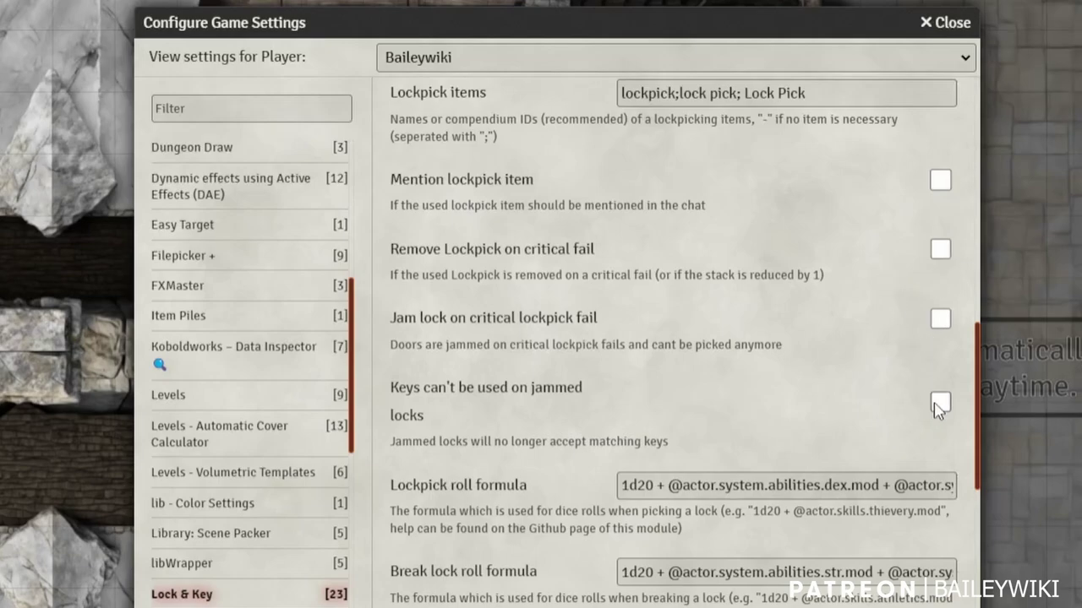
{"action": "scroll", "coordinate": [642, 369], "scroll_direction": "down", "scroll_amount": 1}
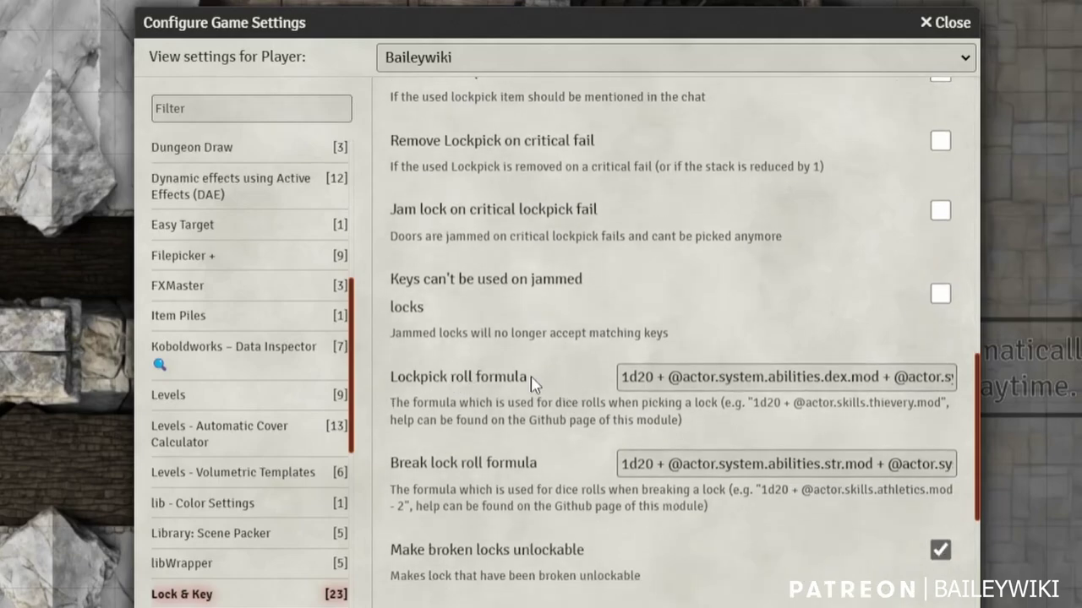
{"action": "left_click_drag", "start_coordinate": [683, 376], "coordinate": [963, 382]}
{"action": "left_click", "coordinate": [786, 376]}
{"action": "left_click", "coordinate": [695, 468]}
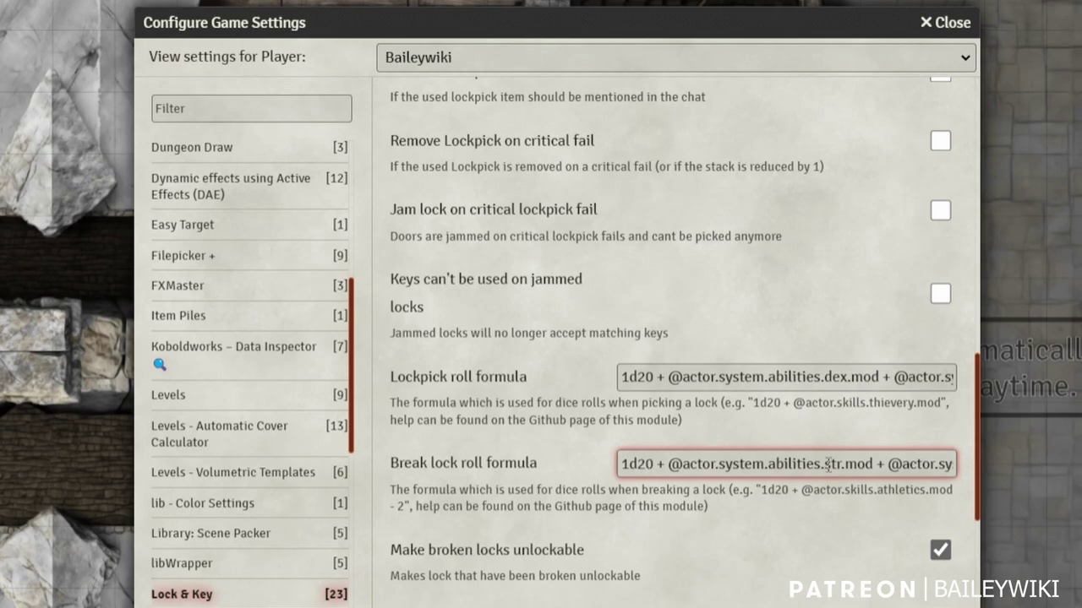
{"action": "left_click_drag", "start_coordinate": [791, 458], "coordinate": [968, 470]}
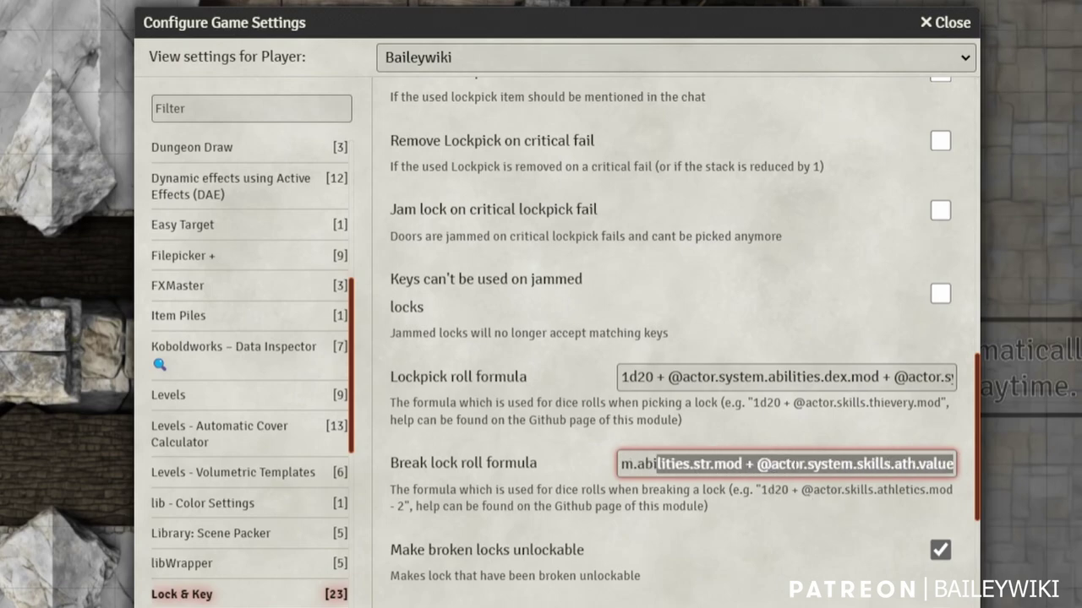
{"action": "left_click", "coordinate": [790, 463]}
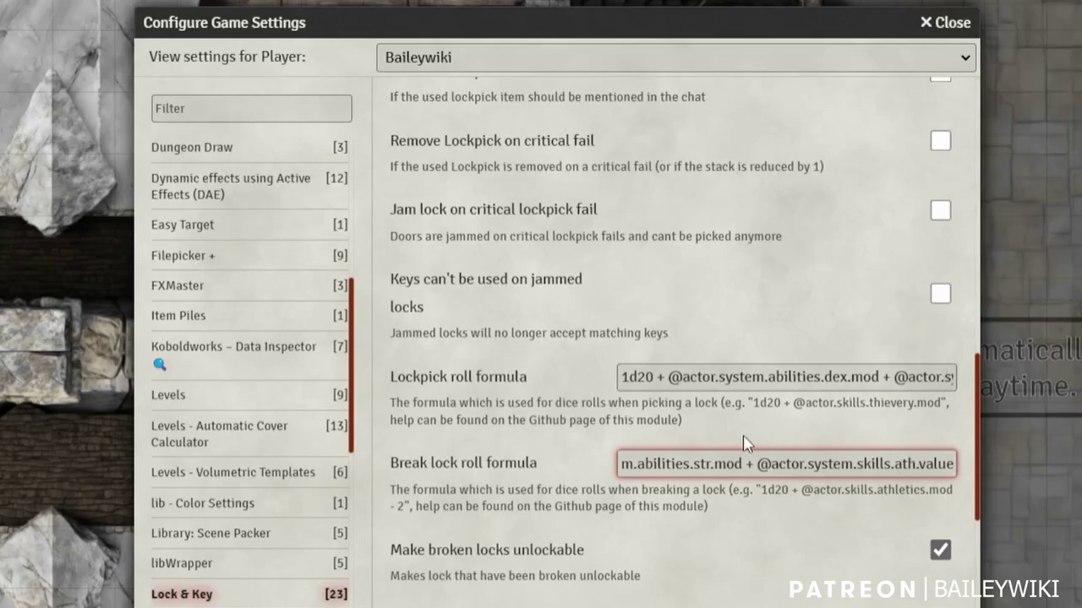
{"action": "scroll", "coordinate": [812, 497], "scroll_direction": "down", "scroll_amount": 1}
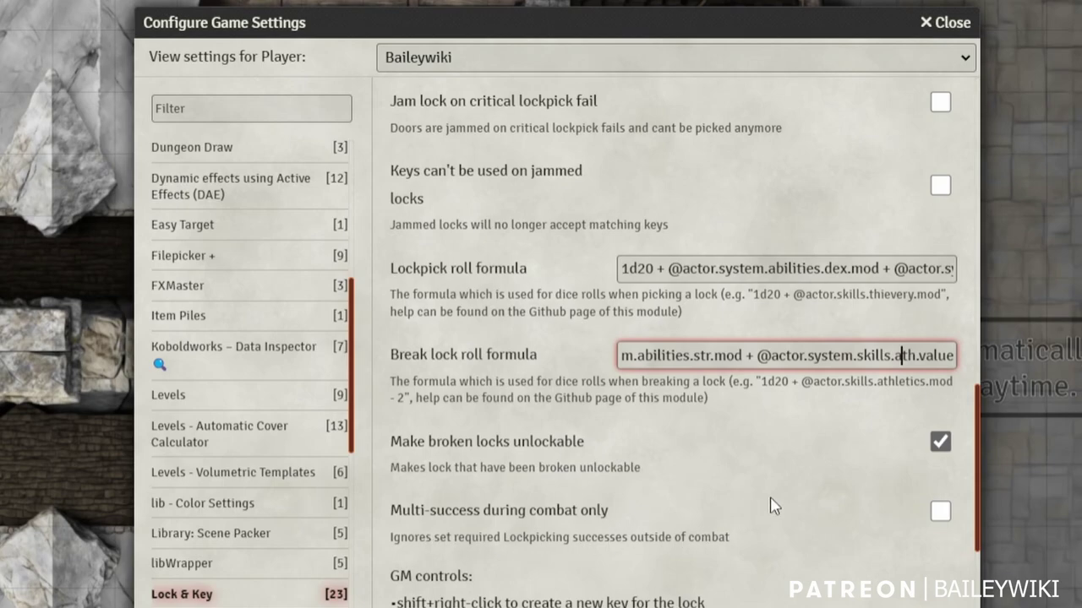
Scroll past the Client settings, then switch the settings view to the Item Piles module
{"action": "scroll", "coordinate": [773, 505], "scroll_direction": "down", "scroll_amount": 1}
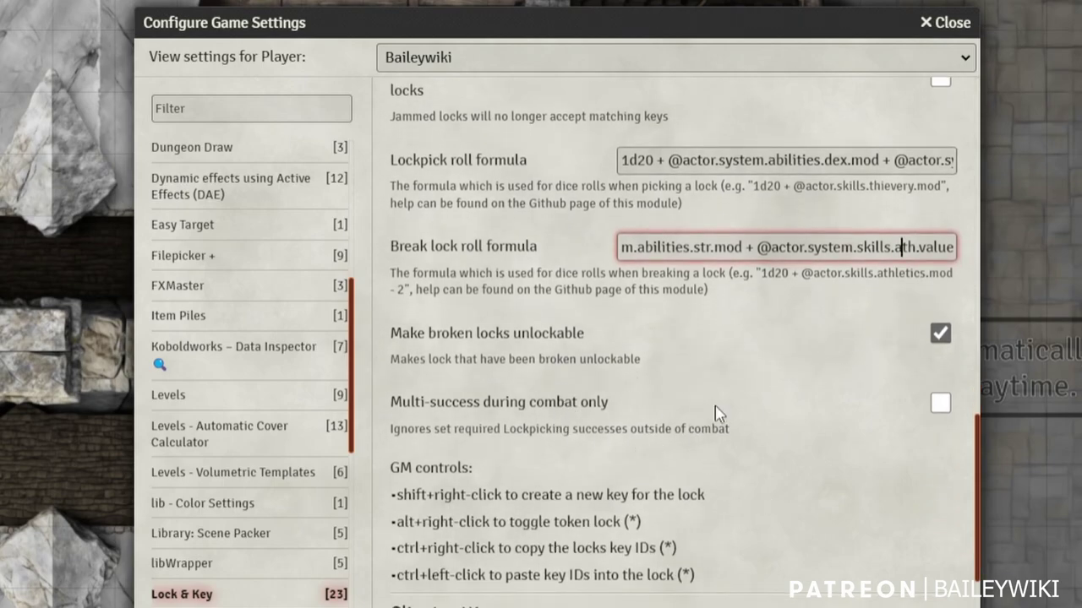
{"action": "scroll", "coordinate": [676, 413], "scroll_direction": "down", "scroll_amount": 1}
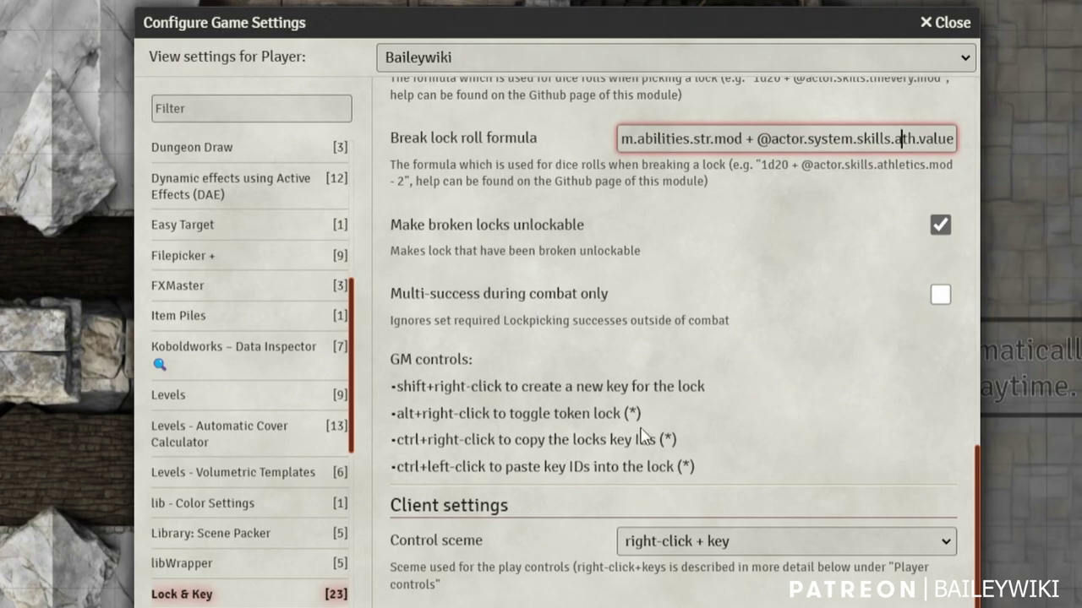
{"action": "scroll", "coordinate": [587, 395], "scroll_direction": "down", "scroll_amount": 2}
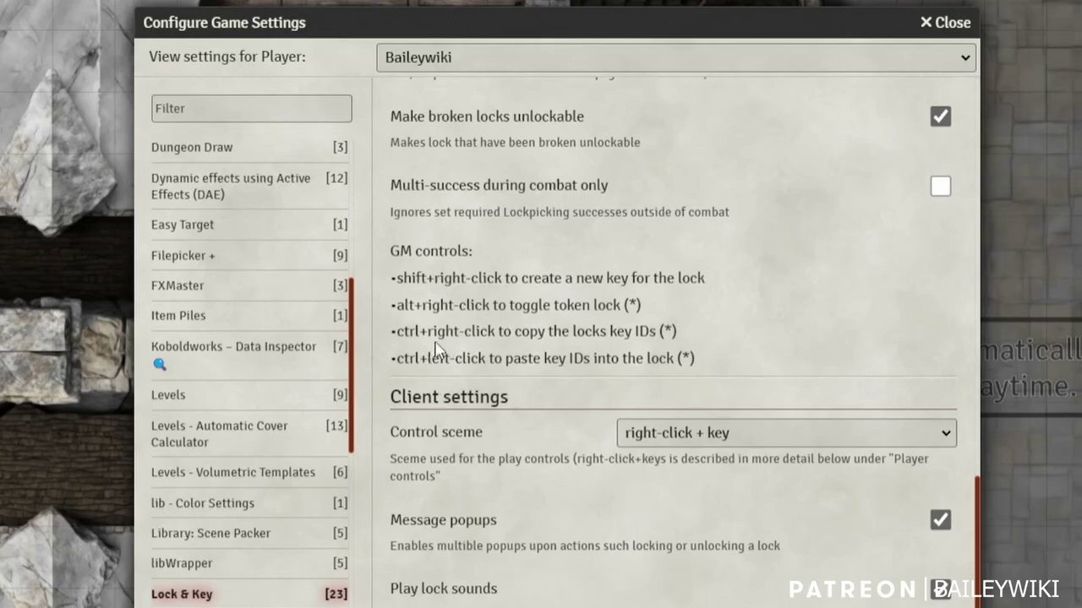
{"action": "scroll", "coordinate": [435, 380], "scroll_direction": "down", "scroll_amount": 1}
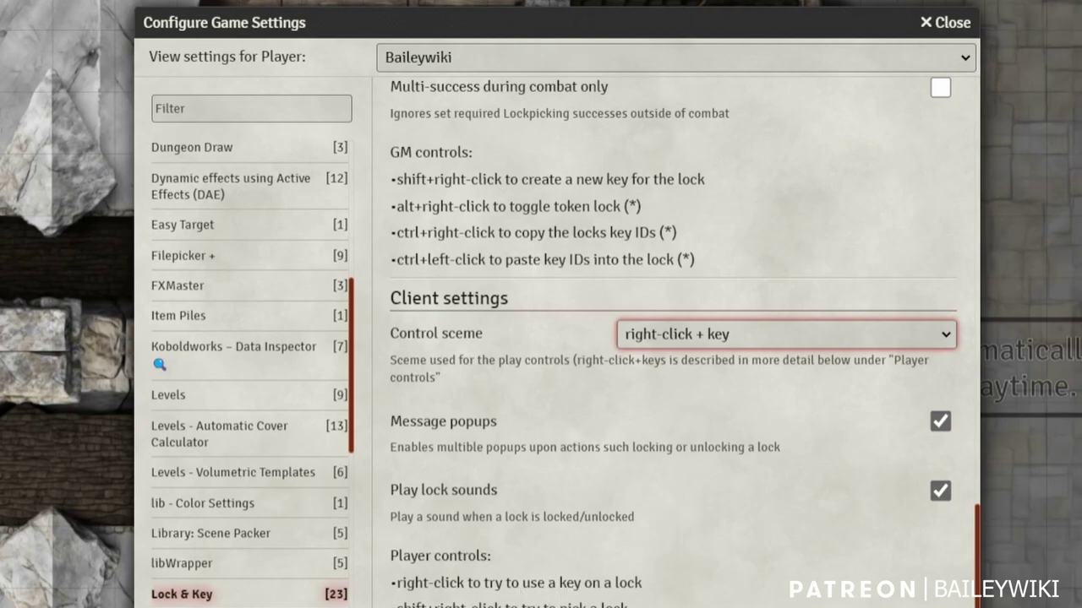
{"action": "left_click", "coordinate": [180, 317]}
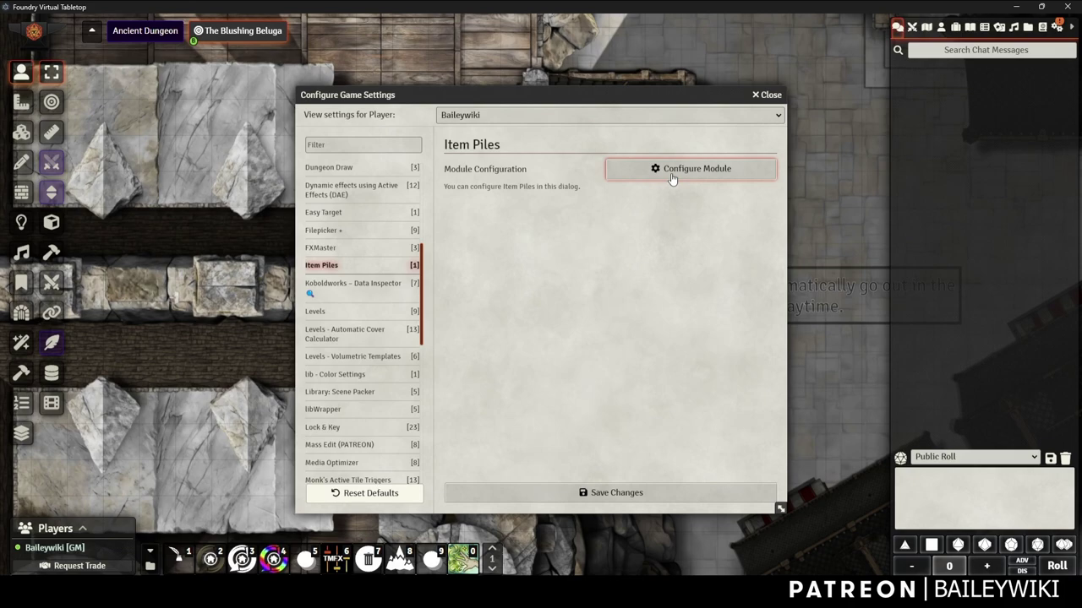
Review the Item Piles module, Style and System Specific settings, then close the configuration window
{"action": "left_click", "coordinate": [728, 174]}
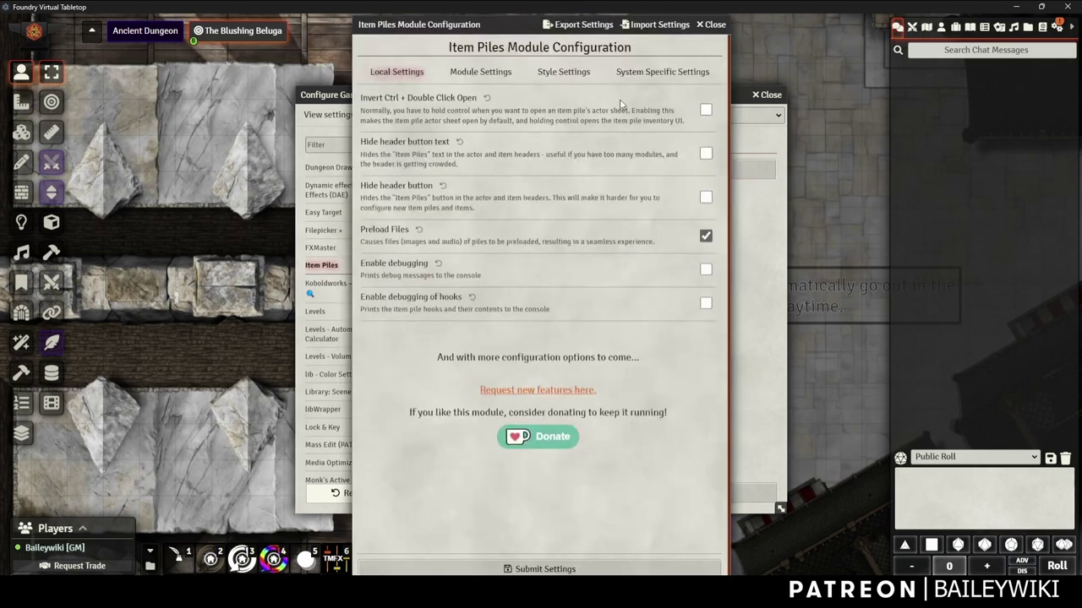
{"action": "left_click", "coordinate": [480, 72]}
{"action": "left_click", "coordinate": [563, 72]}
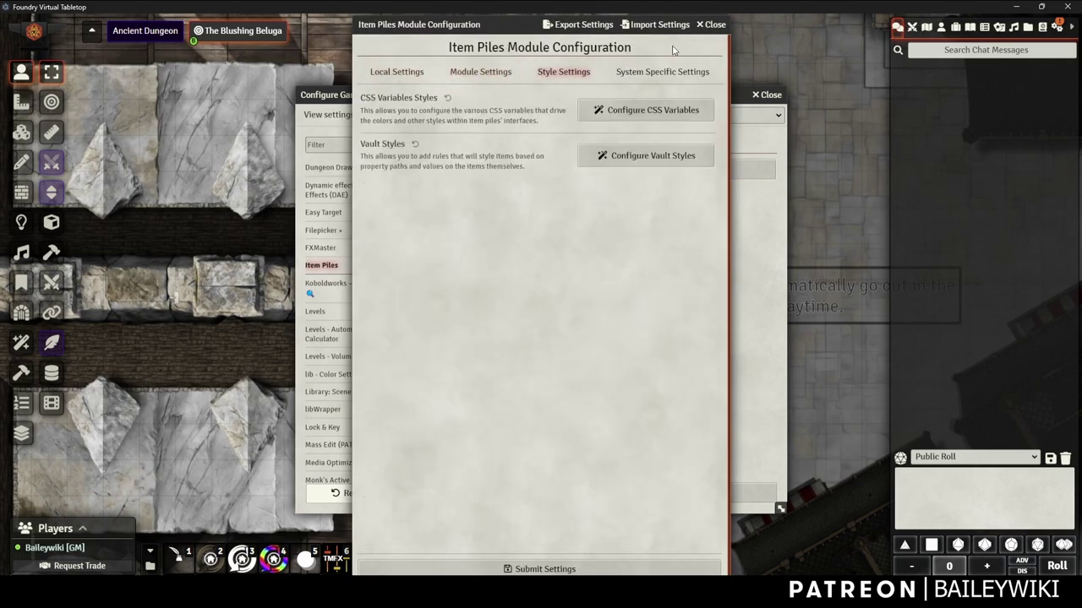
{"action": "left_click", "coordinate": [656, 73]}
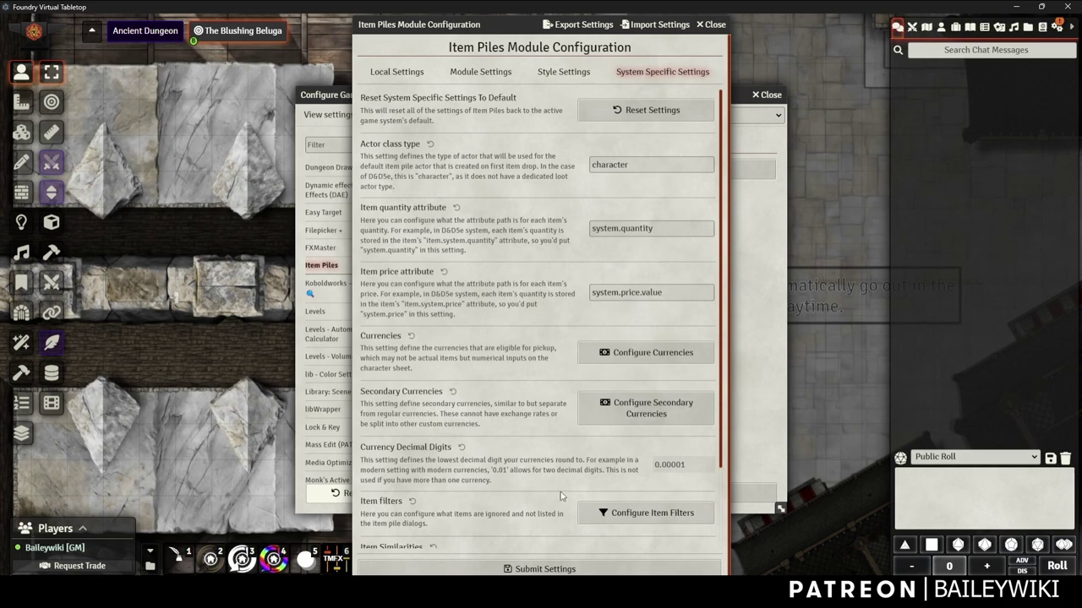
{"action": "scroll", "coordinate": [502, 245], "scroll_direction": "down", "scroll_amount": 3}
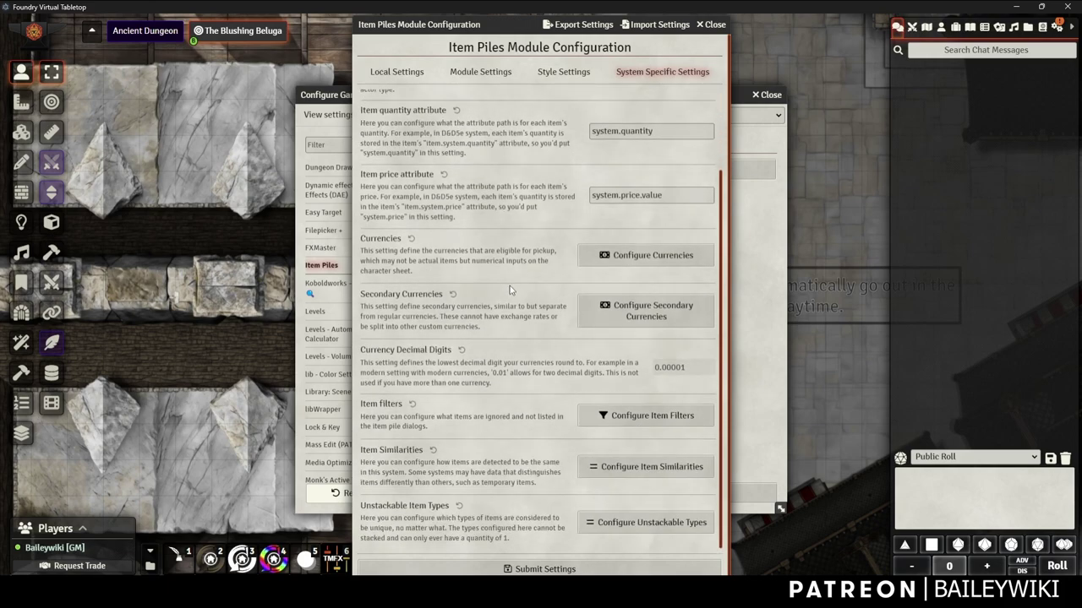
{"action": "scroll", "coordinate": [511, 292], "scroll_direction": "up", "scroll_amount": 3}
{"action": "left_click", "coordinate": [711, 24]}
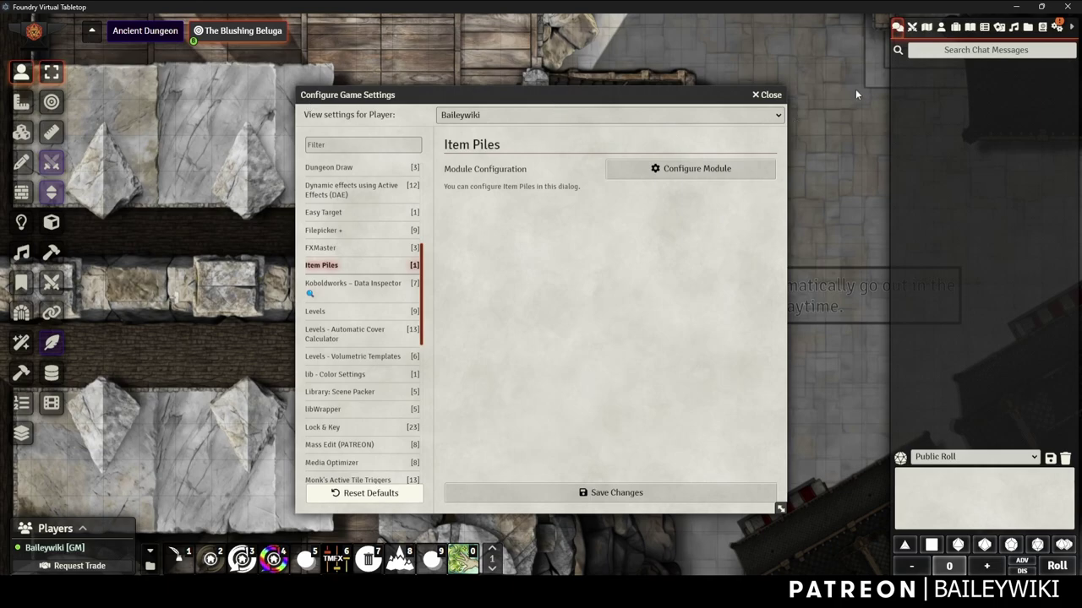
{"action": "left_click", "coordinate": [770, 96]}
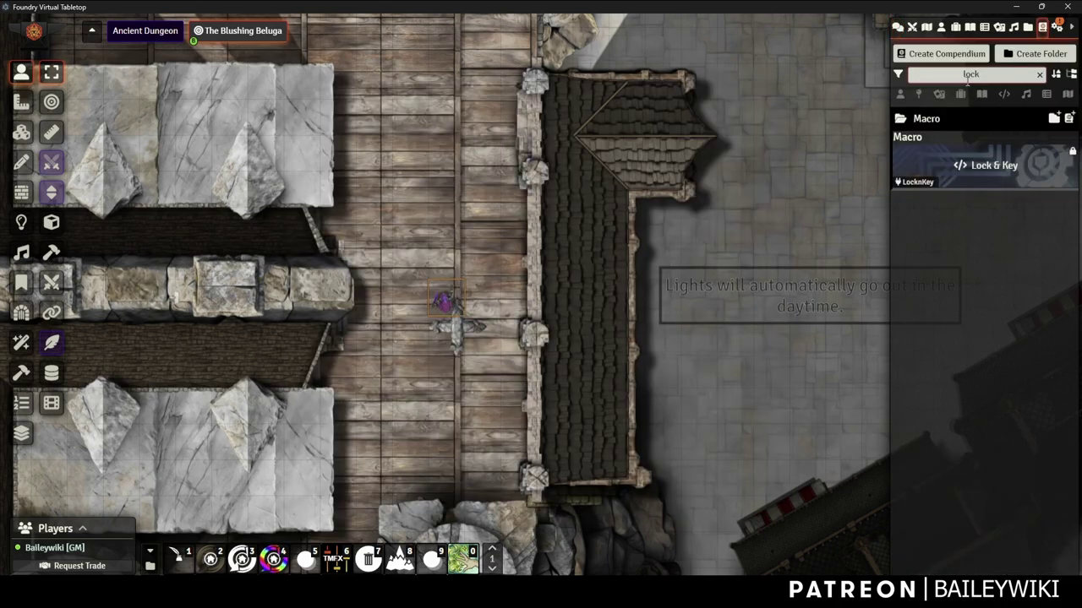
{"action": "left_click", "coordinate": [986, 166]}
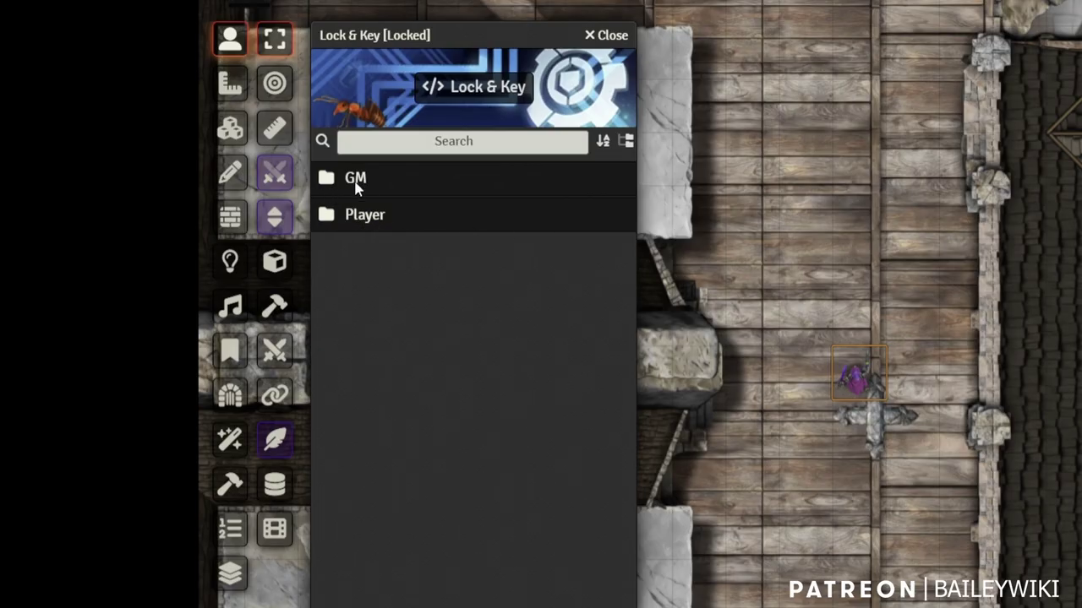
{"action": "left_click", "coordinate": [355, 186]}
{"action": "left_click", "coordinate": [355, 410]}
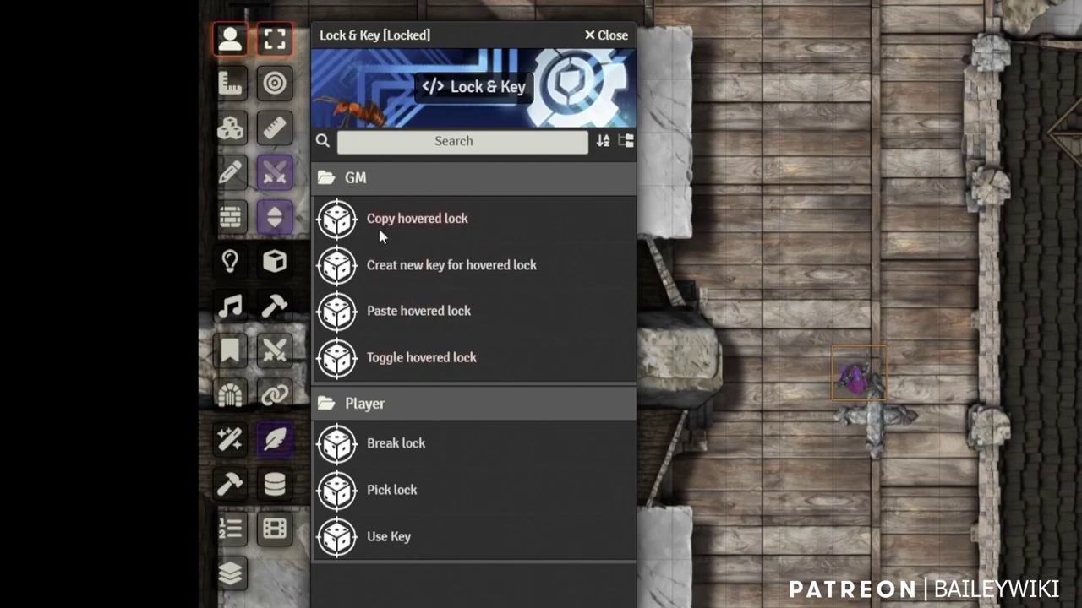
Switch to the Walls layer and open the door wall's Lock & Key settings
{"action": "left_click", "coordinate": [610, 36]}
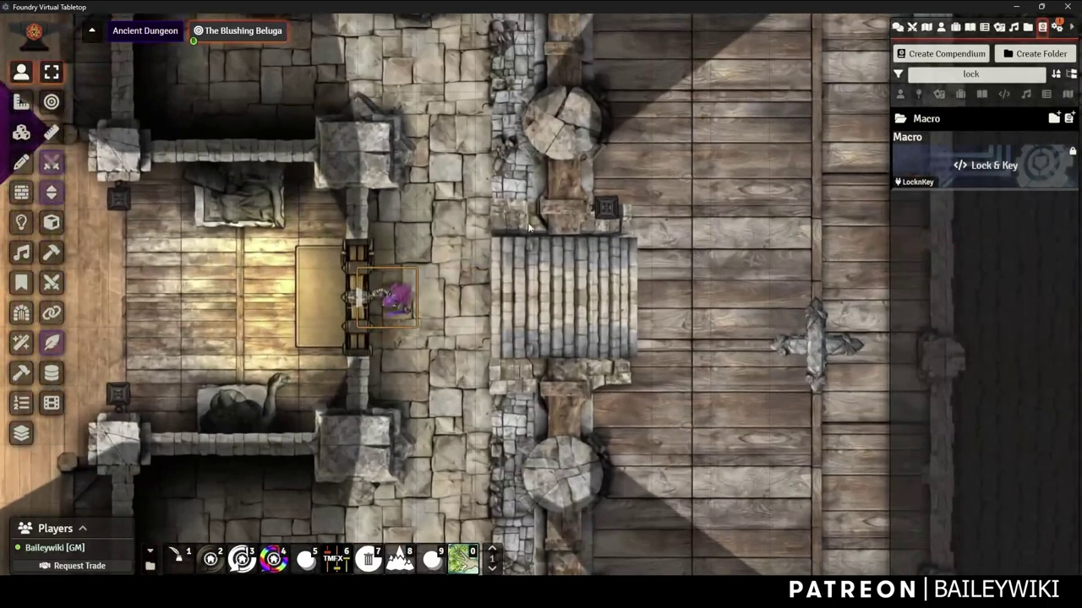
{"action": "left_click", "coordinate": [21, 193]}
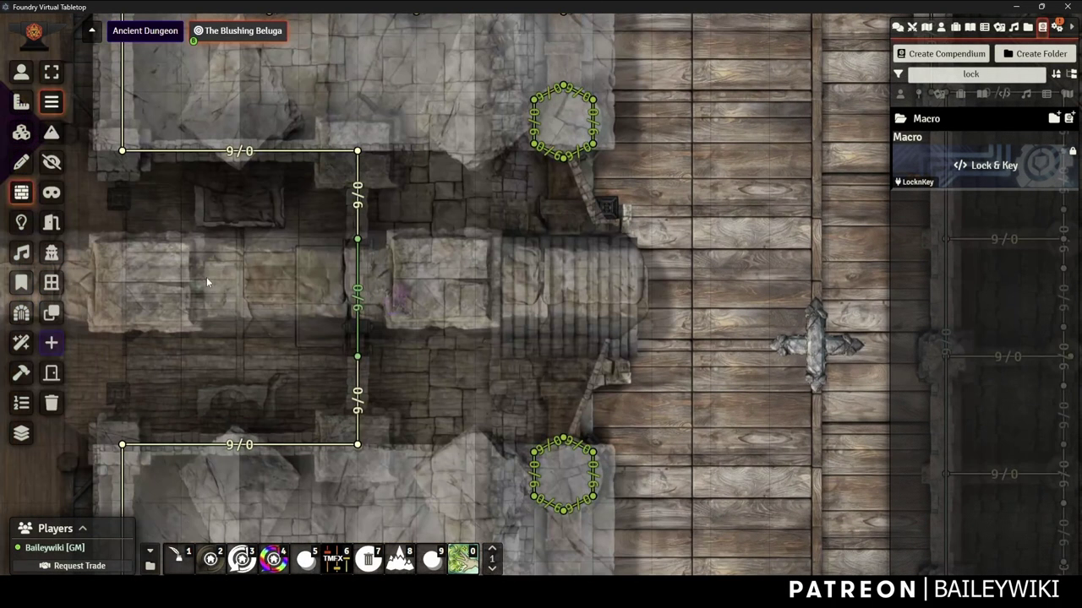
{"action": "scroll", "coordinate": [2, 229], "scroll_direction": "up", "scroll_amount": 2}
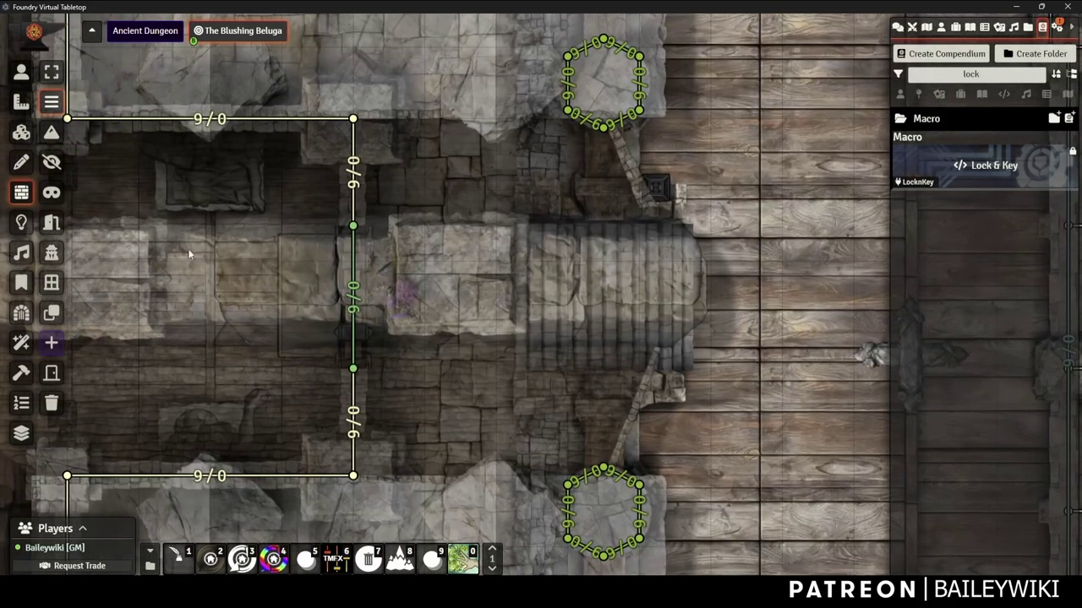
{"action": "double_click", "coordinate": [351, 241]}
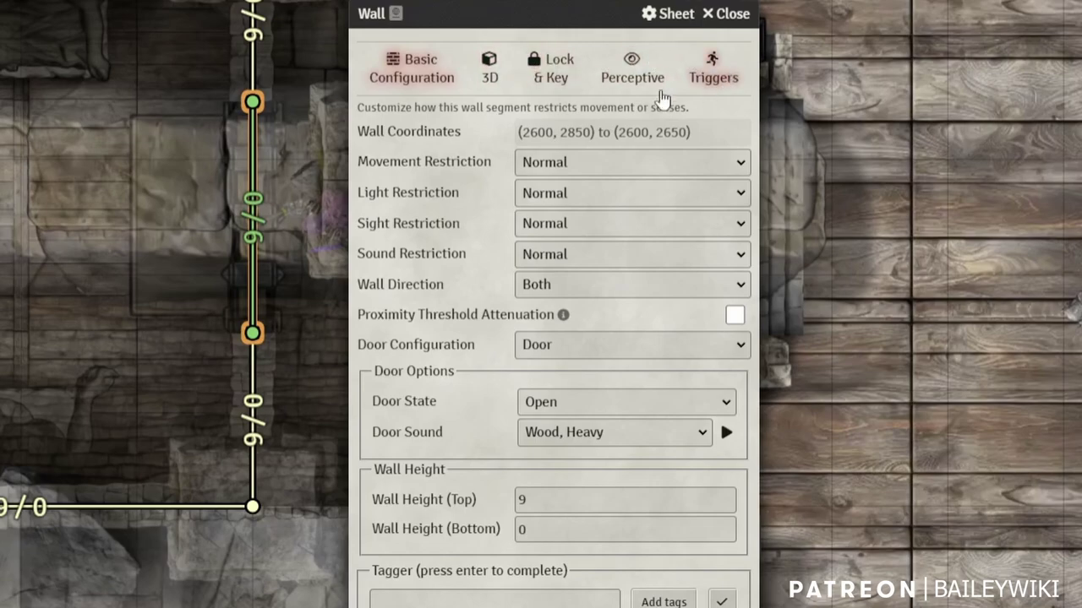
{"action": "left_click", "coordinate": [549, 81]}
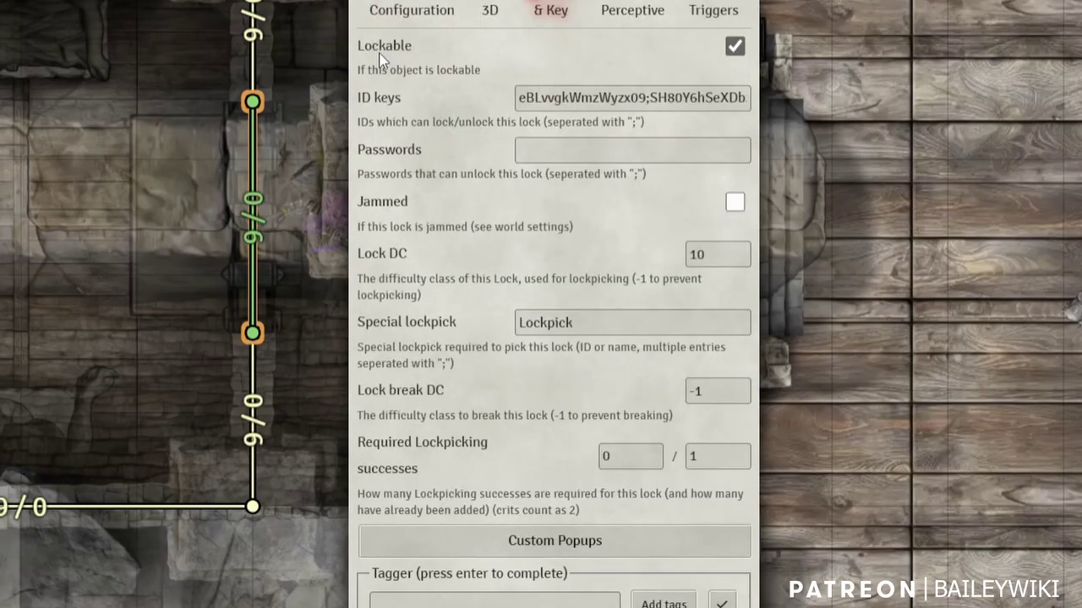
Keep the door Lockable and append ';Skelly Key' to its ID keys
{"action": "left_click", "coordinate": [734, 47]}
{"action": "left_click", "coordinate": [734, 48]}
{"action": "left_click_drag", "start_coordinate": [389, 1], "coordinate": [491, 0]}
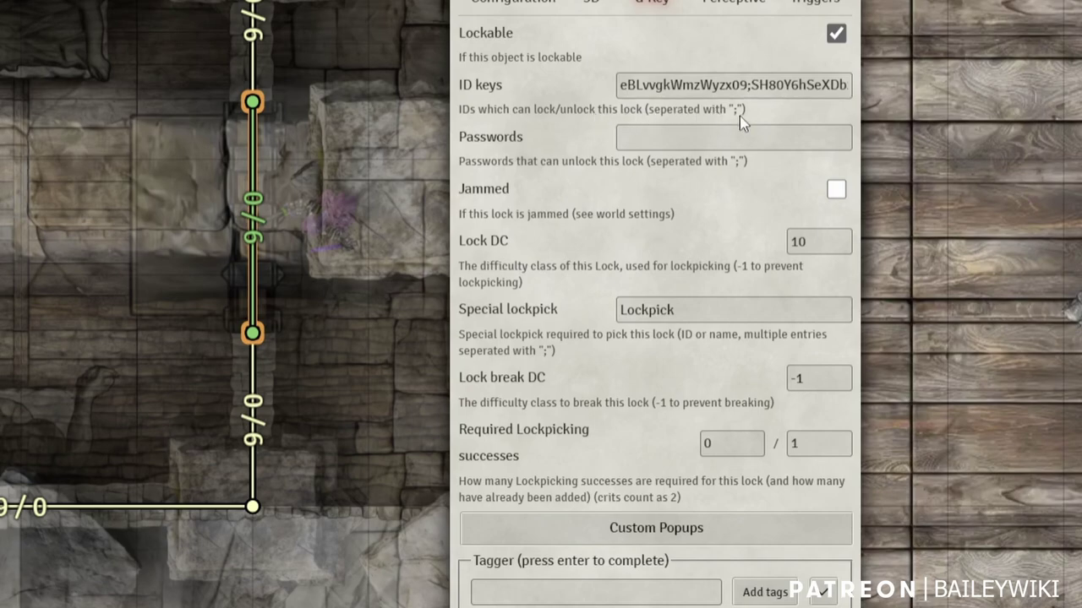
{"action": "left_click_drag", "start_coordinate": [747, 84], "coordinate": [875, 84]}
{"action": "left_click", "coordinate": [645, 85]}
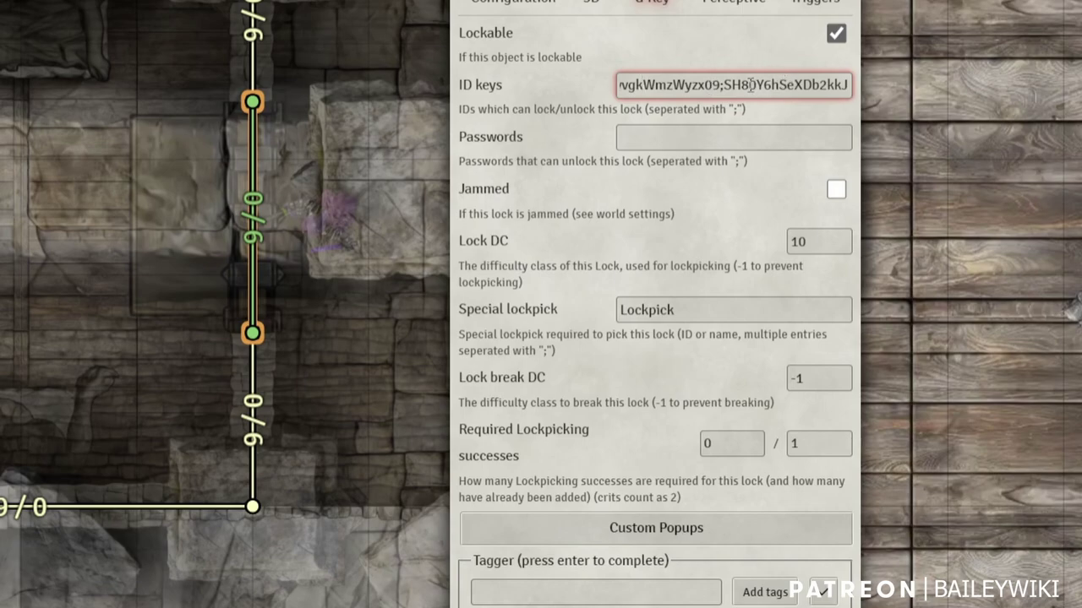
{"action": "left_click_drag", "start_coordinate": [750, 84], "coordinate": [838, 95]}
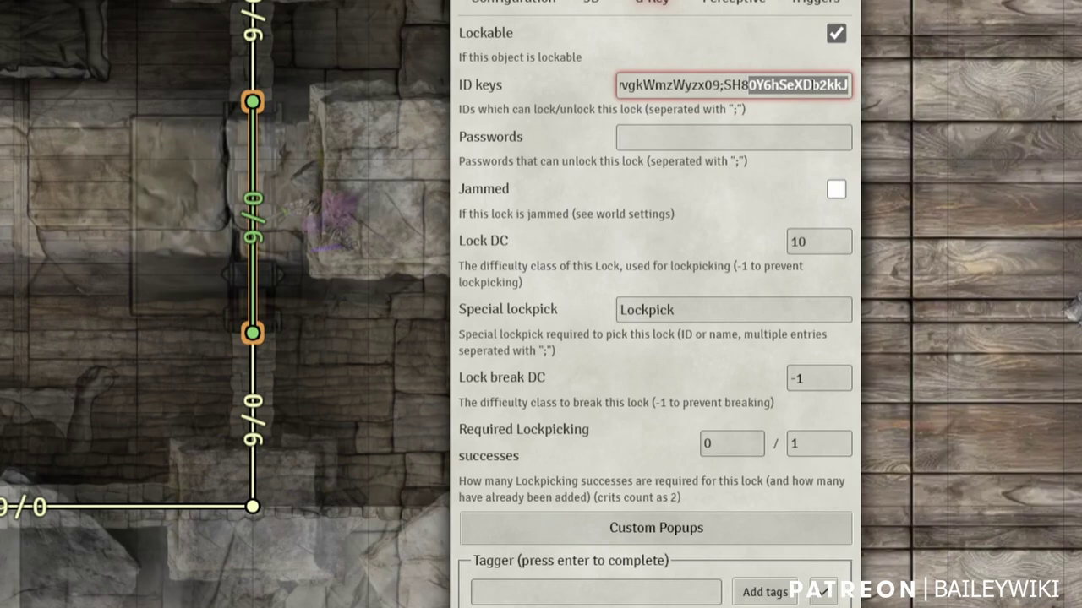
{"action": "left_click", "coordinate": [846, 84]}
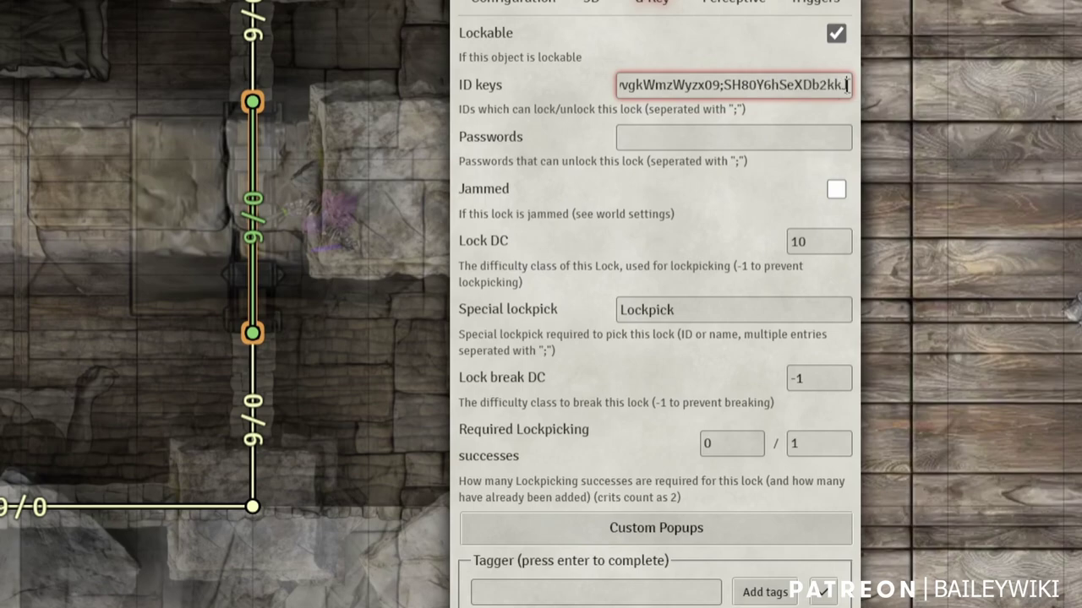
{"action": "left_click", "coordinate": [846, 85]}
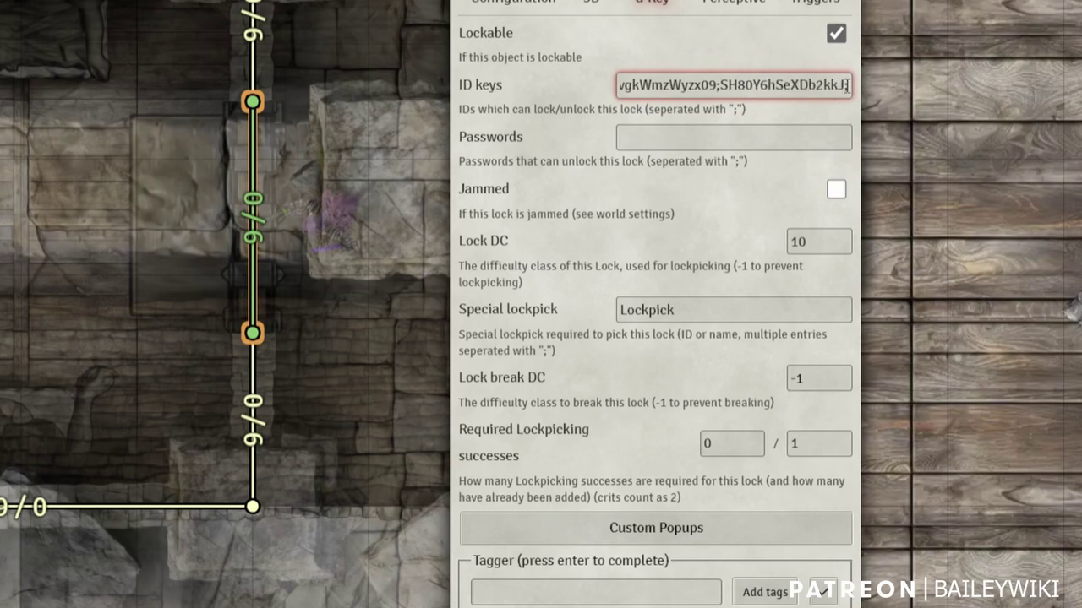
{"action": "type", "text": ";Skelly Key"}
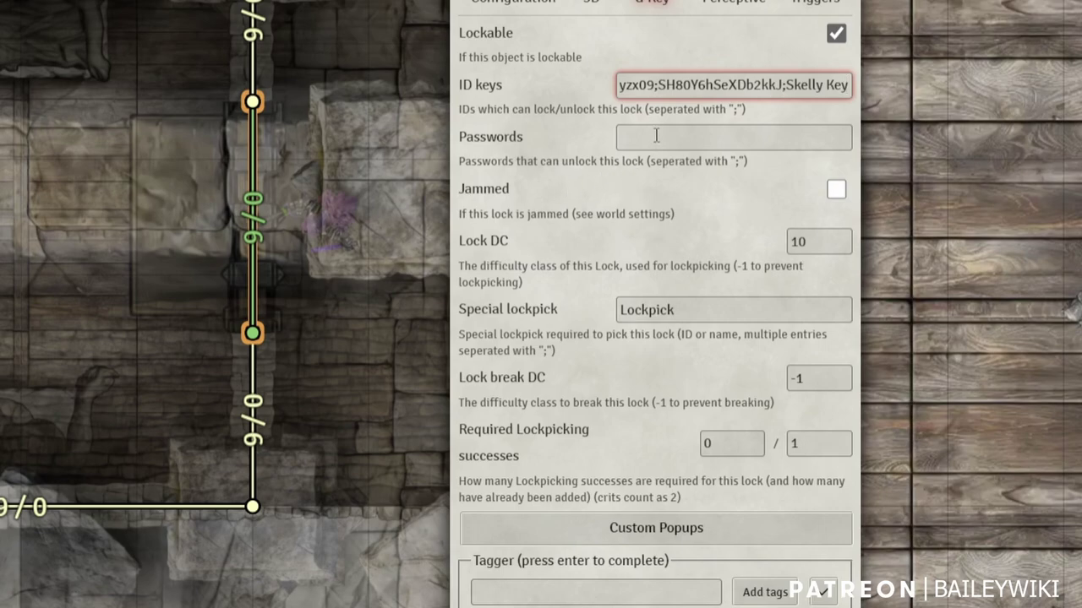
Enter the lock's password in Passwords, removing the extra numeric second entry
{"action": "left_click", "coordinate": [541, 281]}
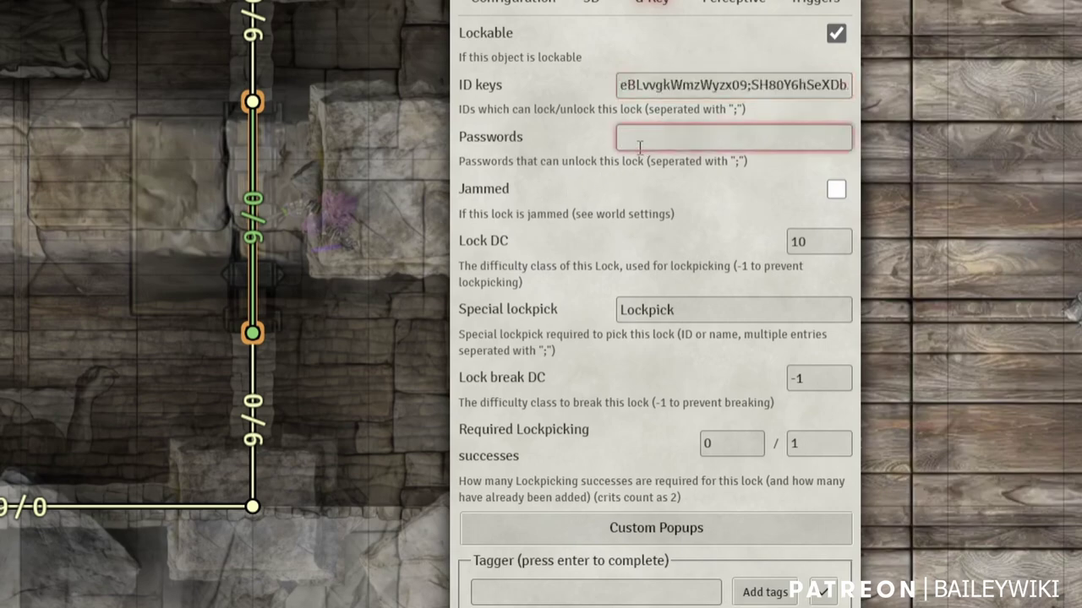
{"action": "type", "text": "karlach;21345"}
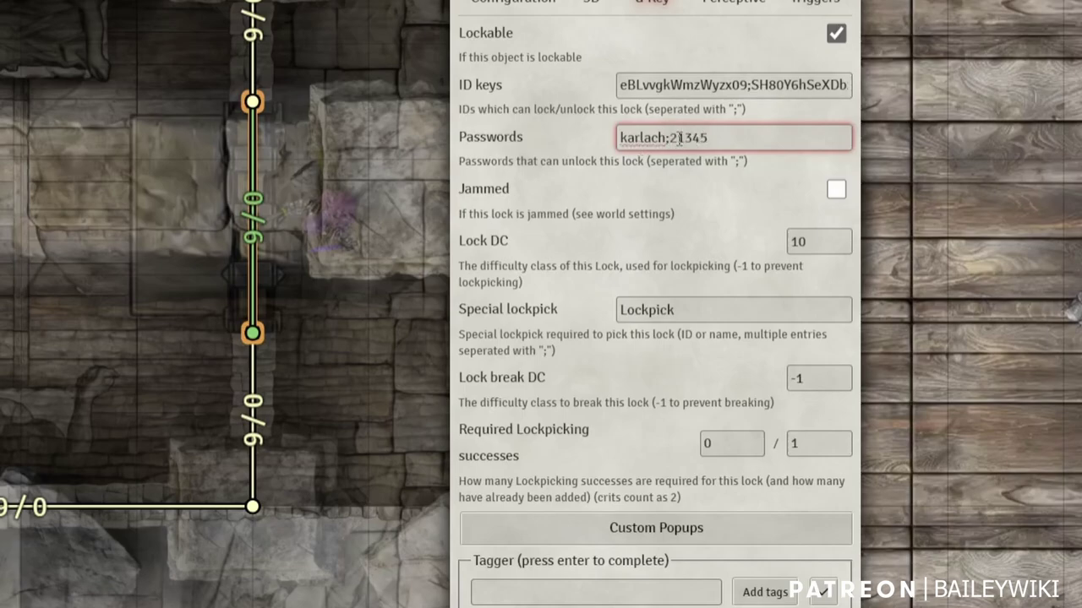
{"action": "left_click", "coordinate": [679, 138]}
{"action": "key", "text": "BackSpace"}
{"action": "key", "text": "Right"}
{"action": "type", "text": "2"}
{"action": "key", "text": "BackSpace"}
{"action": "key", "text": "BackSpace"}
{"action": "key", "text": "BackSpace"}
{"action": "key", "text": "BackSpace"}
{"action": "key", "text": "BackSpace"}
{"action": "key", "text": "BackSpace"}
{"action": "left_click", "coordinate": [655, 515]}
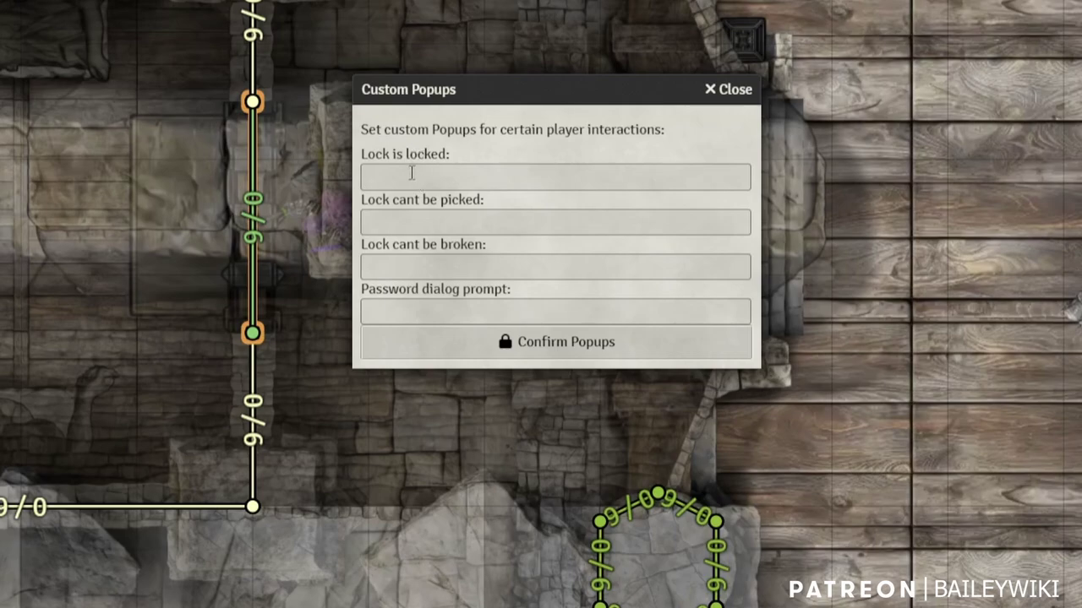
{"action": "left_click", "coordinate": [408, 173]}
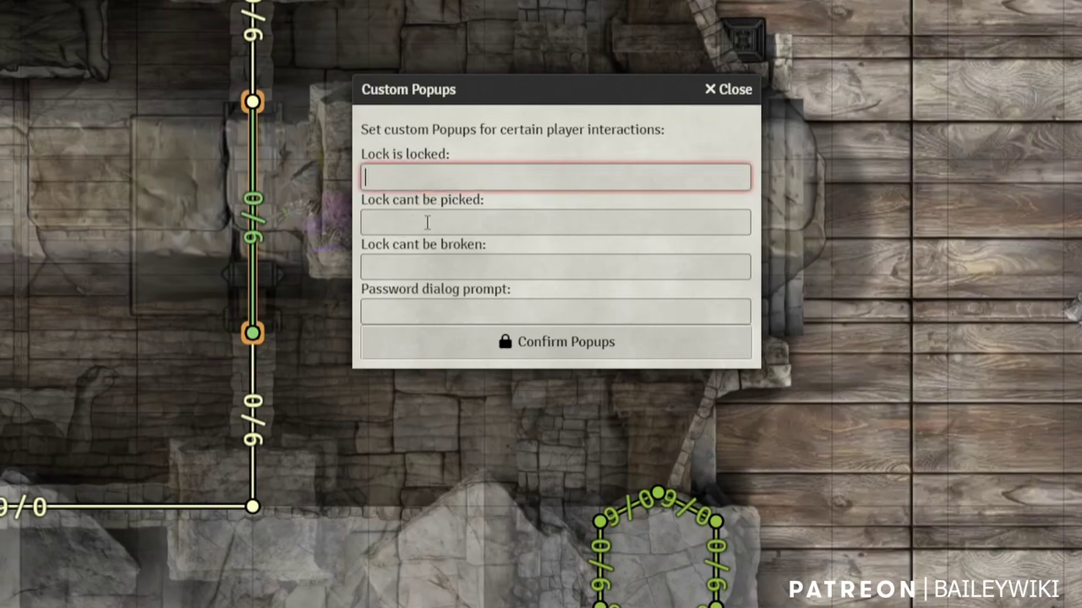
{"action": "left_click", "coordinate": [427, 221]}
{"action": "left_click", "coordinate": [441, 267]}
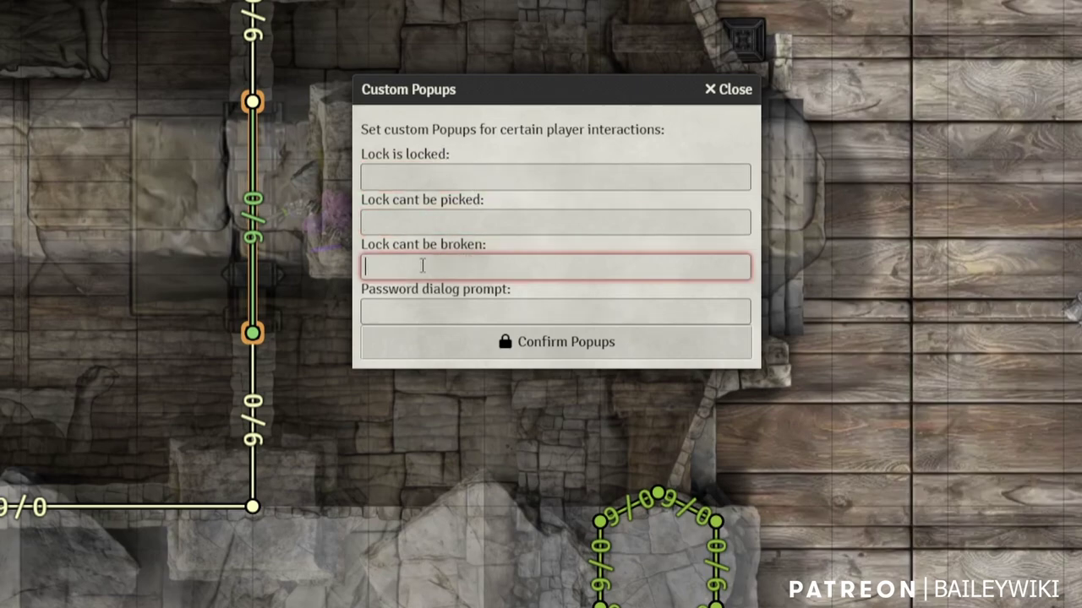
{"action": "left_click", "coordinate": [448, 316]}
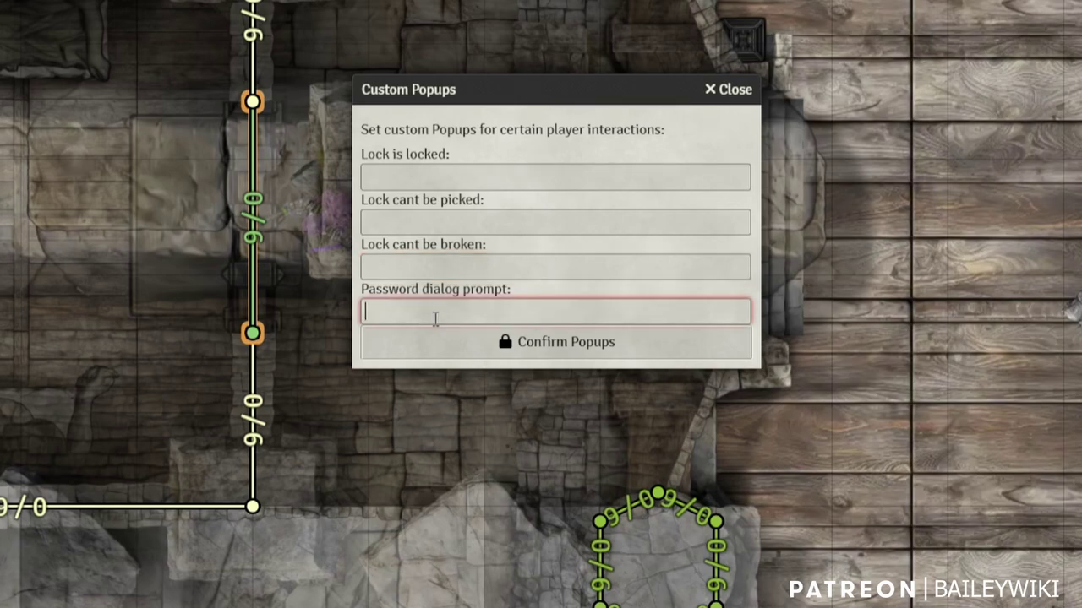
{"action": "left_click", "coordinate": [436, 341]}
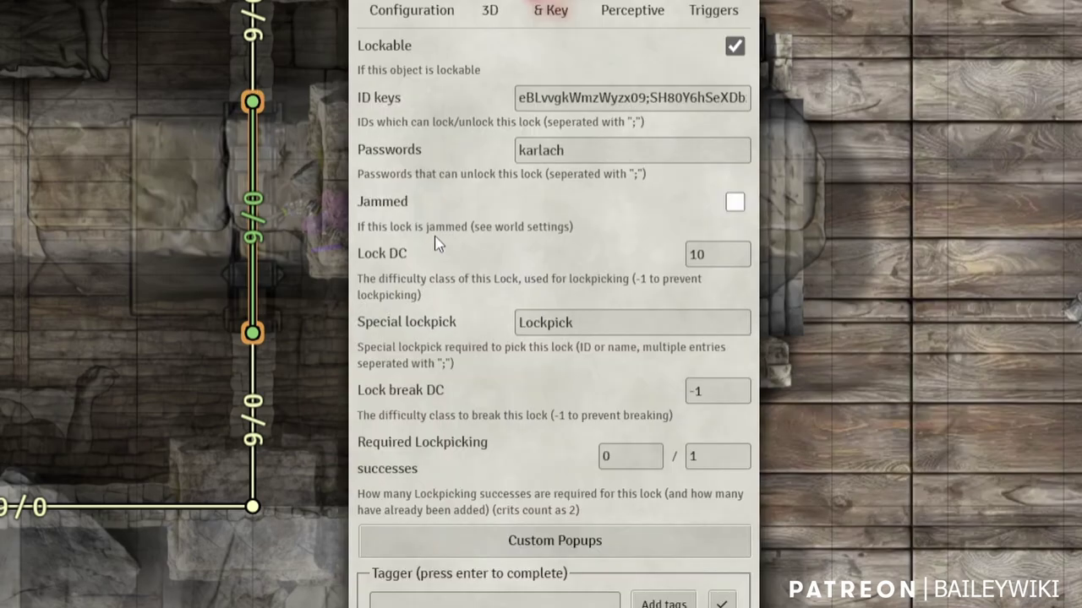
Set the Lock DC to -1, leaving the lock unjammed and the special lockpick unchanged
{"action": "left_click", "coordinate": [734, 207]}
{"action": "left_click", "coordinate": [734, 206]}
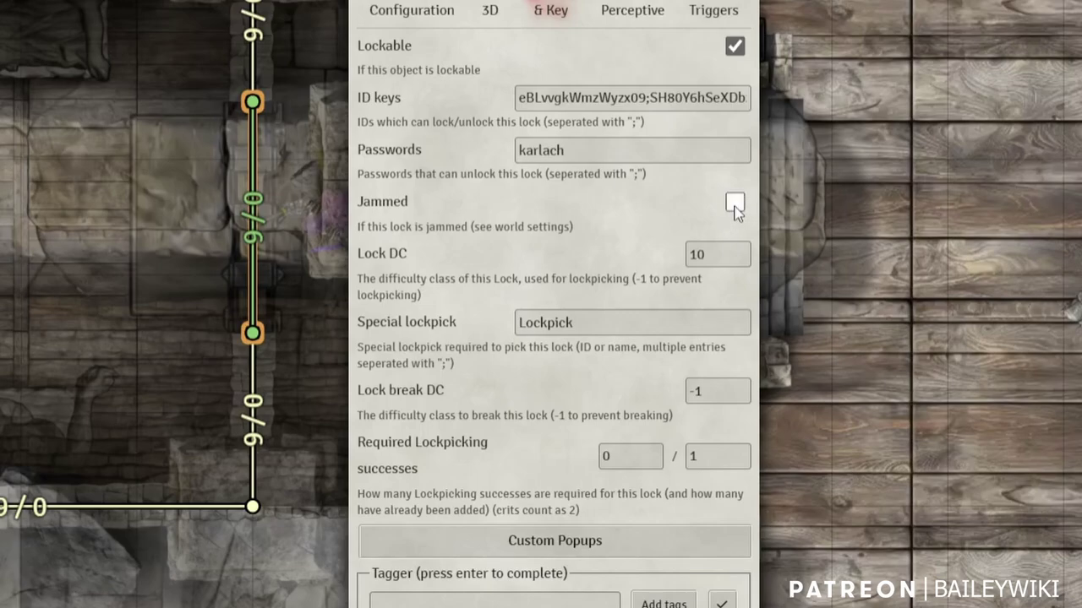
{"action": "double_click", "coordinate": [731, 254]}
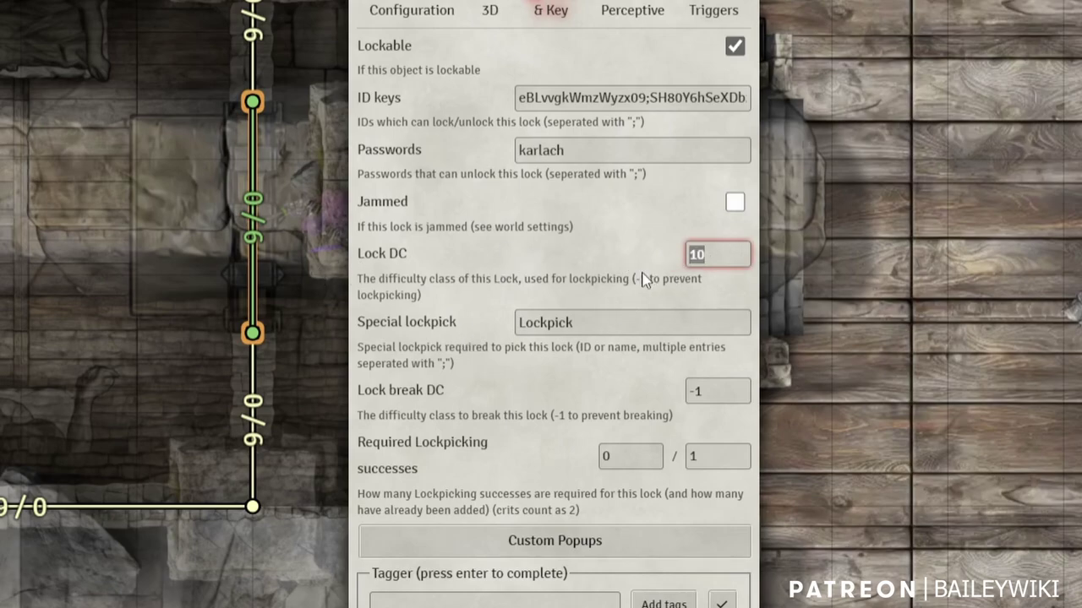
{"action": "type", "text": "-1"}
{"action": "left_click", "coordinate": [589, 322]}
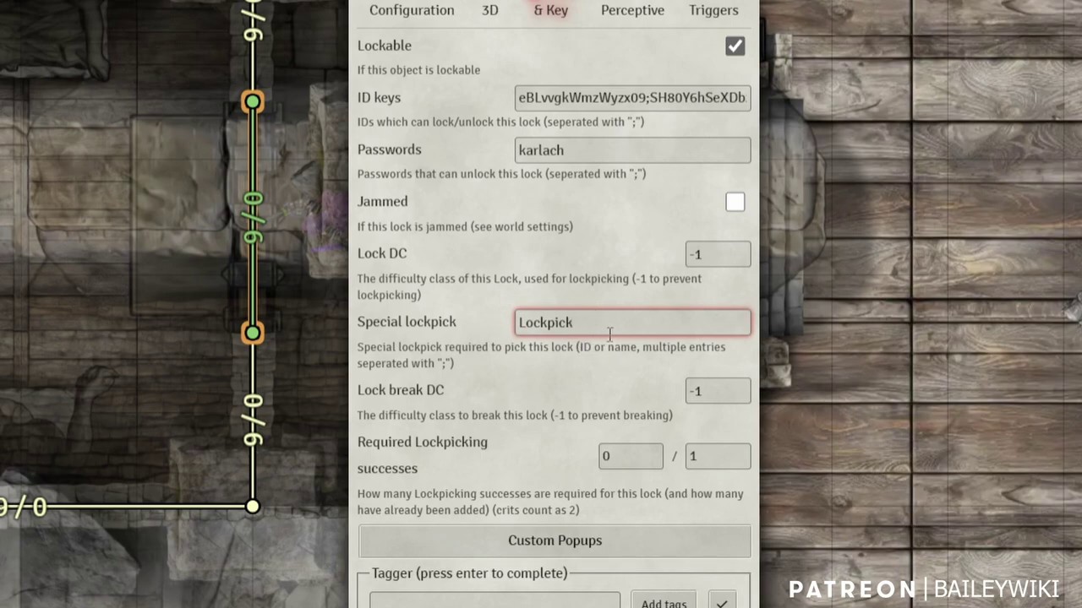
{"action": "type", "text": ";lockpick;Lock P"}
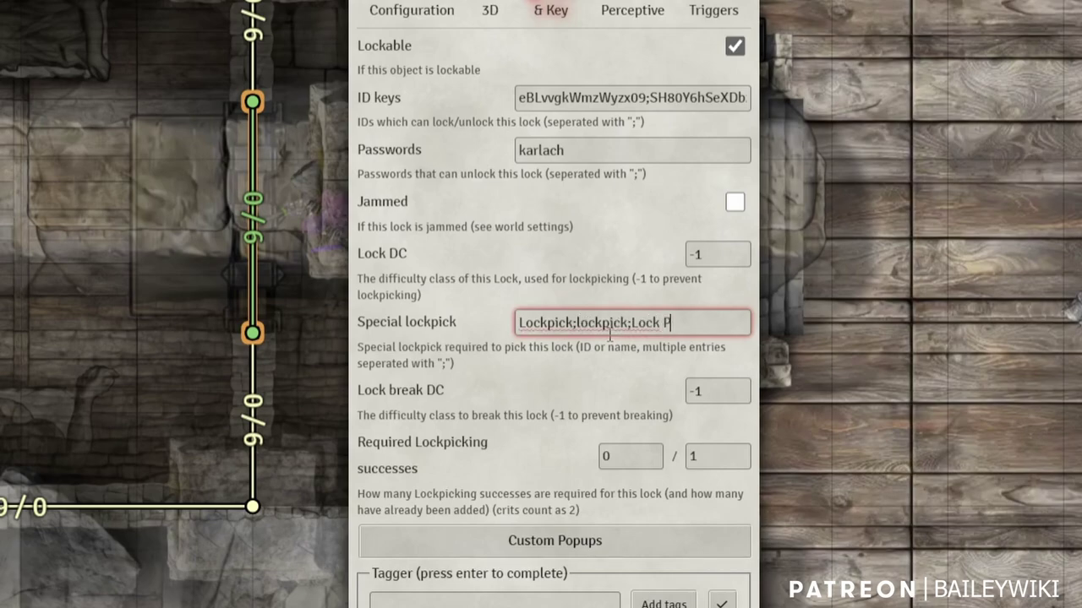
{"action": "type", "text": "ick"}
{"action": "key", "text": "ctrl+z"}
Set the Lock break DC to -1
{"action": "left_click", "coordinate": [700, 392]}
{"action": "double_click", "coordinate": [701, 392]}
{"action": "type", "text": "10"}
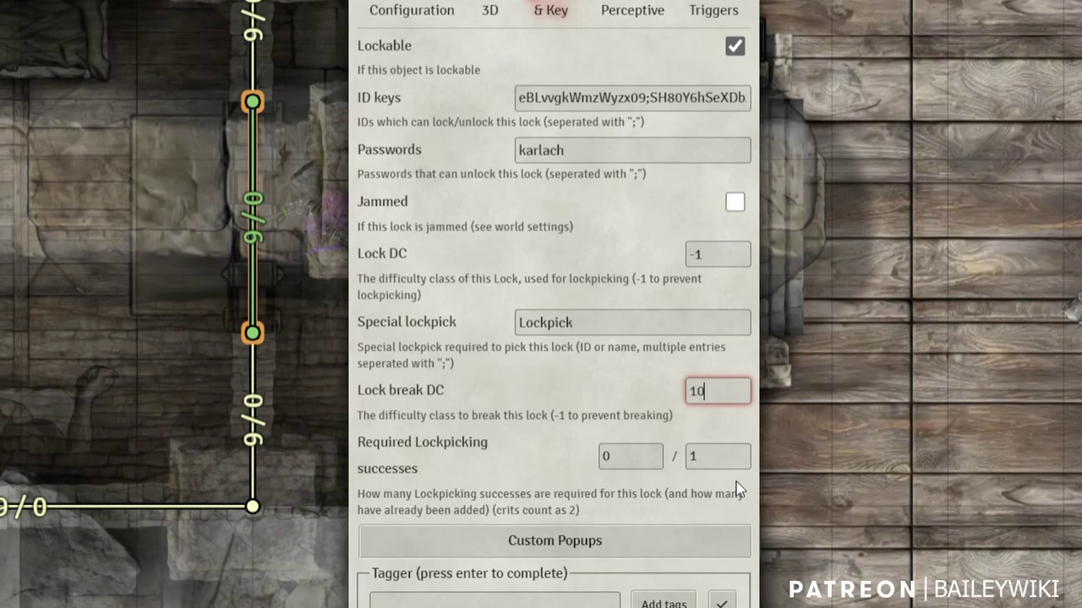
{"action": "key", "text": "Tab"}
{"action": "double_click", "coordinate": [732, 395]}
{"action": "type", "text": "-1"}
{"action": "key", "text": "Tab"}
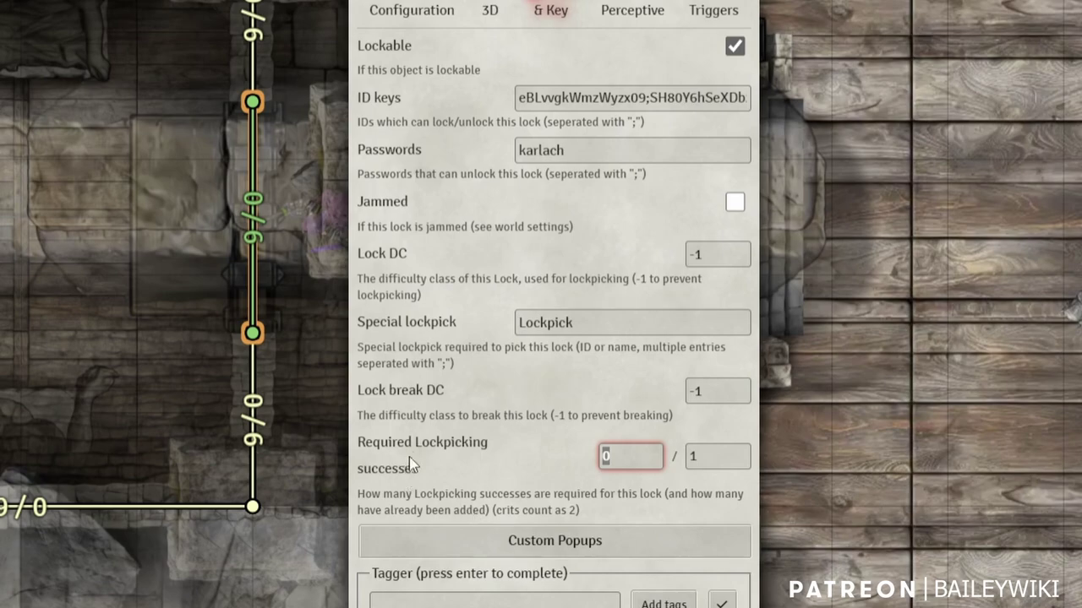
Fill in the current and required lockpicking successes values
{"action": "left_click", "coordinate": [715, 457]}
{"action": "type", "text": "3"}
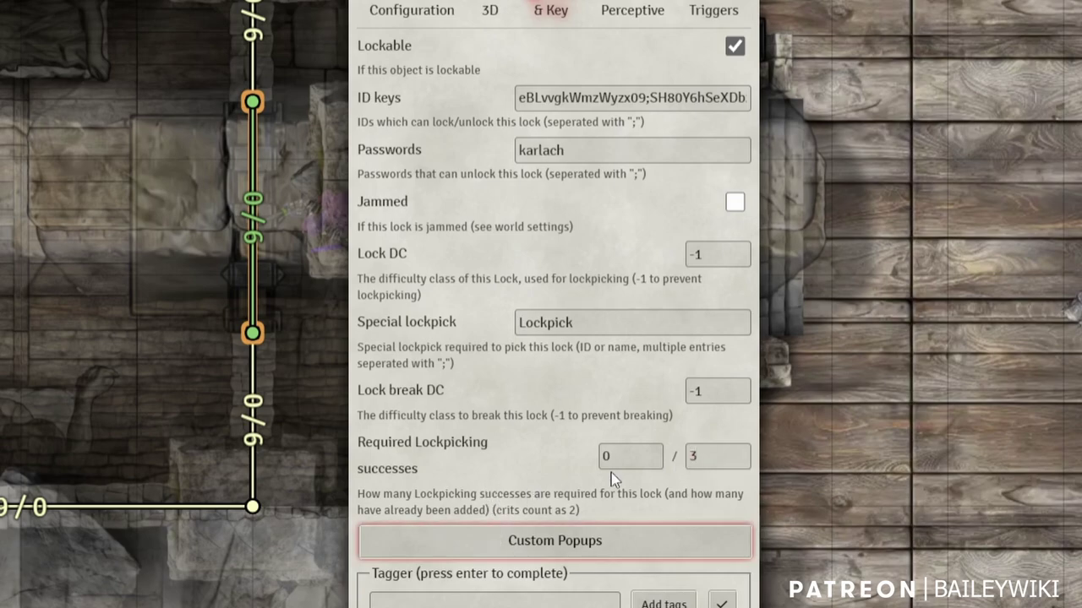
{"action": "left_click", "coordinate": [611, 461]}
{"action": "type", "text": "2"}
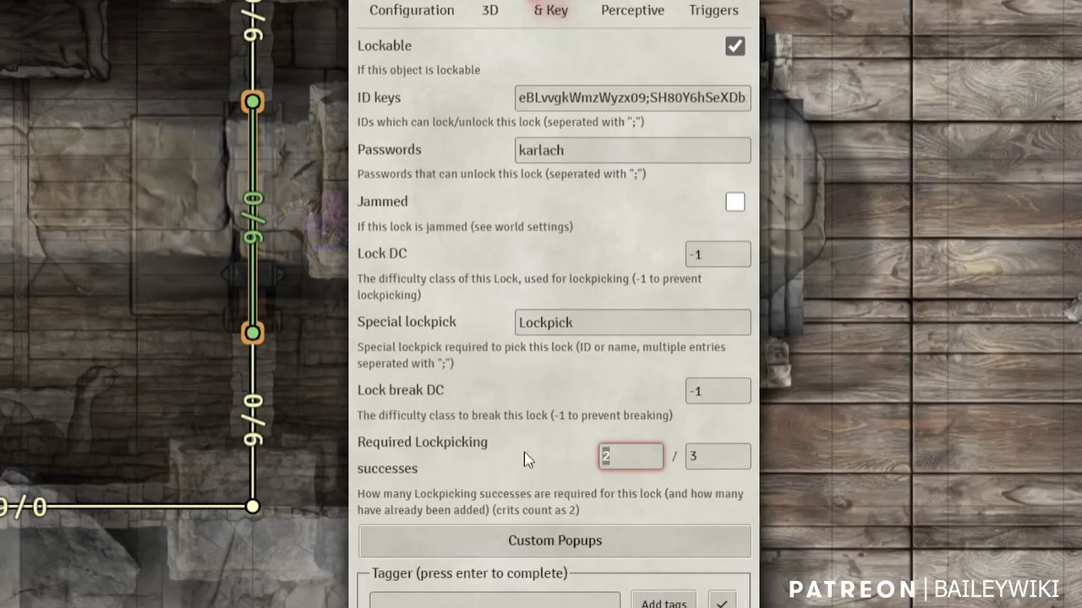
{"action": "key", "text": "BackSpace"}
{"action": "type", "text": "0"}
{"action": "key", "text": "Tab"}
{"action": "type", "text": "1"}
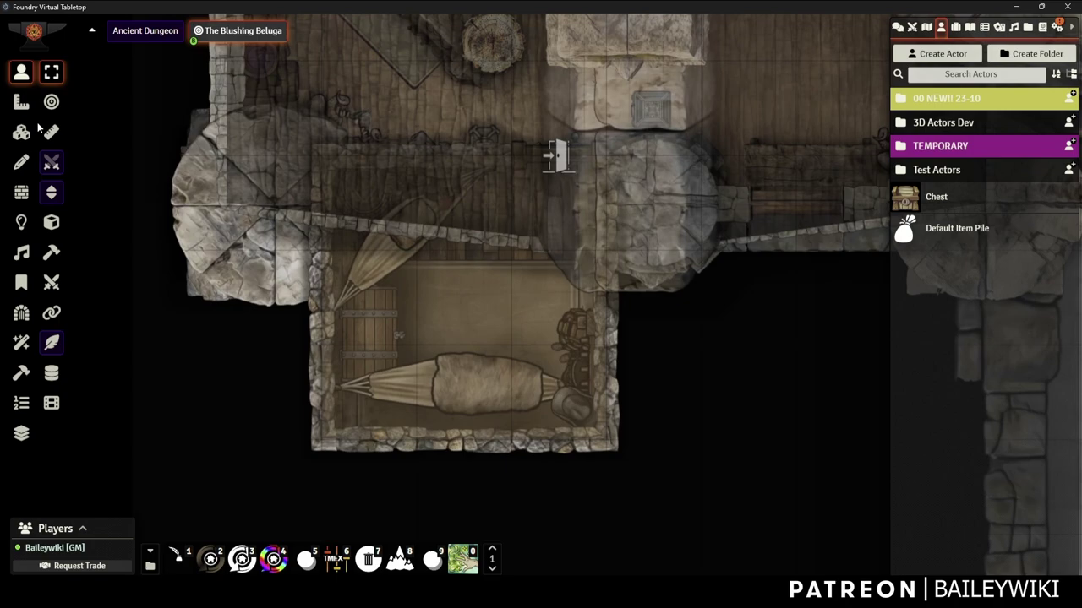
Close the door's wall settings and return to Token controls
{"action": "left_click", "coordinate": [21, 132]}
{"action": "left_click", "coordinate": [21, 71]}
{"action": "scroll", "coordinate": [472, 220], "scroll_direction": "up", "scroll_amount": 5}
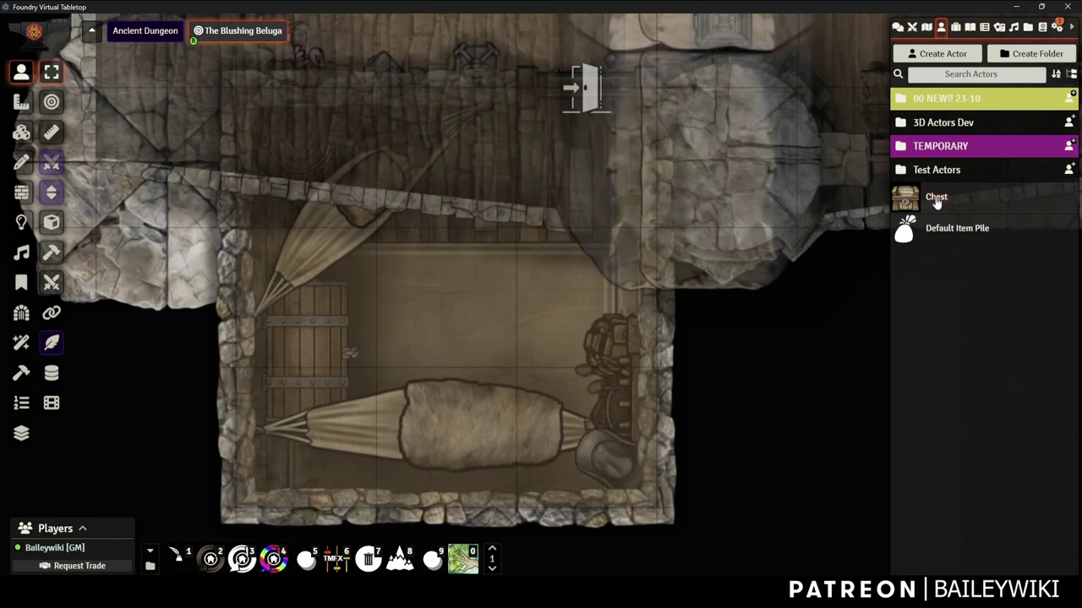
Create a Non-Player Character actor named Chest
{"action": "right_click", "coordinate": [936, 203]}
{"action": "left_click", "coordinate": [936, 203]}
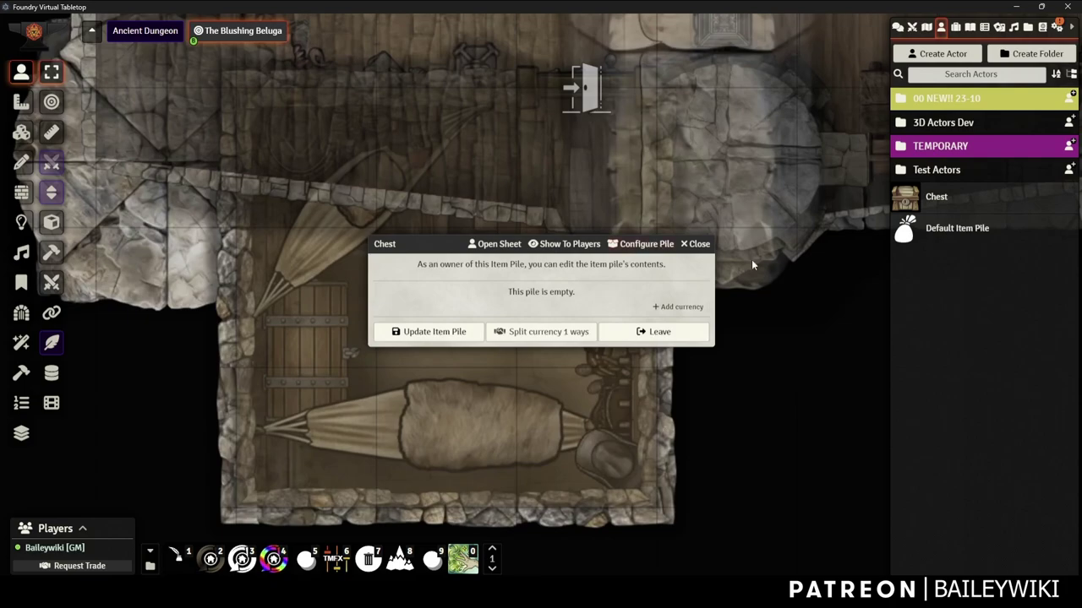
{"action": "left_click", "coordinate": [694, 244]}
{"action": "left_click", "coordinate": [942, 55]}
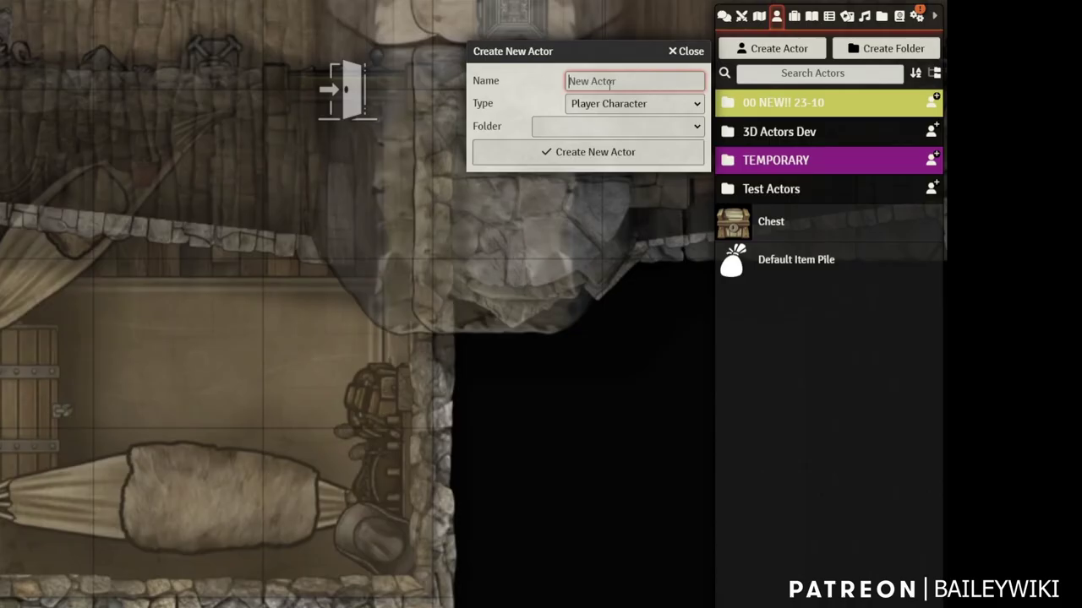
{"action": "type", "text": "Chest"}
{"action": "left_click", "coordinate": [632, 104]}
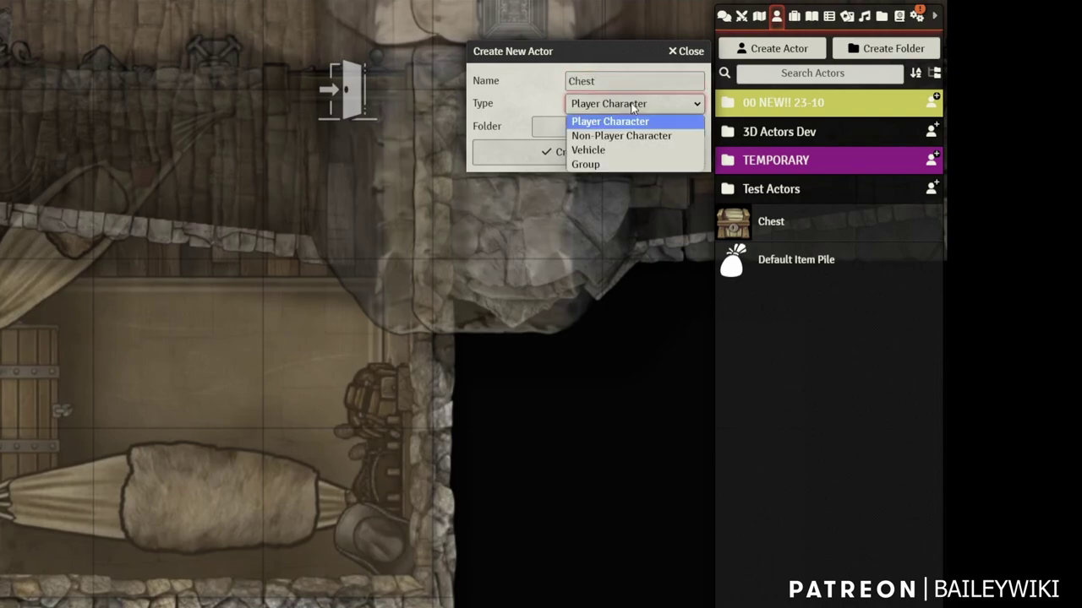
{"action": "left_click", "coordinate": [583, 135]}
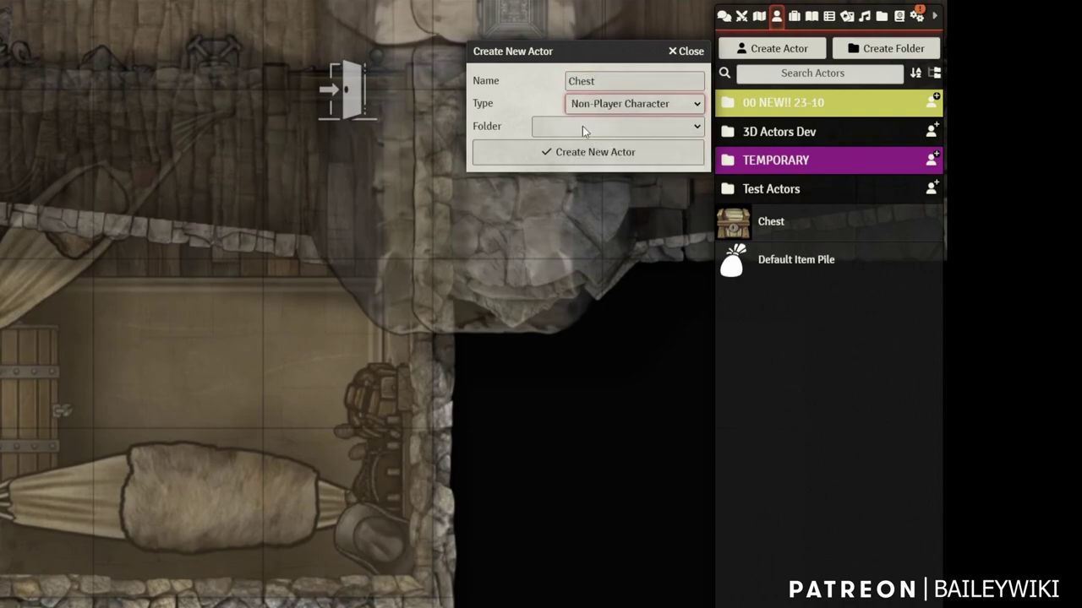
{"action": "left_click", "coordinate": [596, 154]}
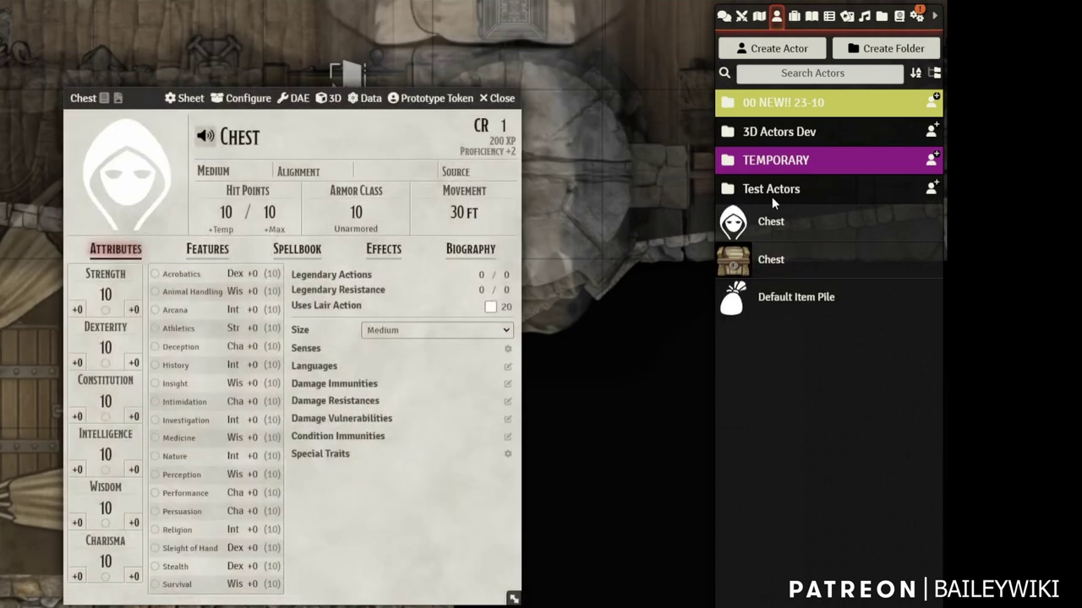
Set the Chest actor's portrait to the TC_Loot Chest 01 image
{"action": "left_click", "coordinate": [140, 186]}
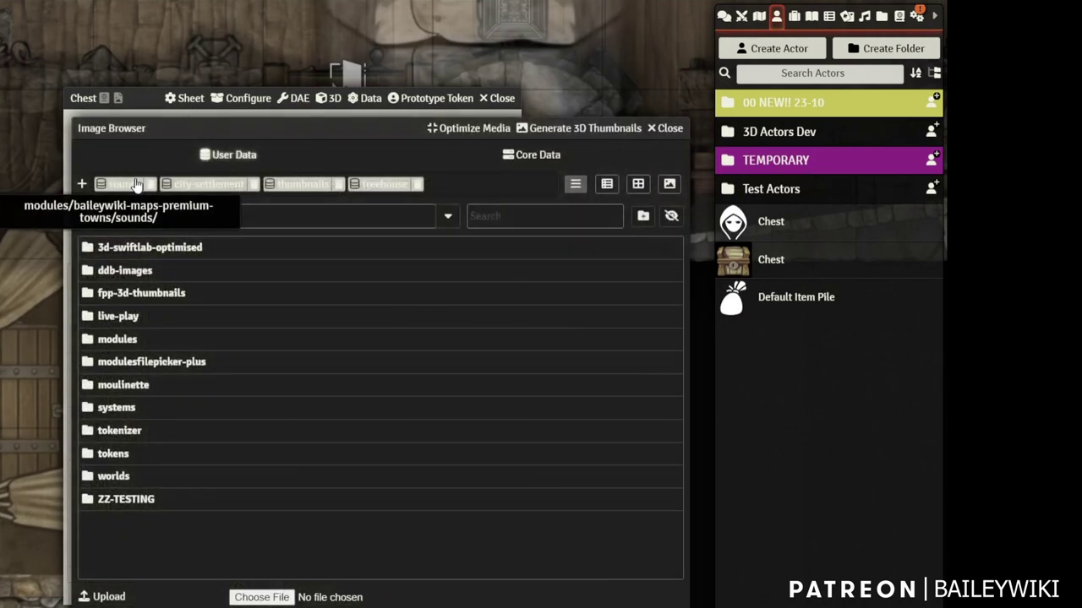
{"action": "left_click", "coordinate": [512, 217]}
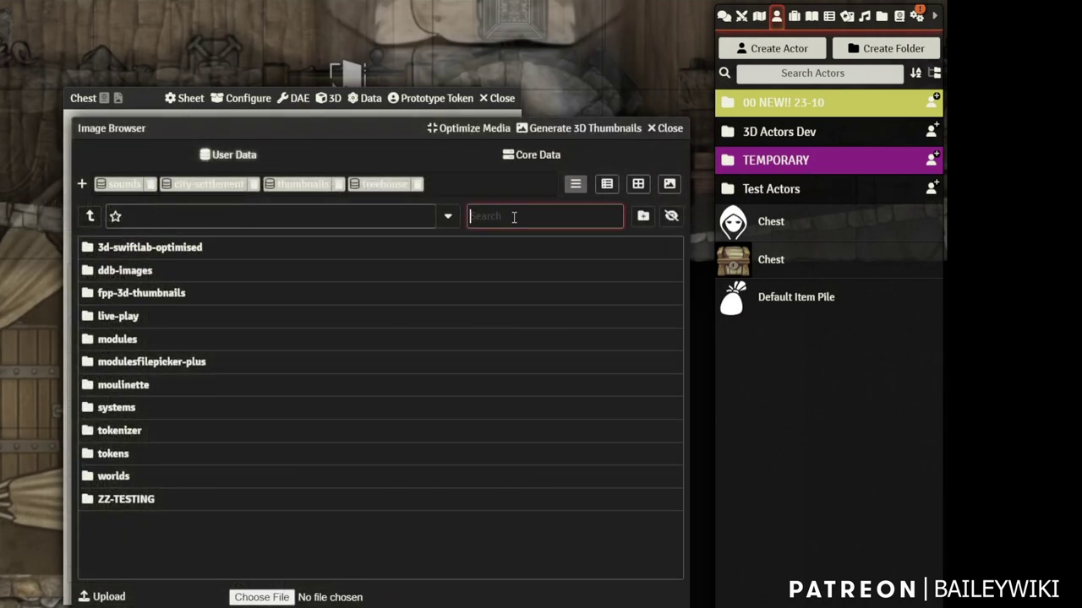
{"action": "type", "text": "chest"}
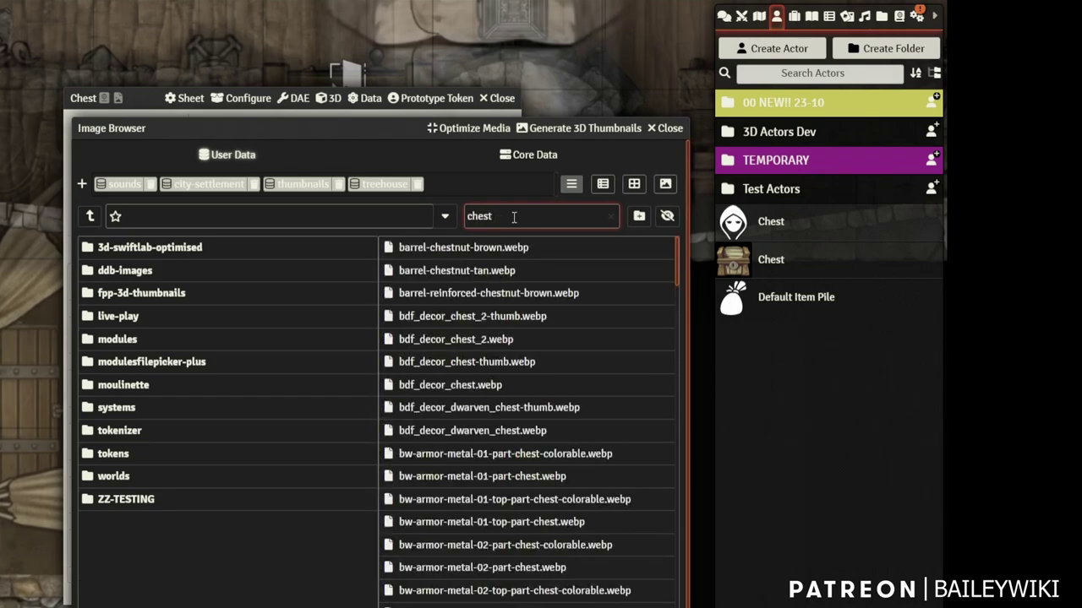
{"action": "left_click", "coordinate": [601, 187]}
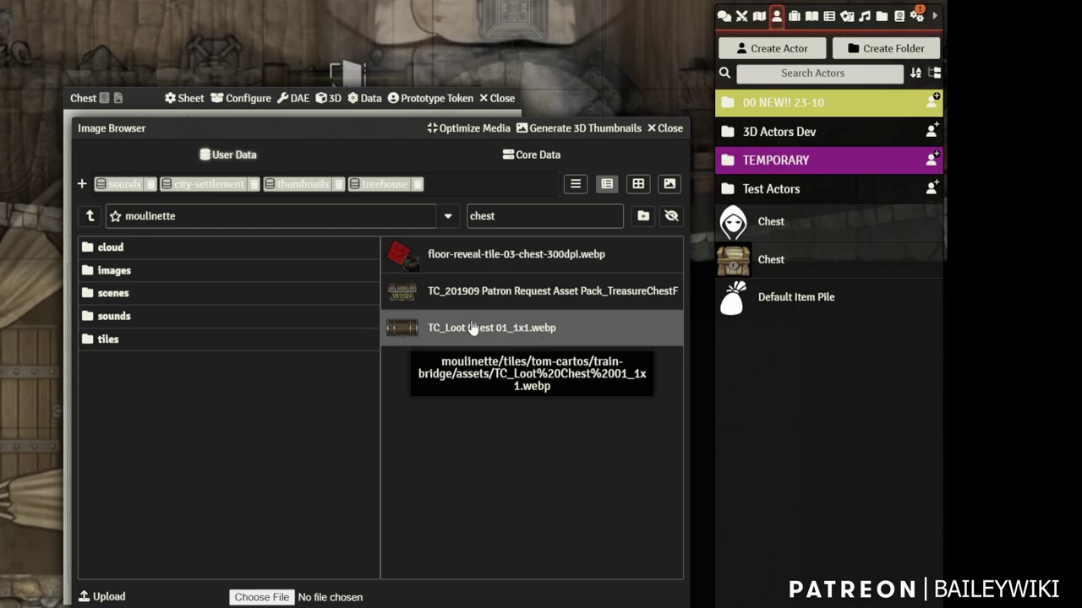
{"action": "left_click", "coordinate": [473, 328]}
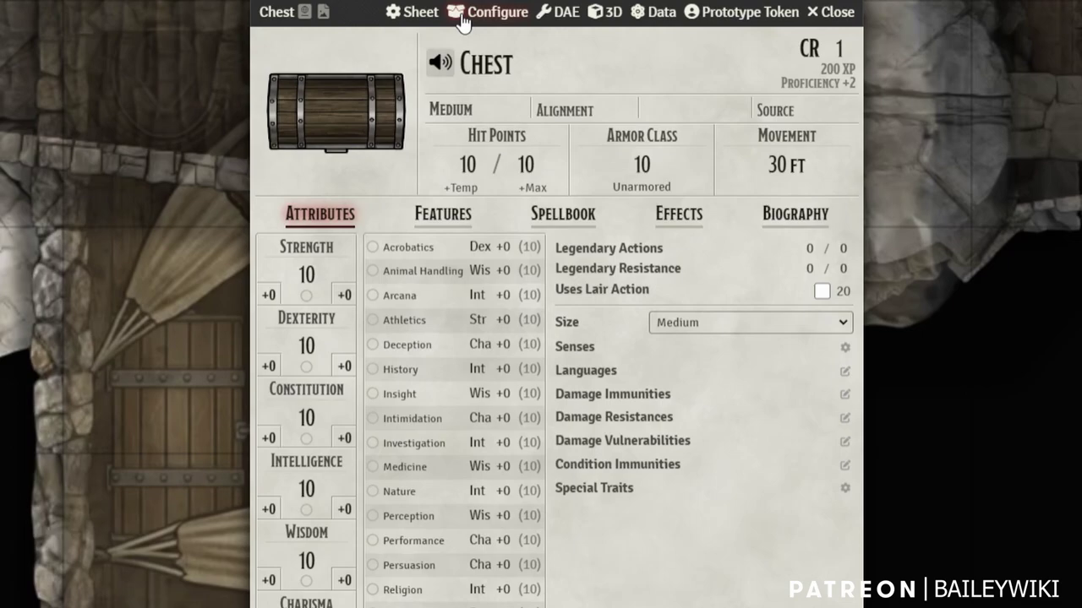
Enable the Chest as a Container item pile, marked closed and locked
{"action": "left_click", "coordinate": [461, 13]}
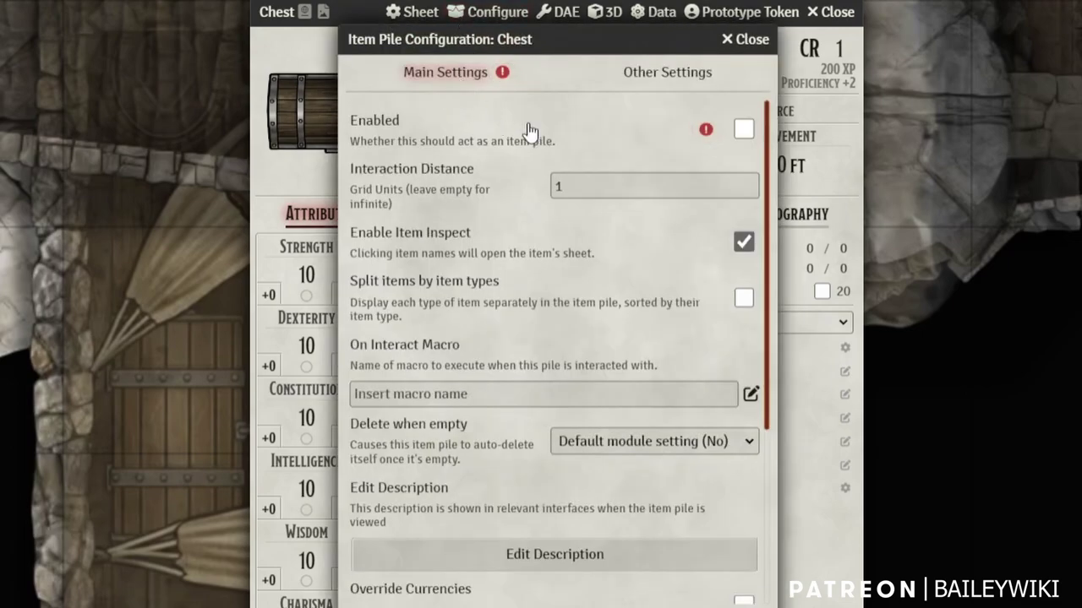
{"action": "left_click", "coordinate": [744, 131]}
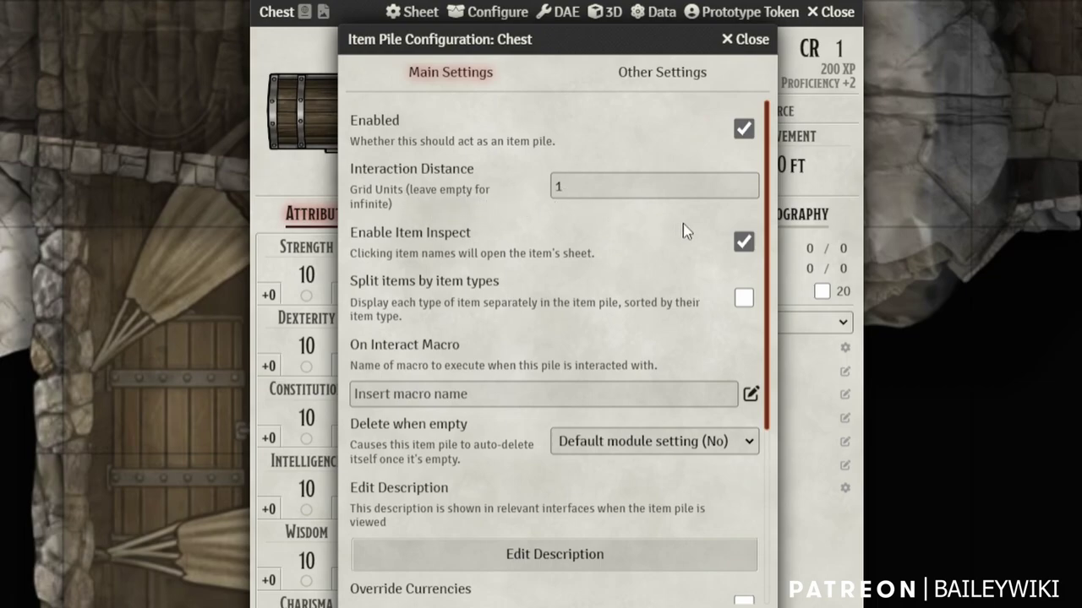
{"action": "scroll", "coordinate": [618, 352], "scroll_direction": "down", "scroll_amount": 3}
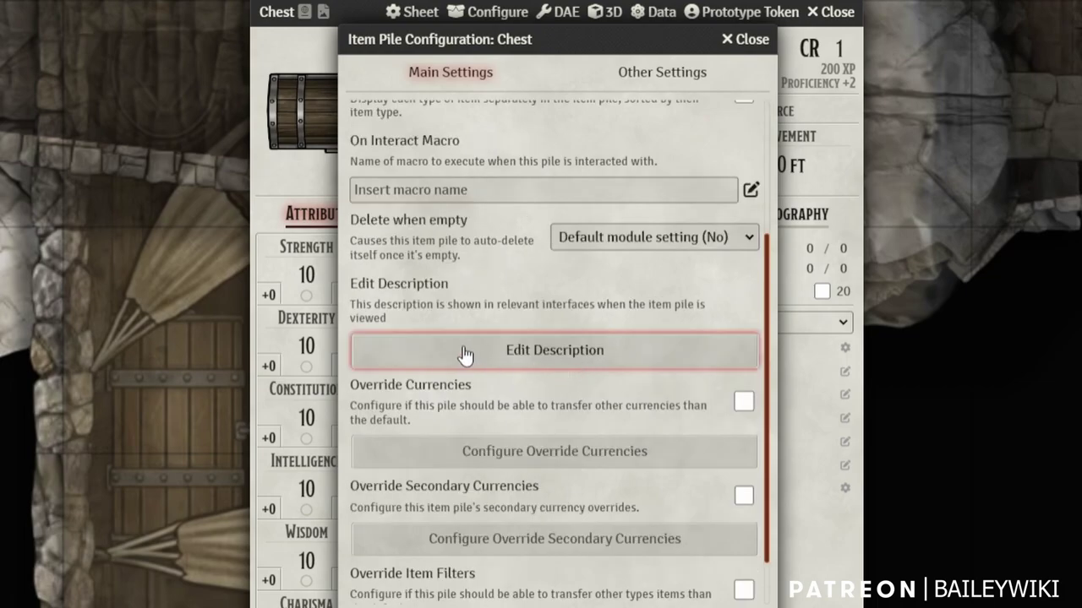
{"action": "scroll", "coordinate": [594, 502], "scroll_direction": "down", "scroll_amount": 1}
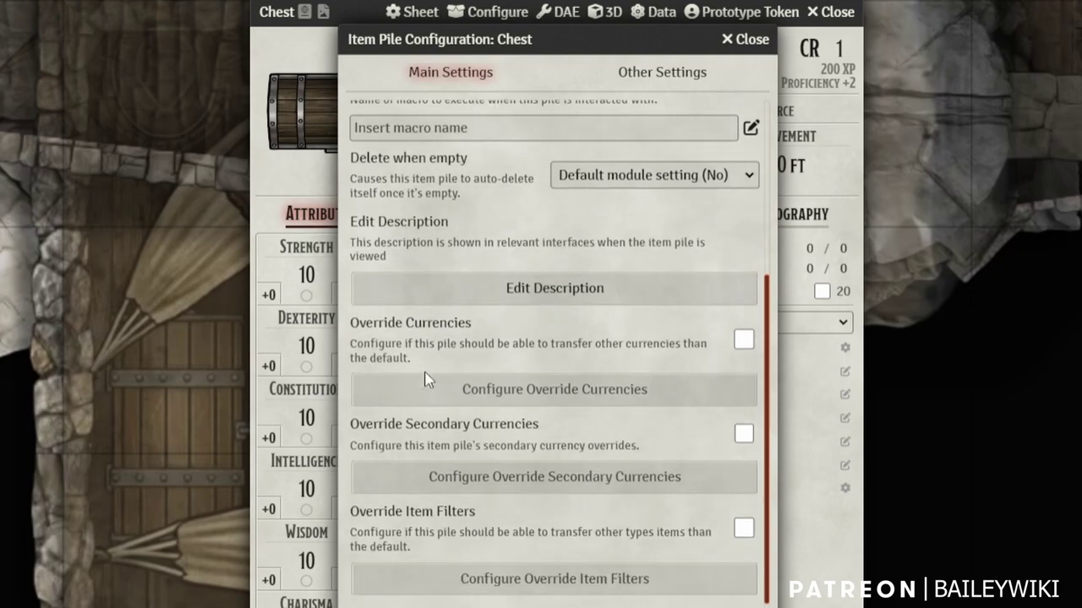
{"action": "left_click", "coordinate": [647, 76]}
{"action": "left_click", "coordinate": [591, 137]}
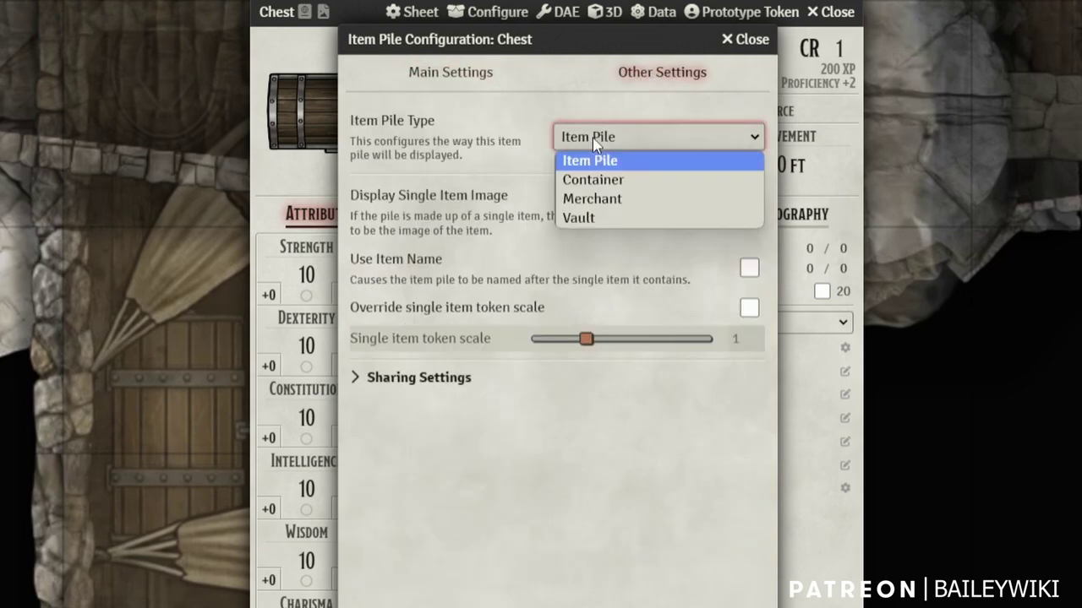
{"action": "left_click", "coordinate": [610, 180]}
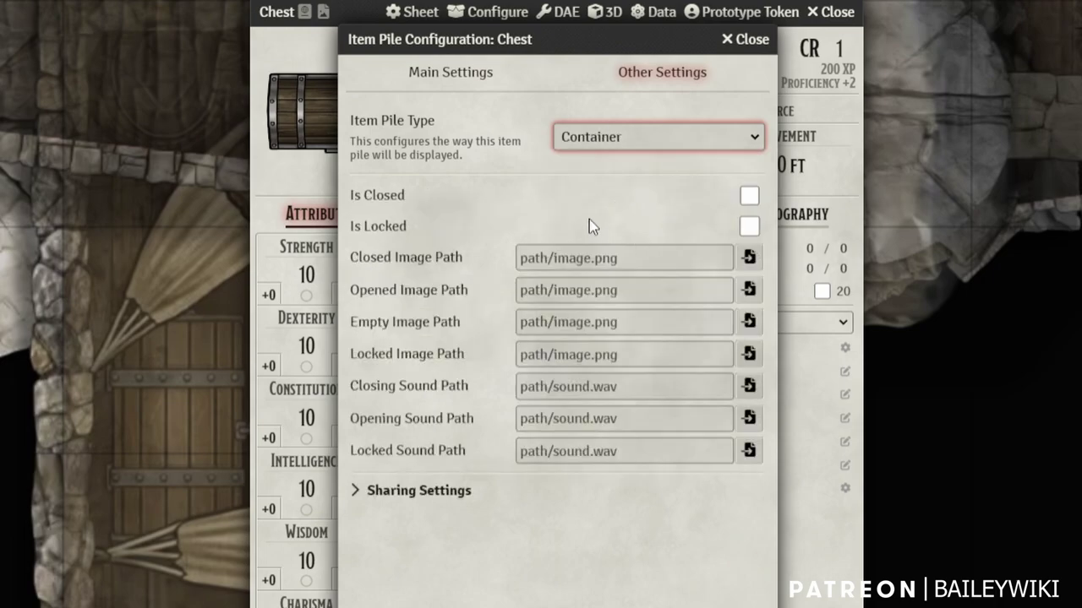
{"action": "left_click", "coordinate": [749, 196]}
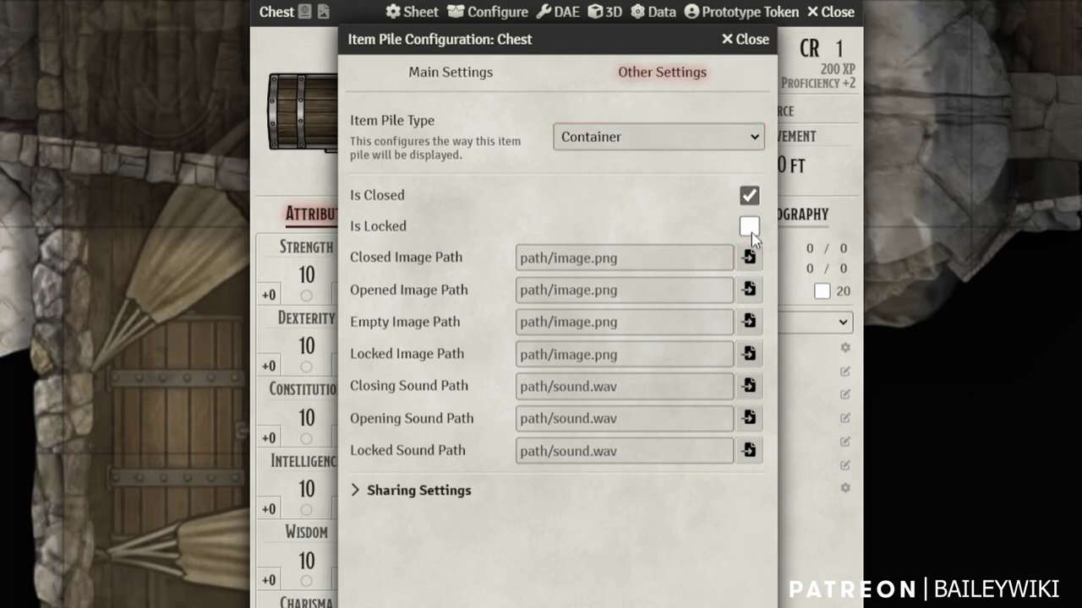
{"action": "left_click", "coordinate": [751, 232]}
Set the closed image to TC_Loot Chest 01 and the opened image to a chest file
{"action": "left_click", "coordinate": [590, 265]}
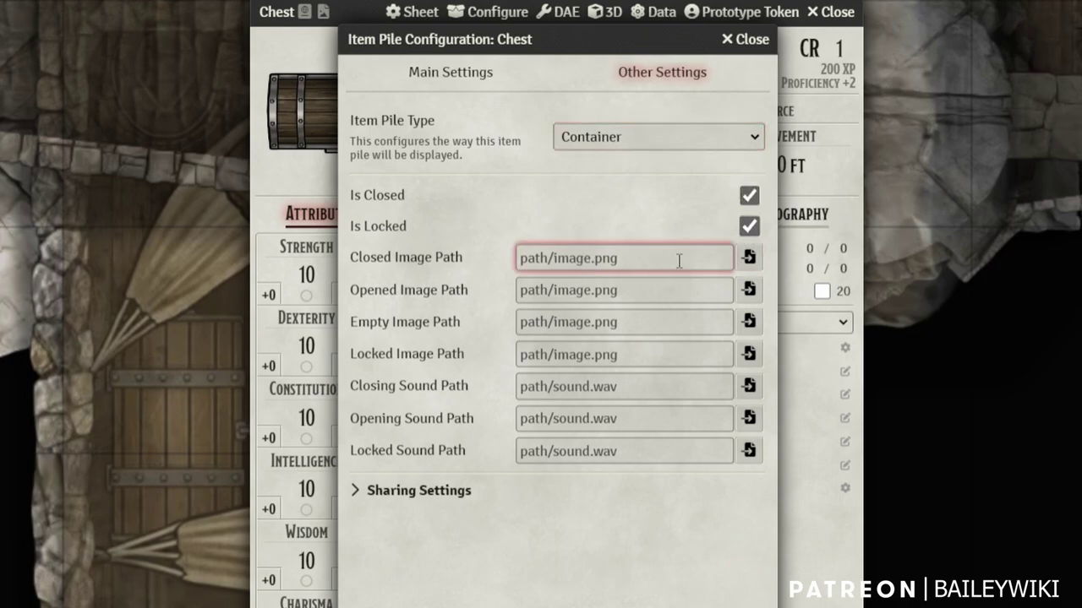
{"action": "left_click", "coordinate": [748, 258]}
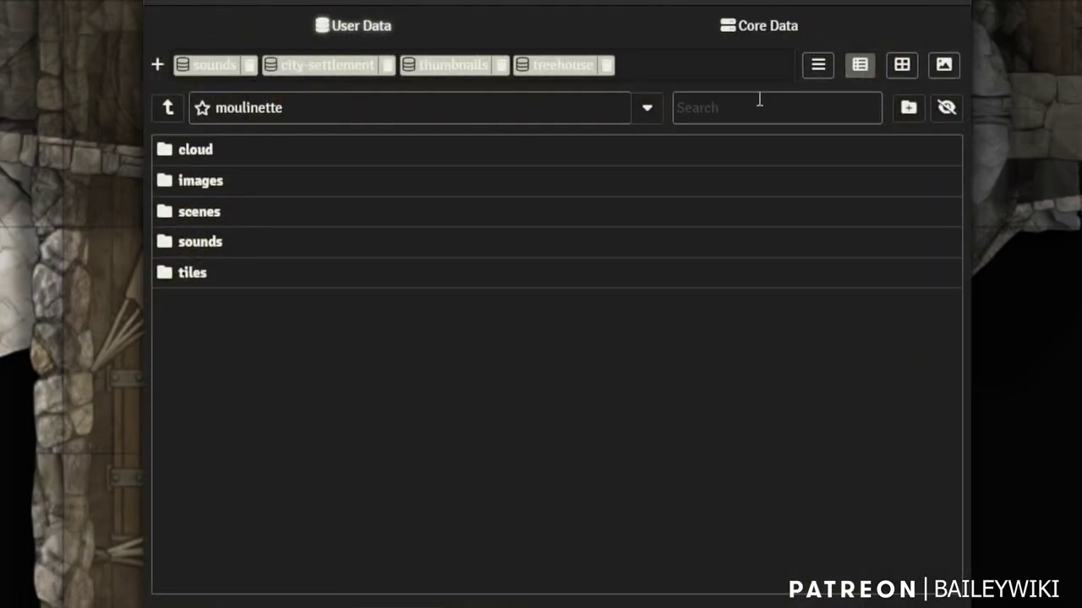
{"action": "left_click", "coordinate": [758, 100]}
{"action": "left_click", "coordinate": [355, 26]}
{"action": "left_click", "coordinate": [794, 99]}
{"action": "type", "text": "chest"}
{"action": "left_click", "coordinate": [684, 267]}
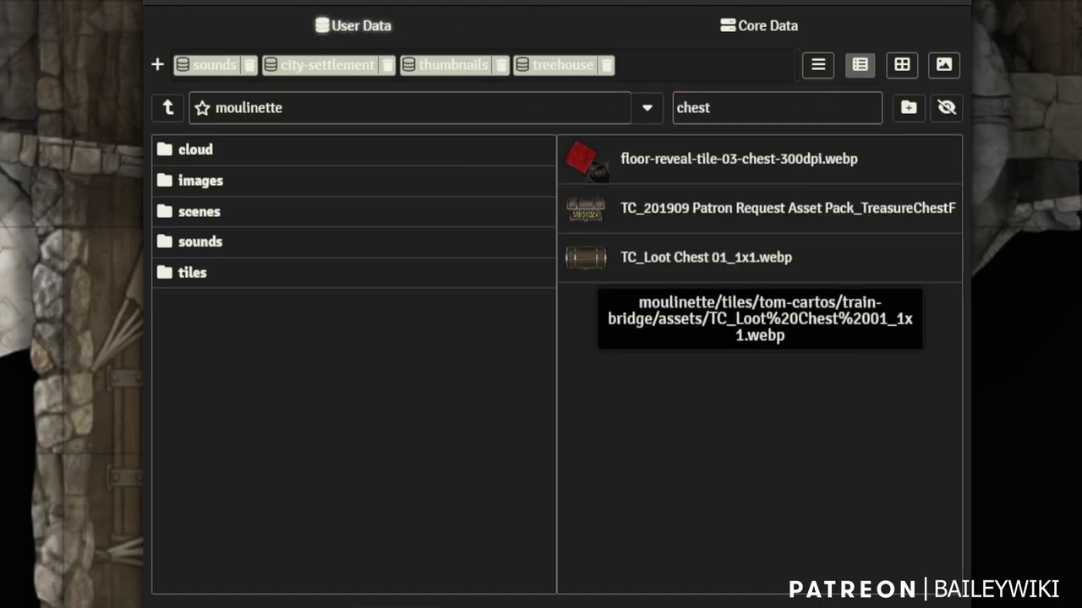
{"action": "left_click", "coordinate": [684, 258]}
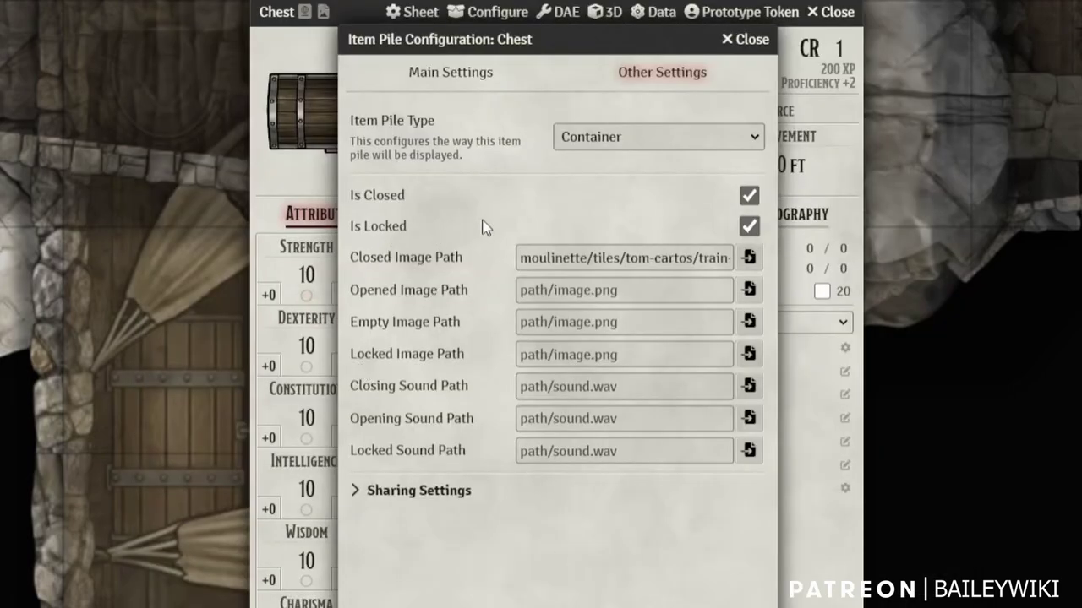
{"action": "left_click", "coordinate": [748, 289]}
{"action": "left_click", "coordinate": [740, 117]}
{"action": "type", "text": "chest"}
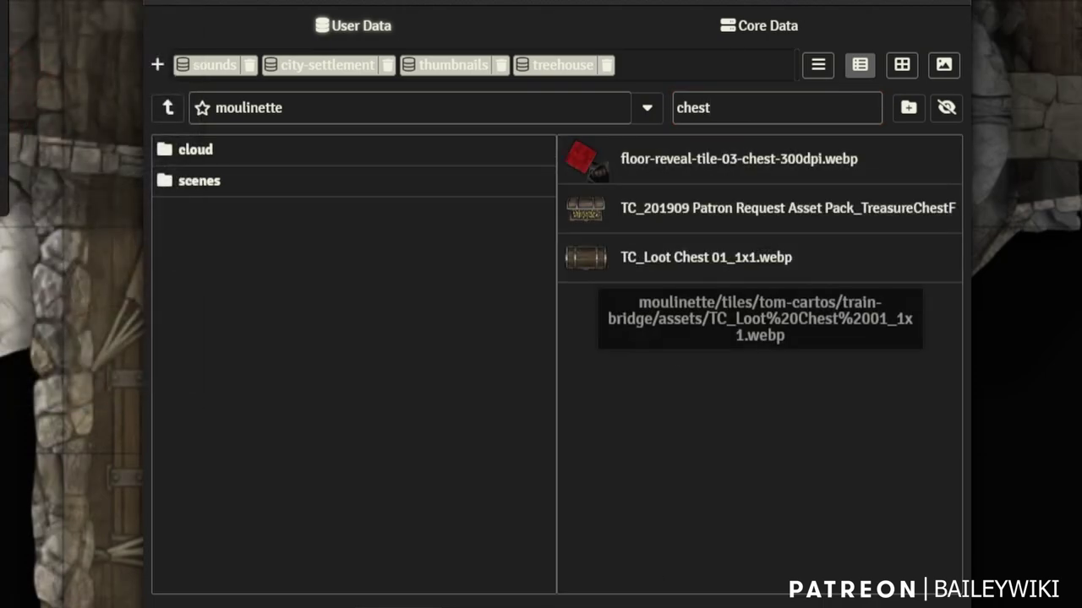
{"action": "left_click", "coordinate": [693, 210]}
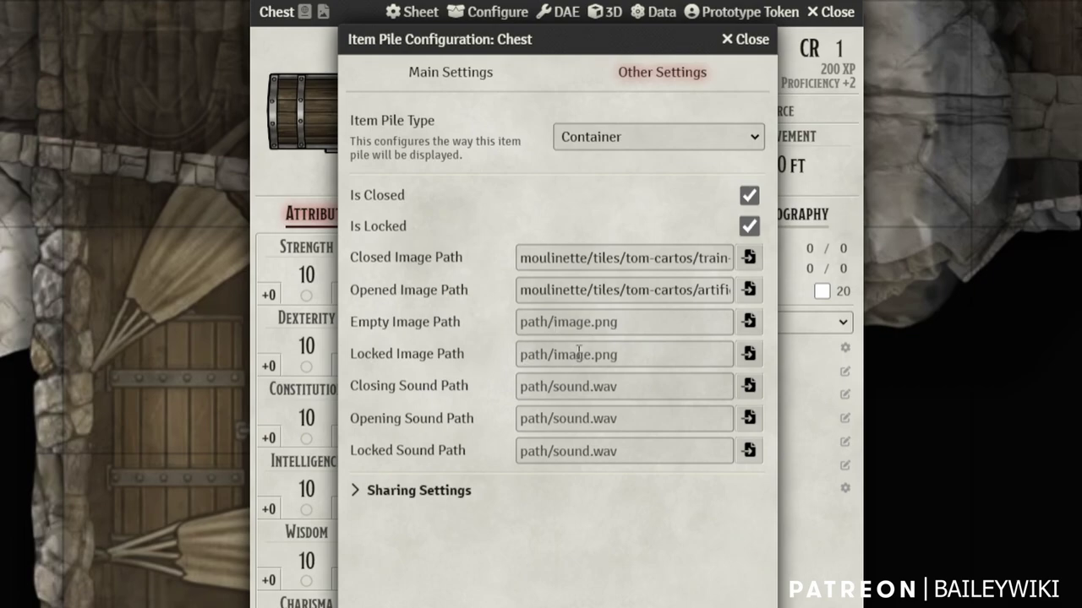
Set the Closing Sound Path to wood-open.ogg from the sounds folder
{"action": "left_click_drag", "start_coordinate": [500, 41], "coordinate": [731, 7]}
{"action": "left_click", "coordinate": [737, 361]}
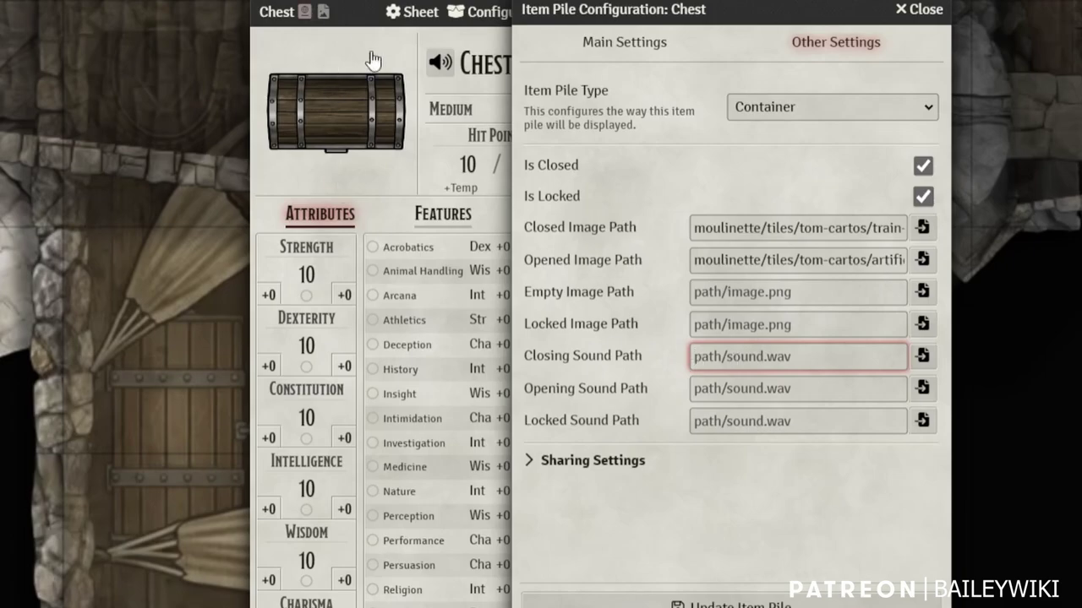
{"action": "left_click", "coordinate": [925, 356]}
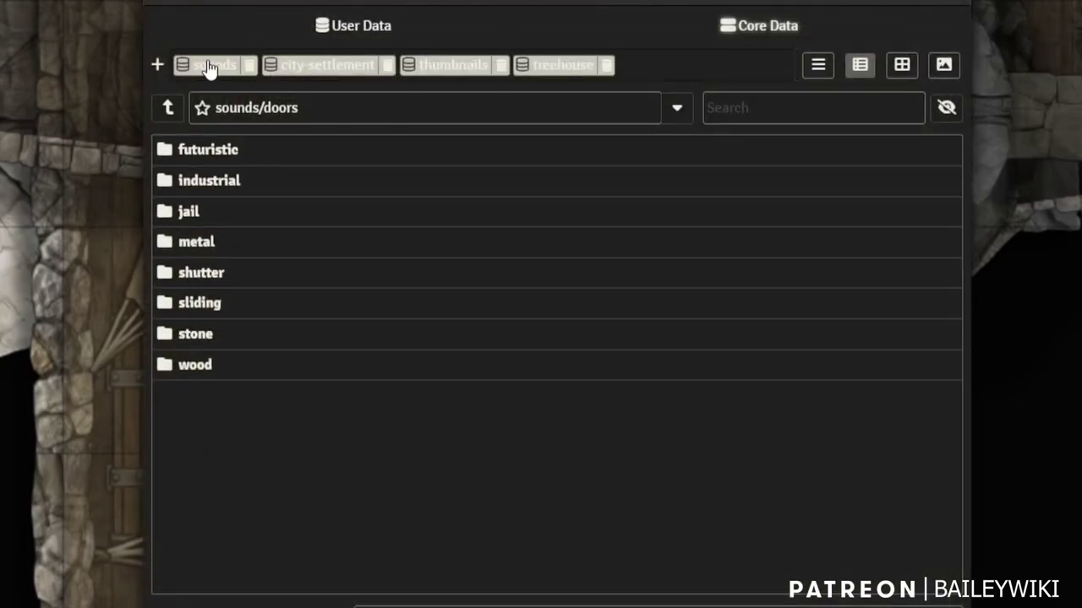
{"action": "left_click", "coordinate": [220, 68]}
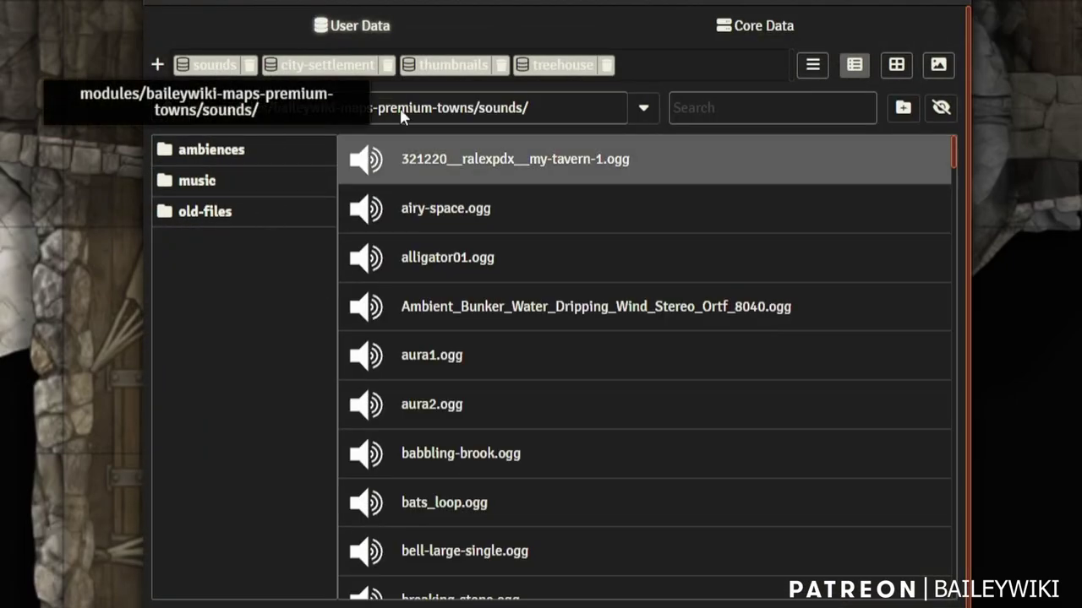
{"action": "left_click", "coordinate": [780, 105]}
{"action": "type", "text": "wood"}
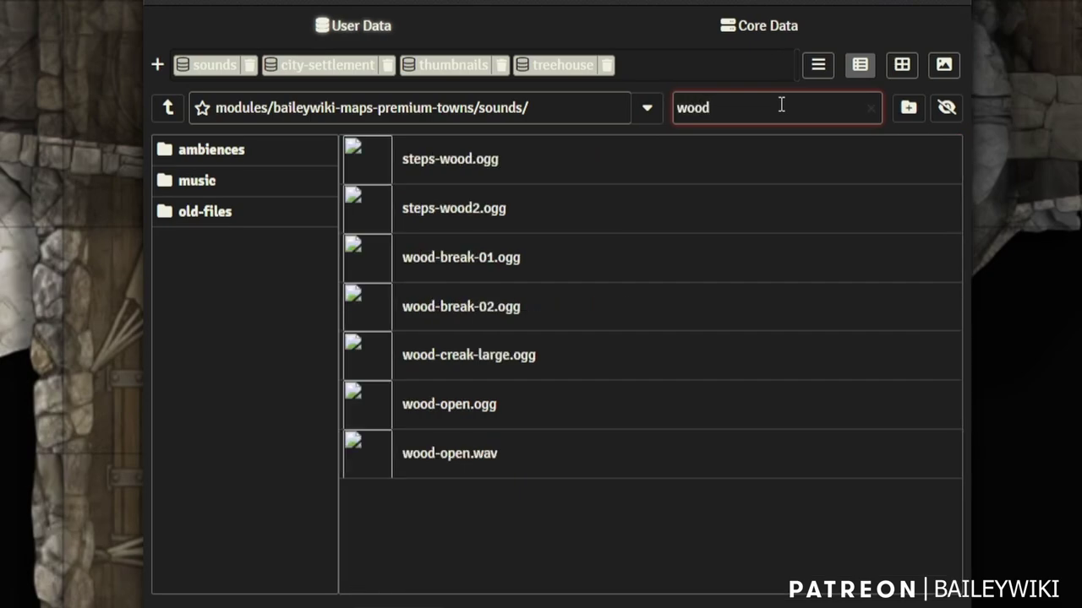
{"action": "left_click", "coordinate": [452, 412]}
{"action": "double_click", "coordinate": [450, 404]}
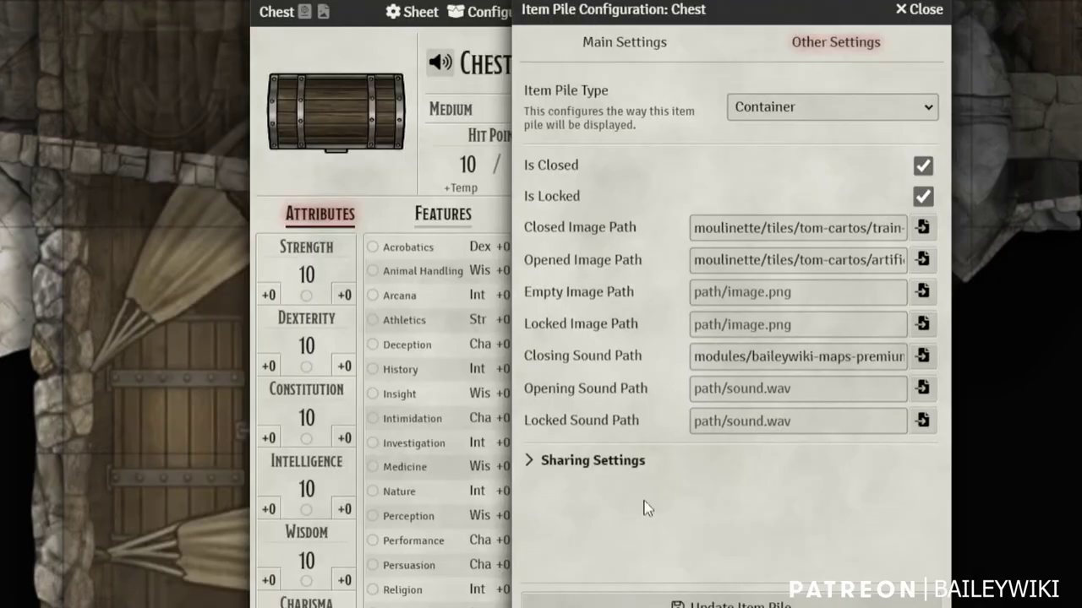
{"action": "left_click", "coordinate": [761, 359]}
{"action": "triple_click", "coordinate": [762, 360]}
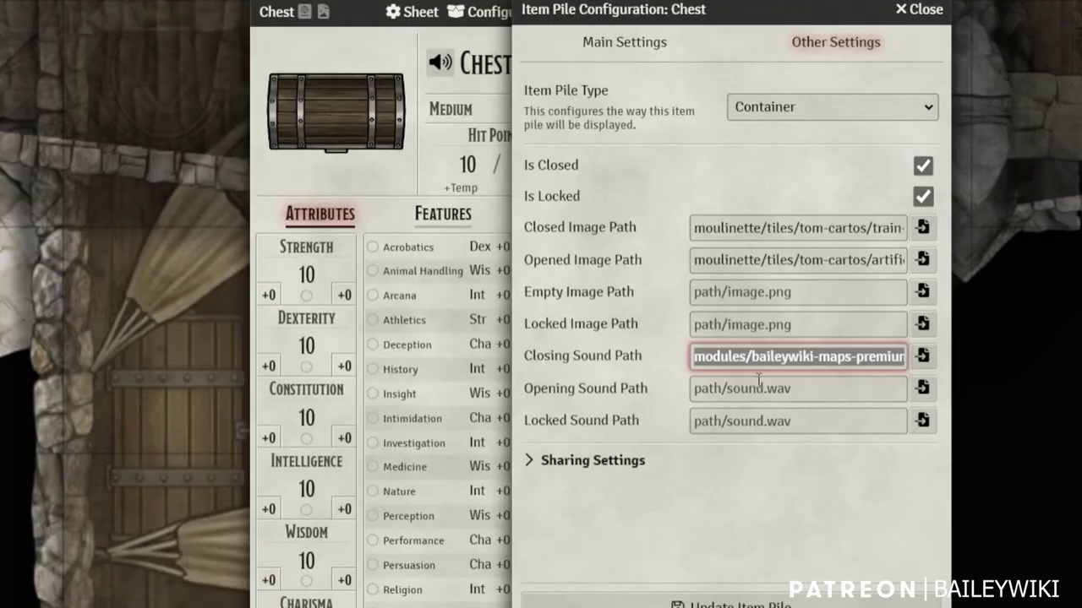
Paste wood-open.ogg as the opening sound and sounds/lock.wav as the locked sound
{"action": "left_click", "coordinate": [740, 388]}
{"action": "key", "text": "ctrl+v"}
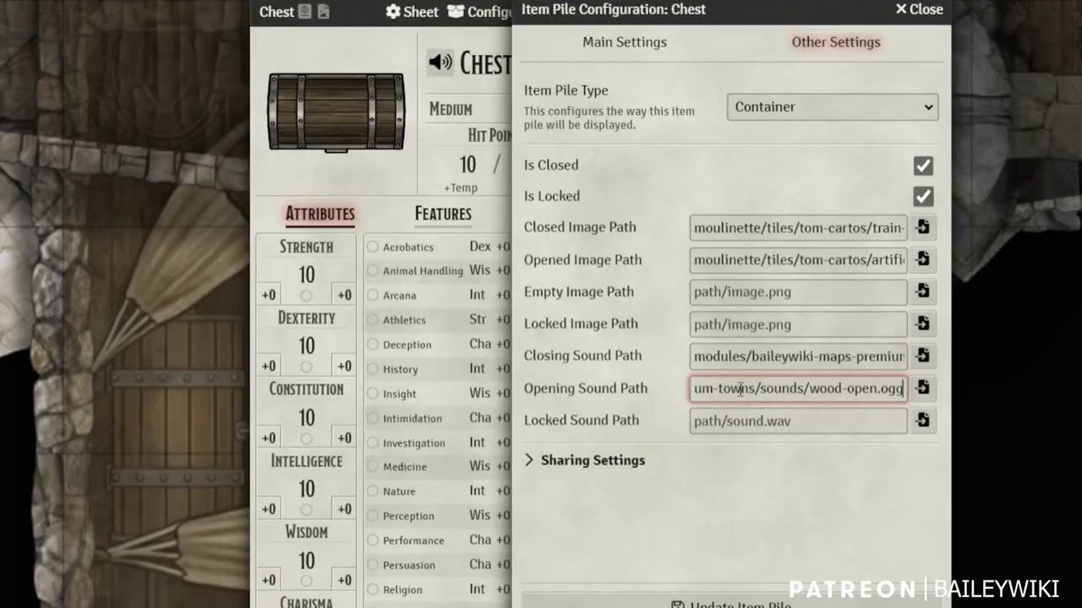
{"action": "left_click", "coordinate": [747, 420]}
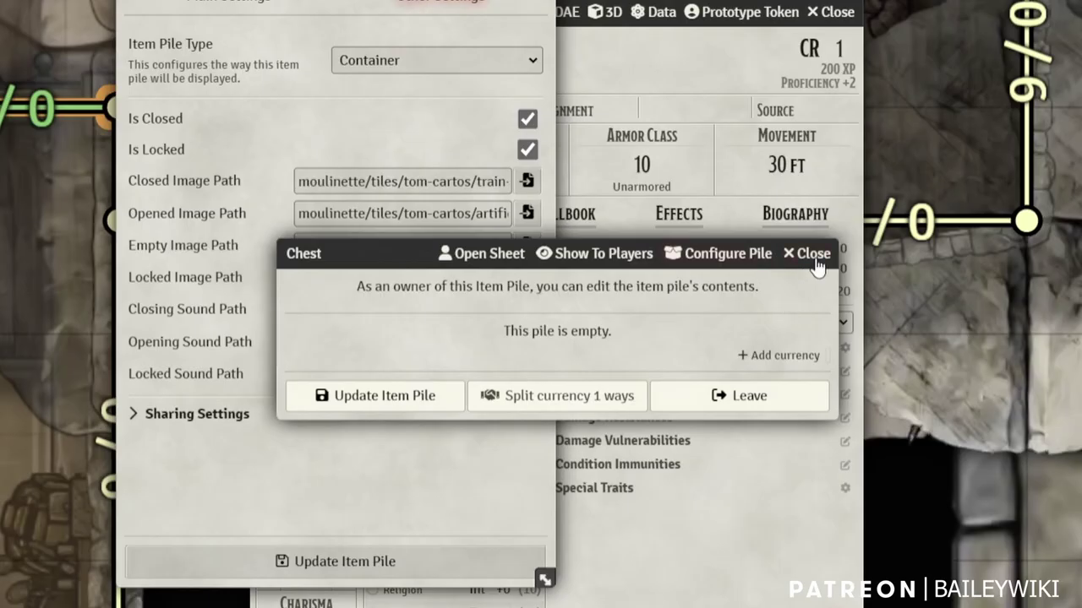
{"action": "left_click", "coordinate": [816, 267]}
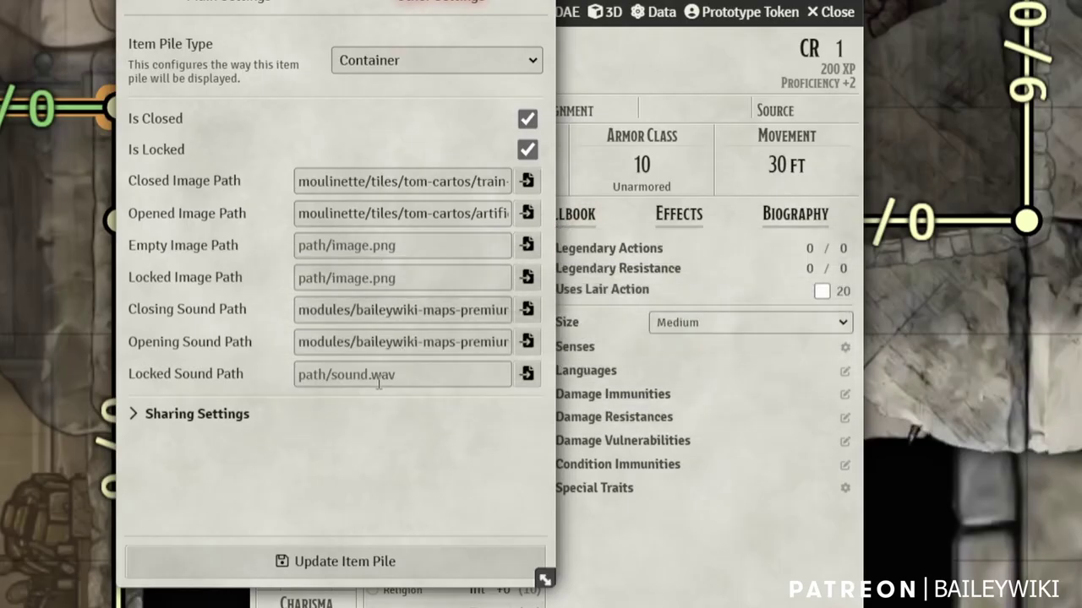
{"action": "left_click", "coordinate": [370, 382]}
{"action": "type", "text": "sounds/lock.wav"}
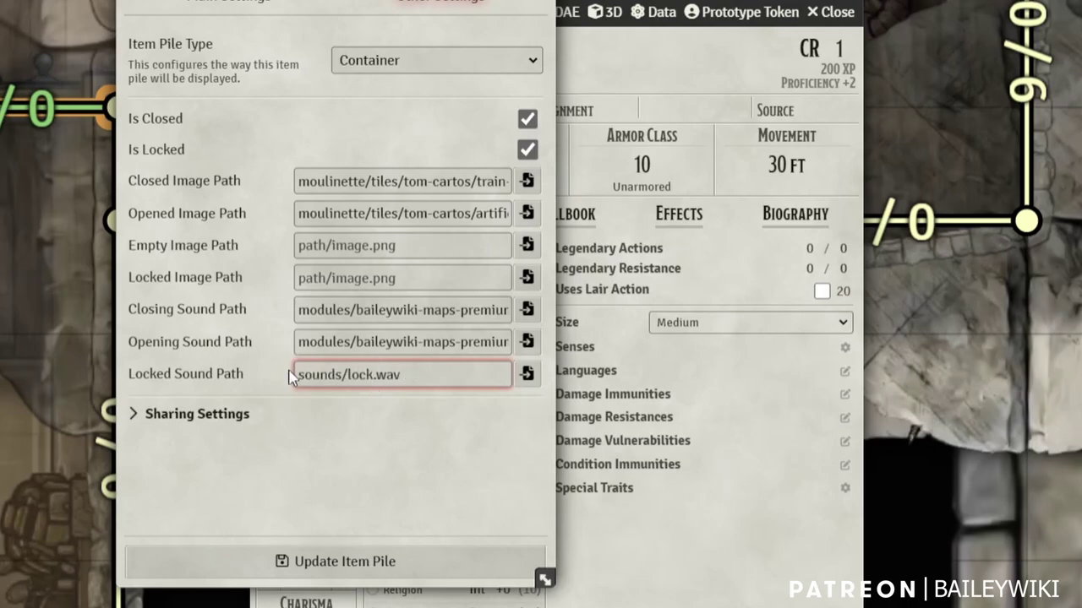
Expand Sharing Settings and save the Chest's item pile configuration
{"action": "left_click", "coordinate": [137, 419]}
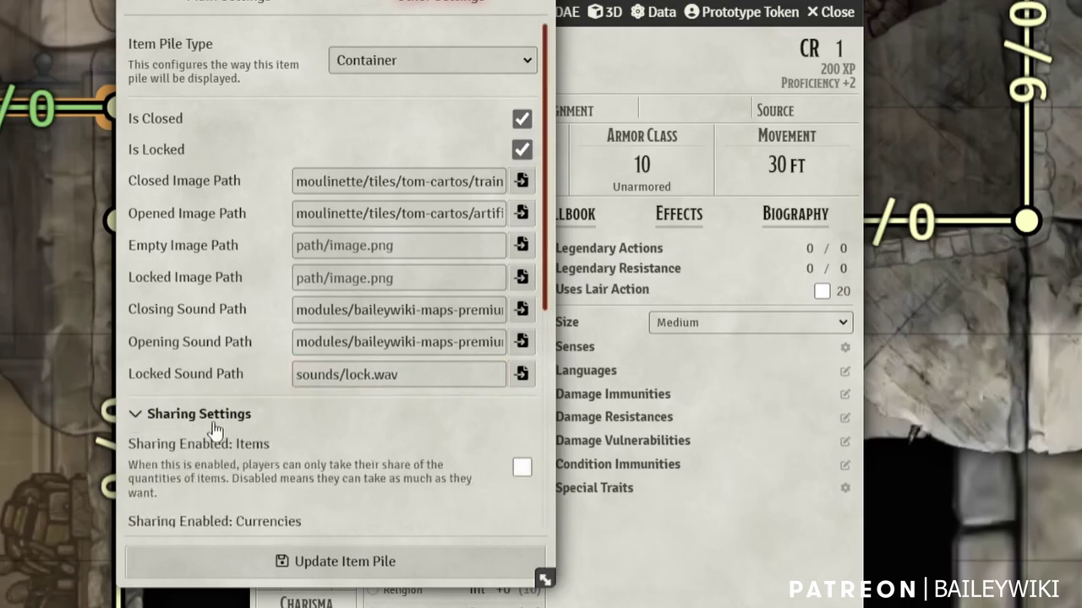
{"action": "scroll", "coordinate": [254, 415], "scroll_direction": "down", "scroll_amount": 5}
{"action": "scroll", "coordinate": [363, 449], "scroll_direction": "up", "scroll_amount": 3}
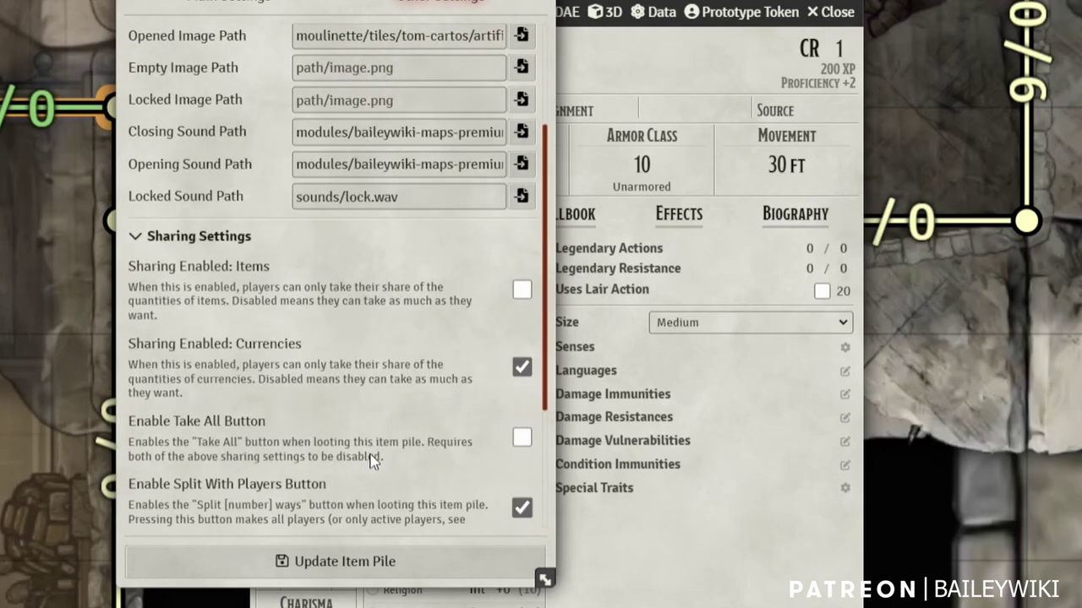
{"action": "scroll", "coordinate": [372, 460], "scroll_direction": "up", "scroll_amount": 2}
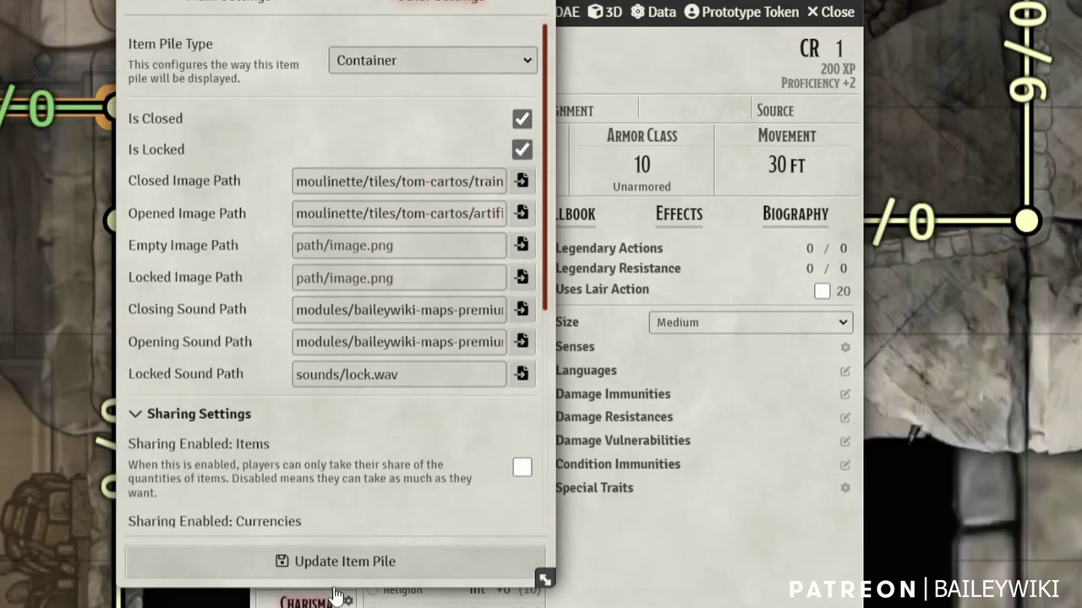
{"action": "left_click", "coordinate": [361, 561]}
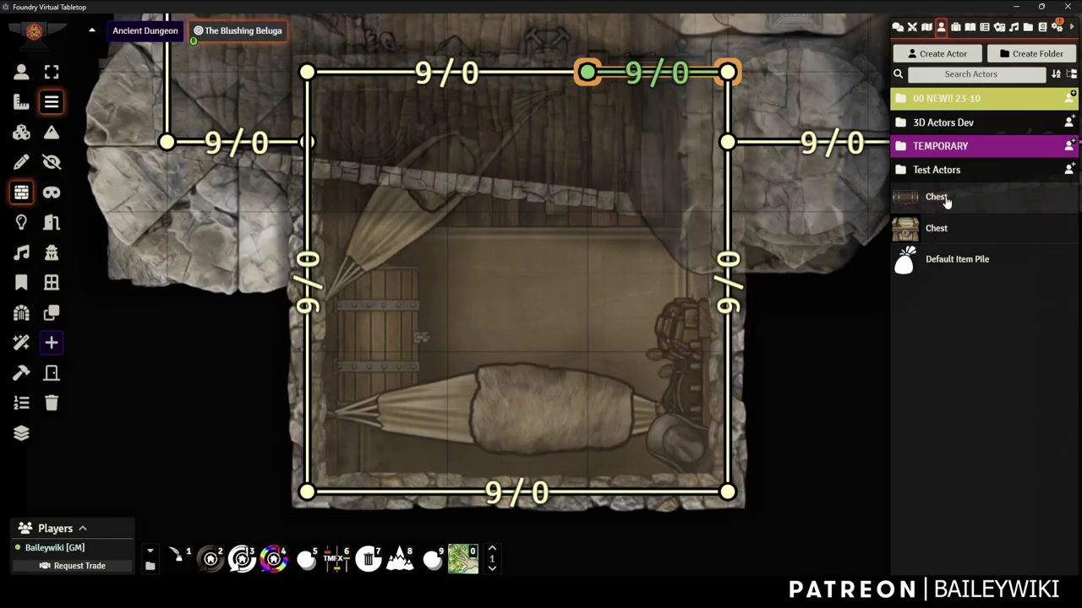
Place a Chest token on the map and set its name to Never Displayed
{"action": "left_click_drag", "start_coordinate": [945, 200], "coordinate": [595, 291]}
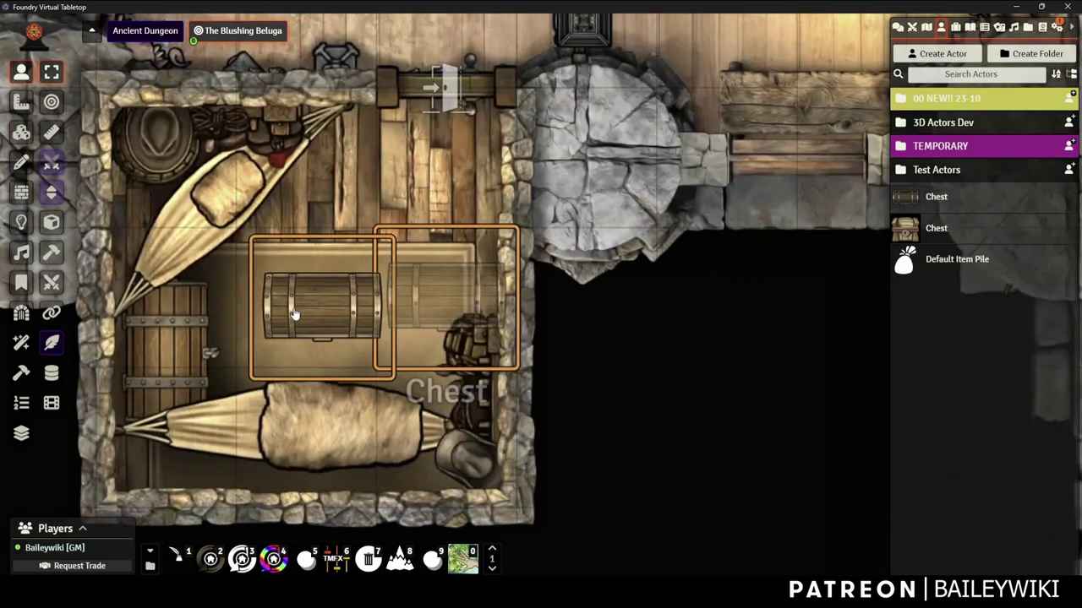
{"action": "scroll", "coordinate": [441, 326], "scroll_direction": "up", "scroll_amount": 2}
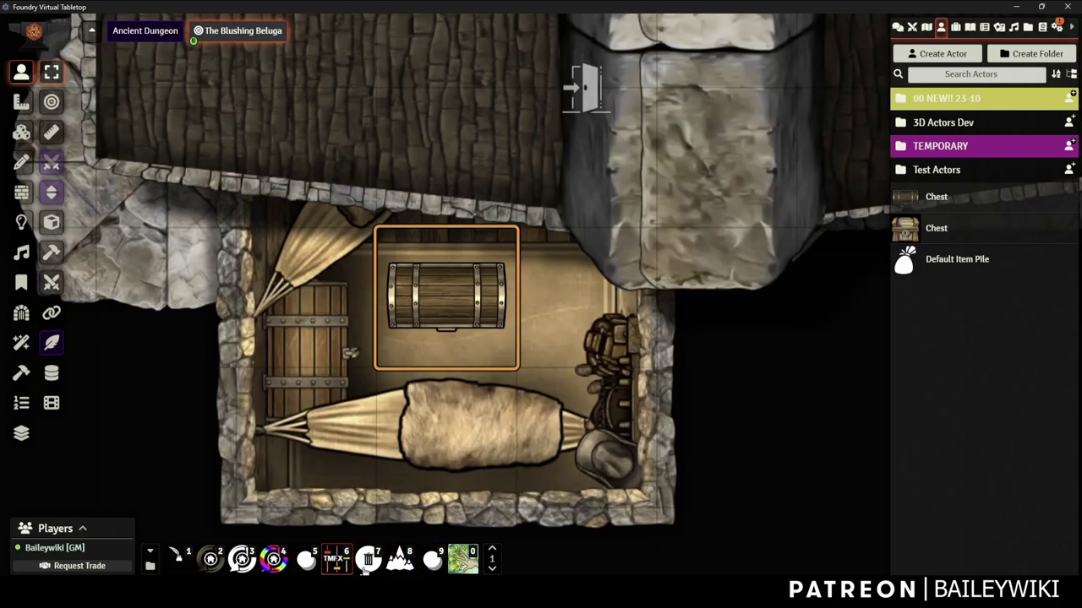
{"action": "left_click", "coordinate": [431, 560]}
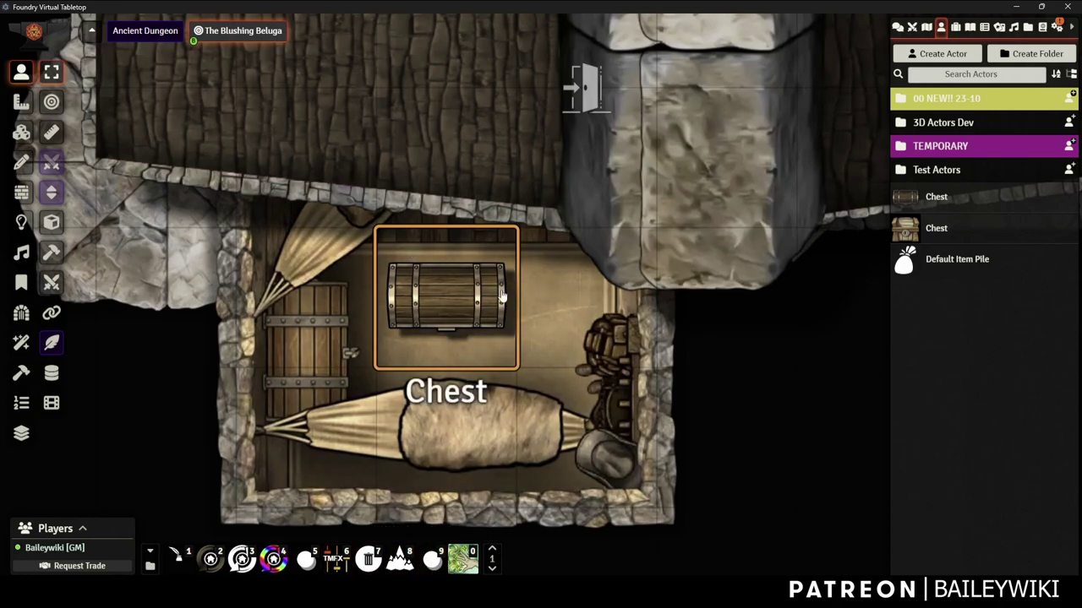
{"action": "double_click", "coordinate": [445, 287]}
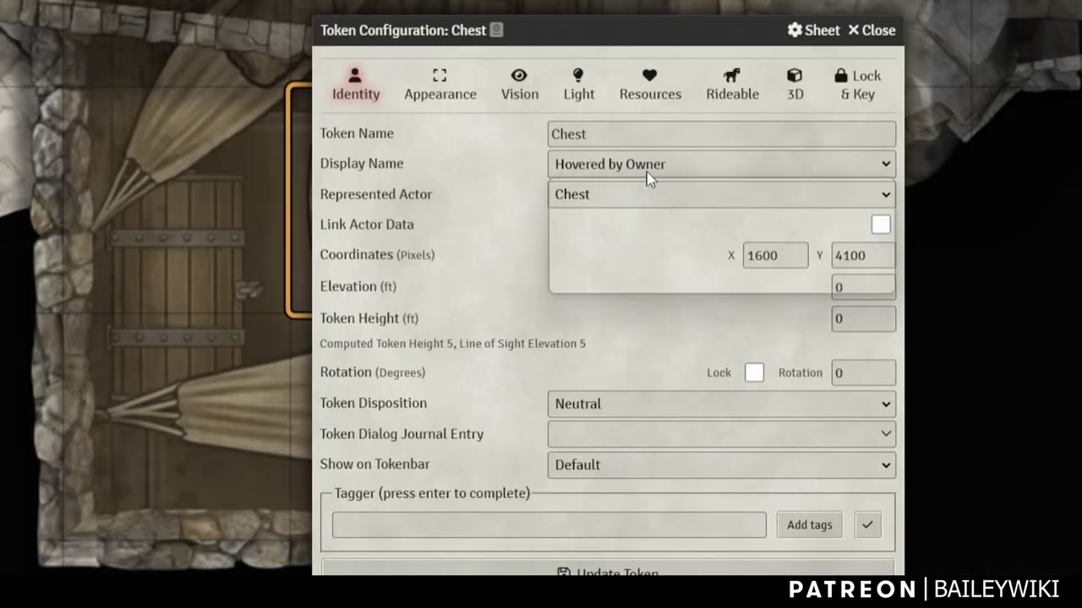
{"action": "left_click", "coordinate": [596, 276]}
{"action": "left_click", "coordinate": [613, 187]}
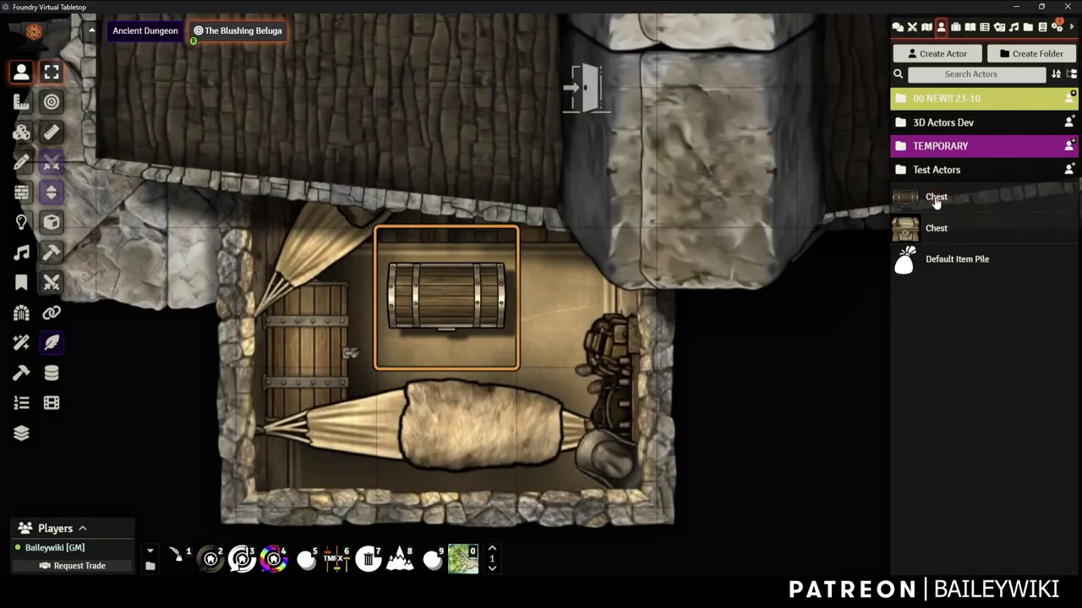
Set the Chest prototype token's Display Name to Never Displayed and update it
{"action": "left_click", "coordinate": [935, 200]}
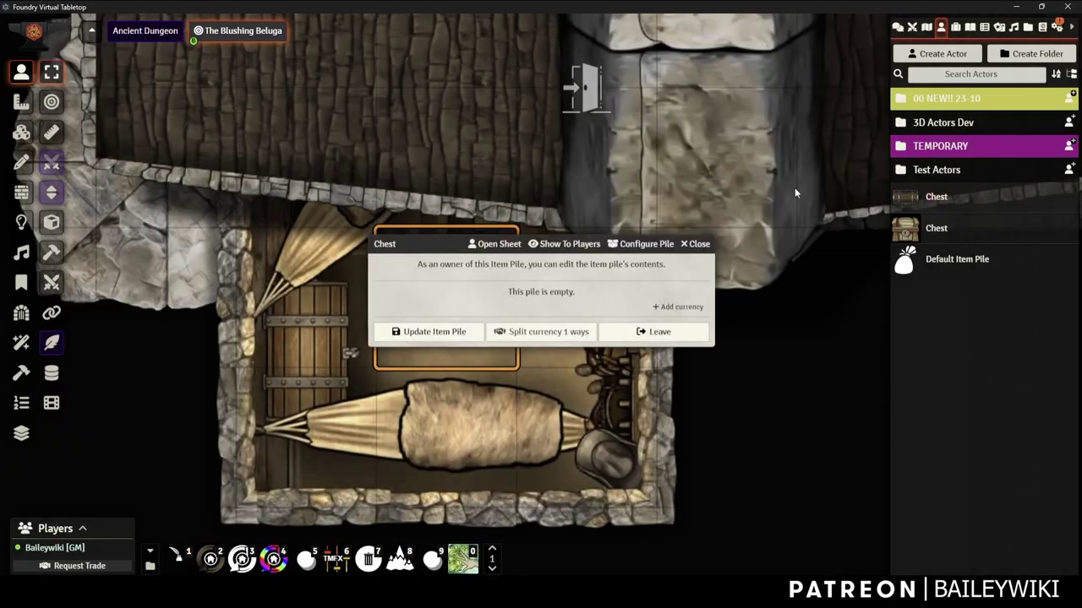
{"action": "left_click", "coordinate": [506, 245]}
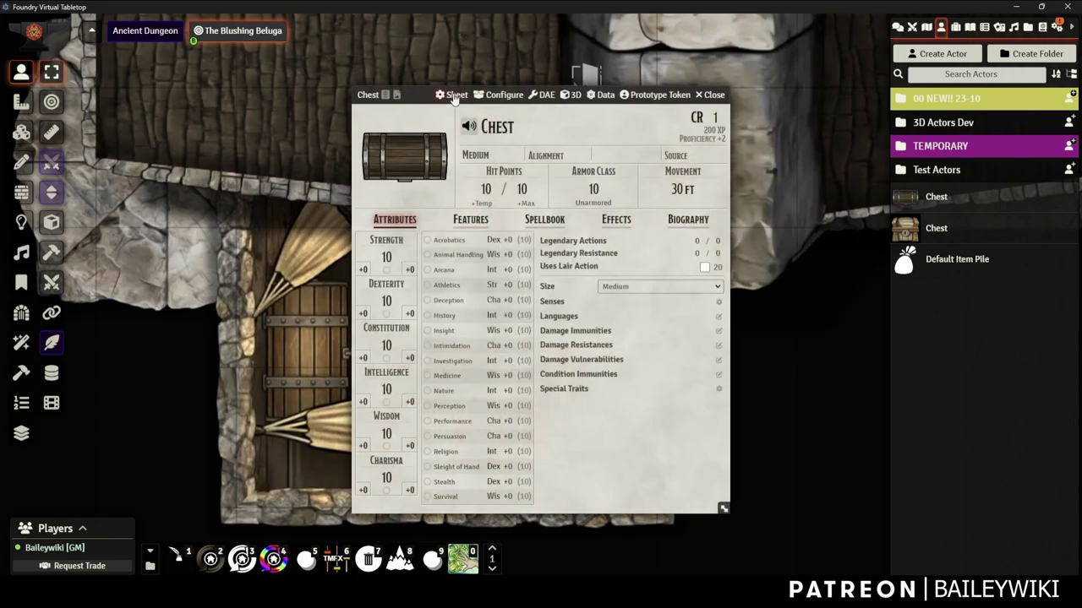
{"action": "left_click", "coordinate": [658, 95]}
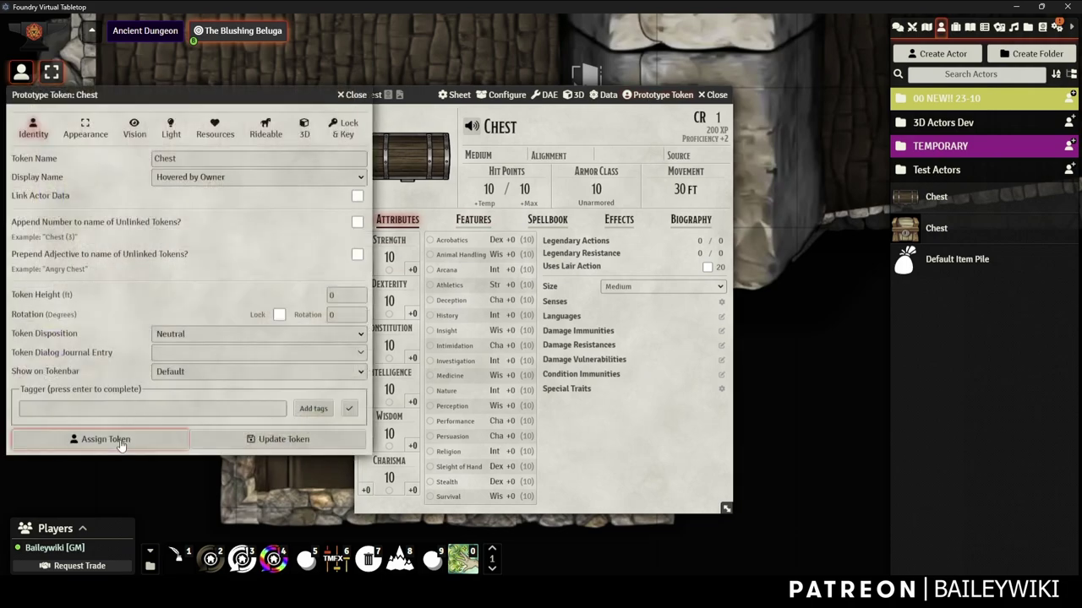
{"action": "left_click", "coordinate": [314, 154]}
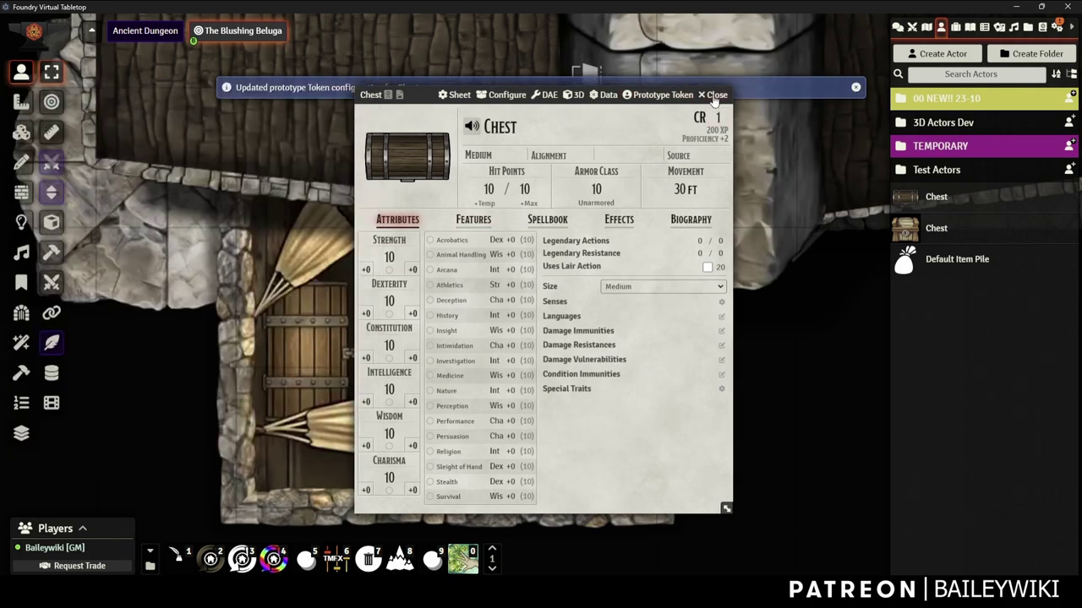
{"action": "left_click", "coordinate": [715, 95]}
{"action": "left_click", "coordinate": [698, 244]}
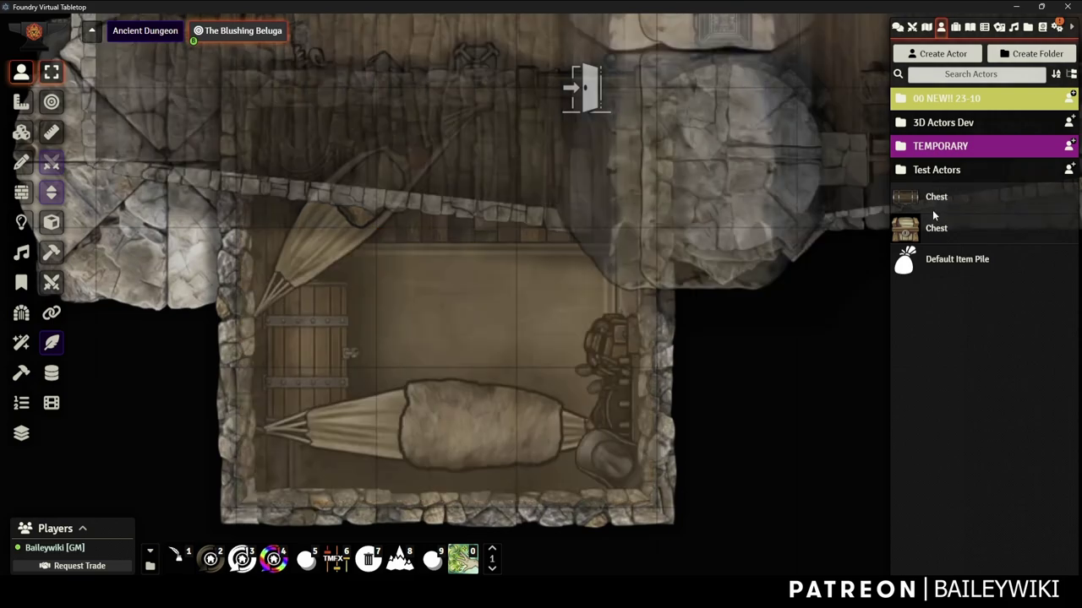
Drop a new Chest token and resize it to 0.5 by 0.5 grid spaces
{"action": "left_click_drag", "start_coordinate": [938, 196], "coordinate": [484, 335]}
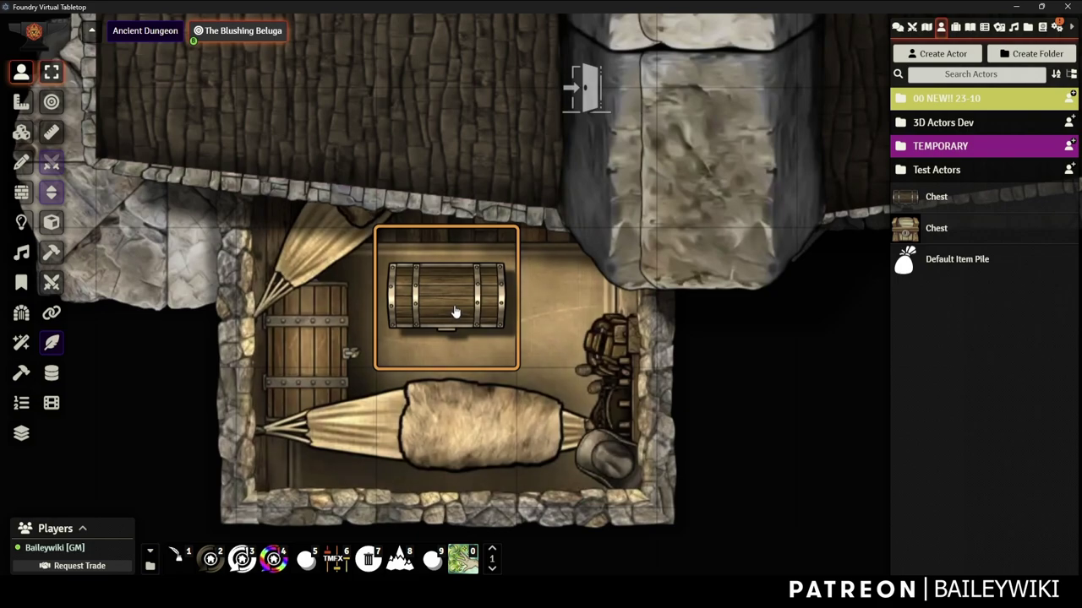
{"action": "double_click", "coordinate": [455, 313]}
{"action": "left_click", "coordinate": [468, 226]}
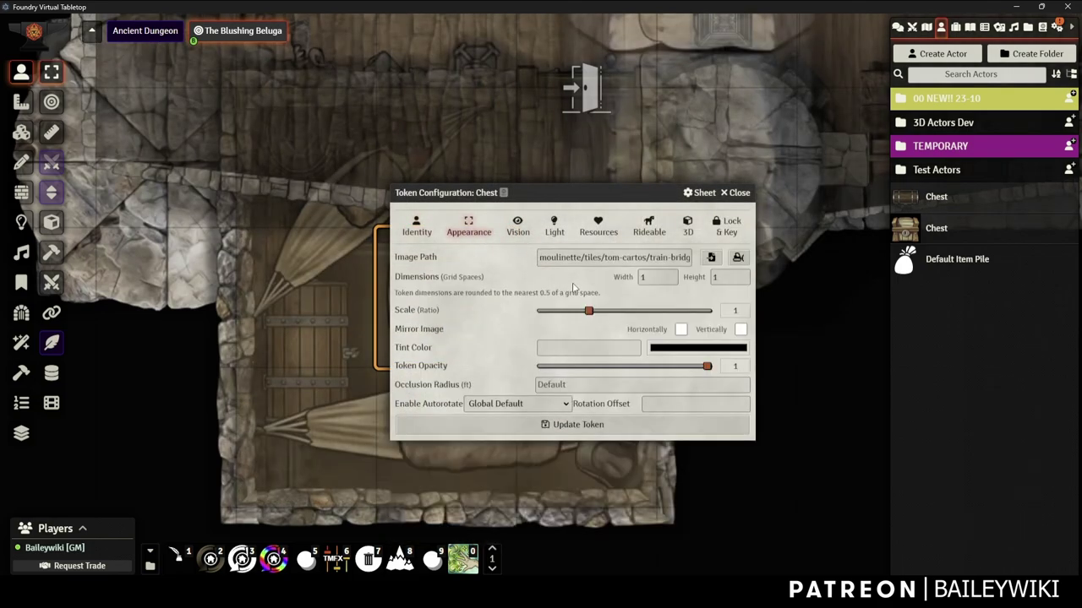
{"action": "double_click", "coordinate": [650, 275]}
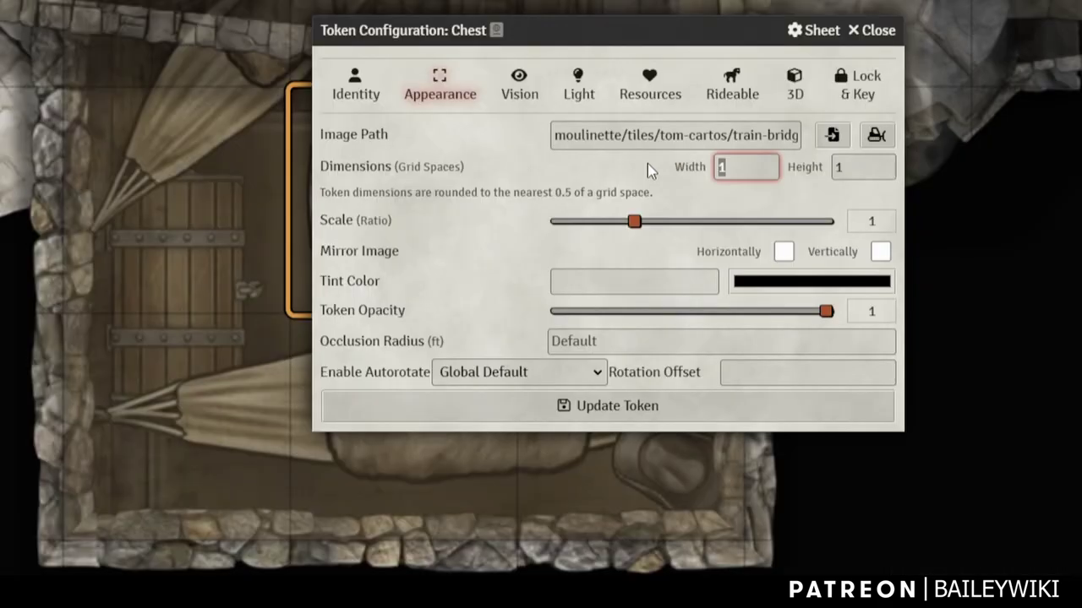
{"action": "type", "text": ".5"}
{"action": "key", "text": "Tab"}
{"action": "type", "text": "."}
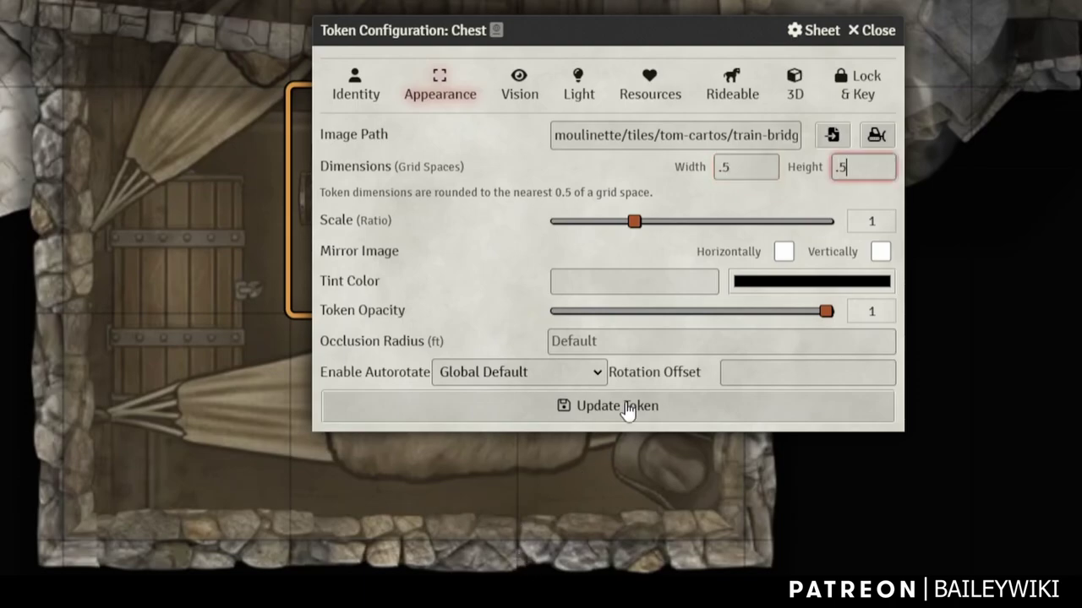
{"action": "left_click", "coordinate": [623, 407]}
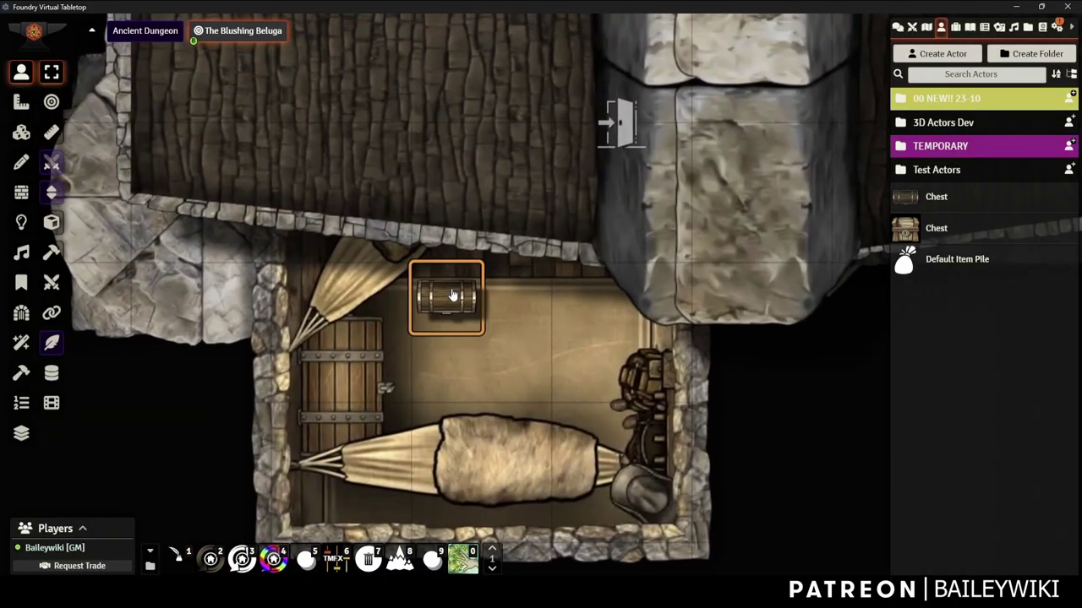
Copy-paste the half-size chest token and check its item pile window
{"action": "scroll", "coordinate": [452, 294], "scroll_direction": "down", "scroll_amount": 1}
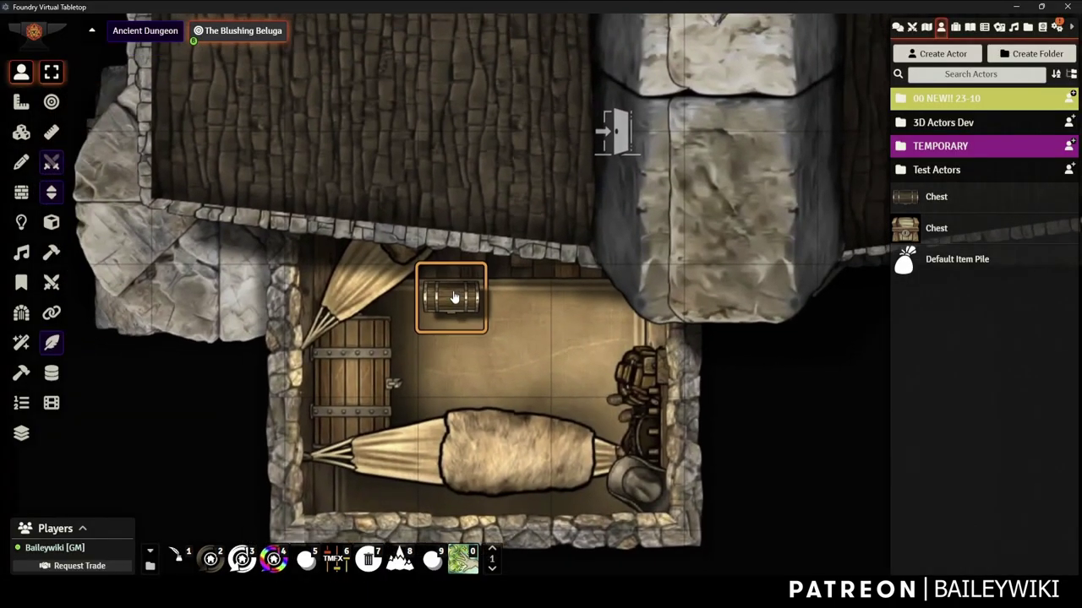
{"action": "scroll", "coordinate": [455, 298], "scroll_direction": "down", "scroll_amount": 3, "text": "ctrl"}
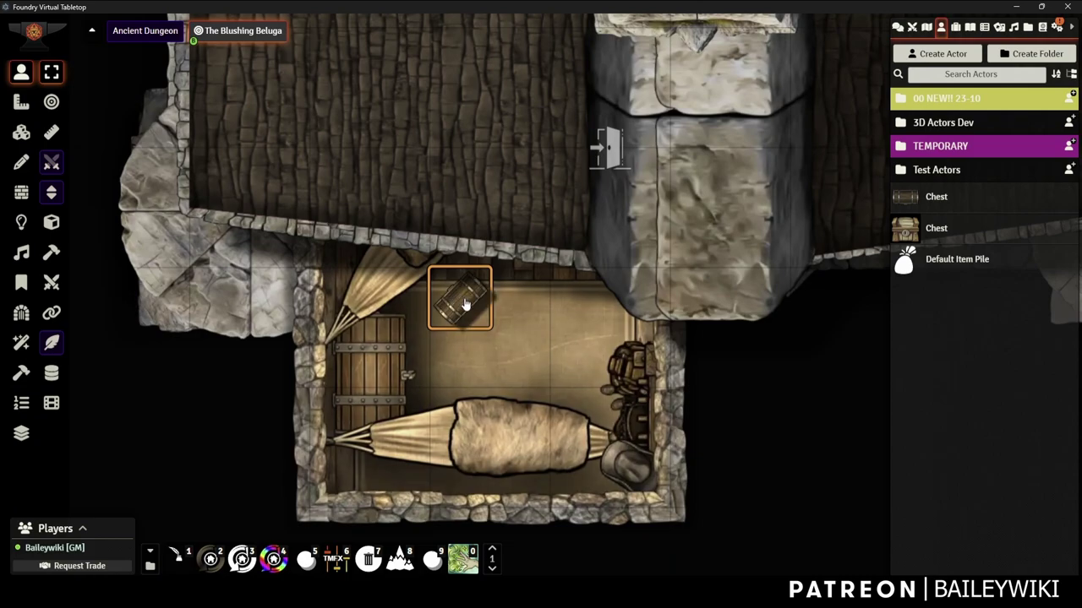
{"action": "scroll", "coordinate": [455, 298], "scroll_direction": "up", "scroll_amount": 1}
{"action": "key", "text": "ctrl+c"}
{"action": "key", "text": "ctrl+v"}
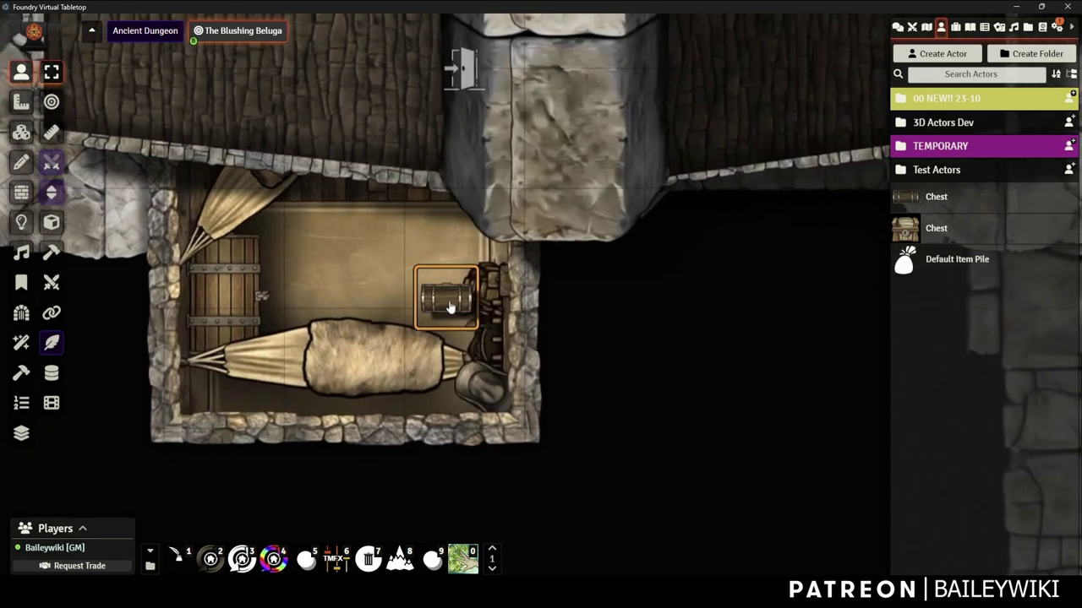
{"action": "scroll", "coordinate": [450, 307], "scroll_direction": "down", "scroll_amount": 2, "text": "ctrl"}
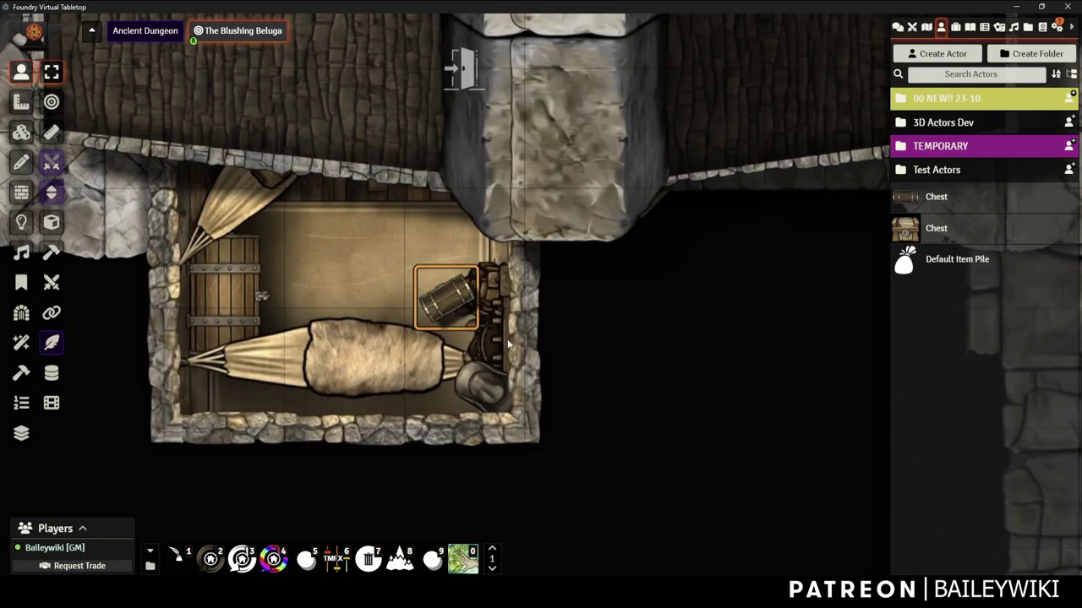
{"action": "scroll", "coordinate": [499, 317], "scroll_direction": "down", "scroll_amount": 2, "text": "ctrl"}
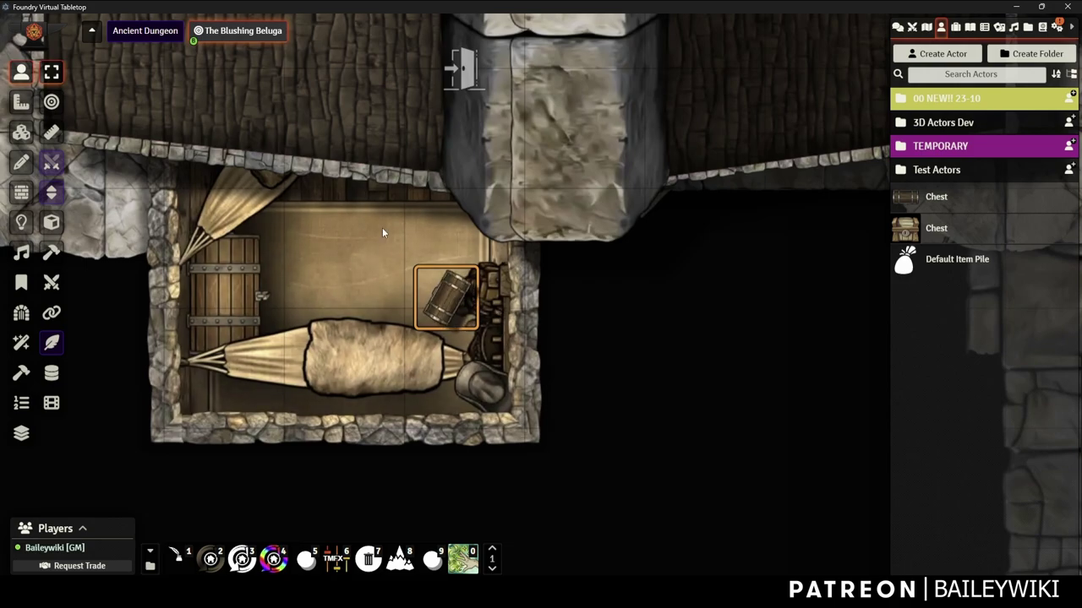
{"action": "double_click", "coordinate": [450, 308]}
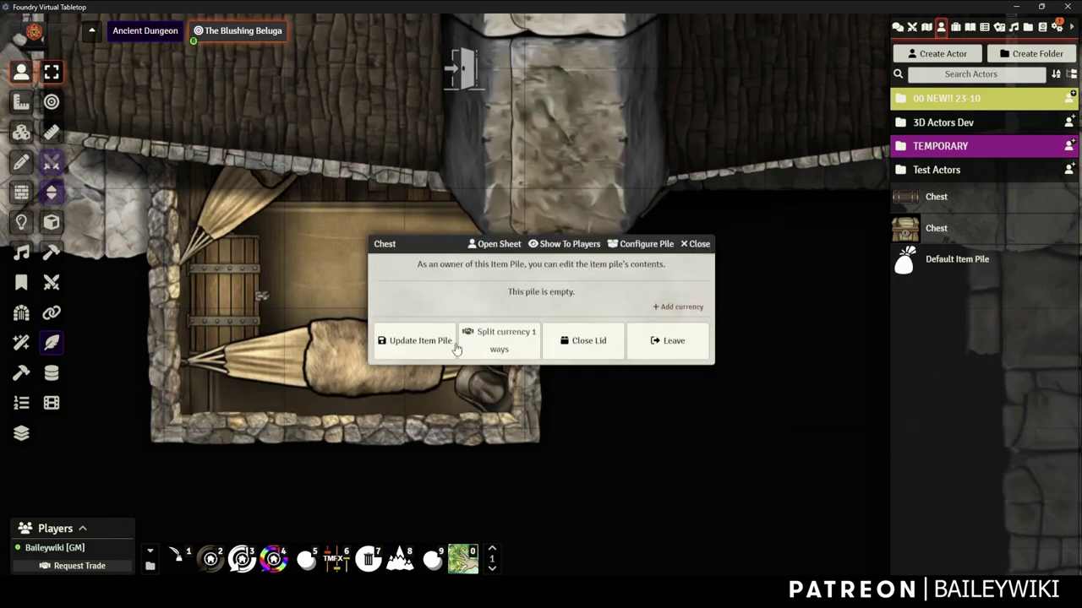
{"action": "left_click", "coordinate": [697, 244]}
Make the chest token lockable and locked, and give it a password
{"action": "right_click", "coordinate": [433, 300]}
{"action": "right_click", "coordinate": [437, 300]}
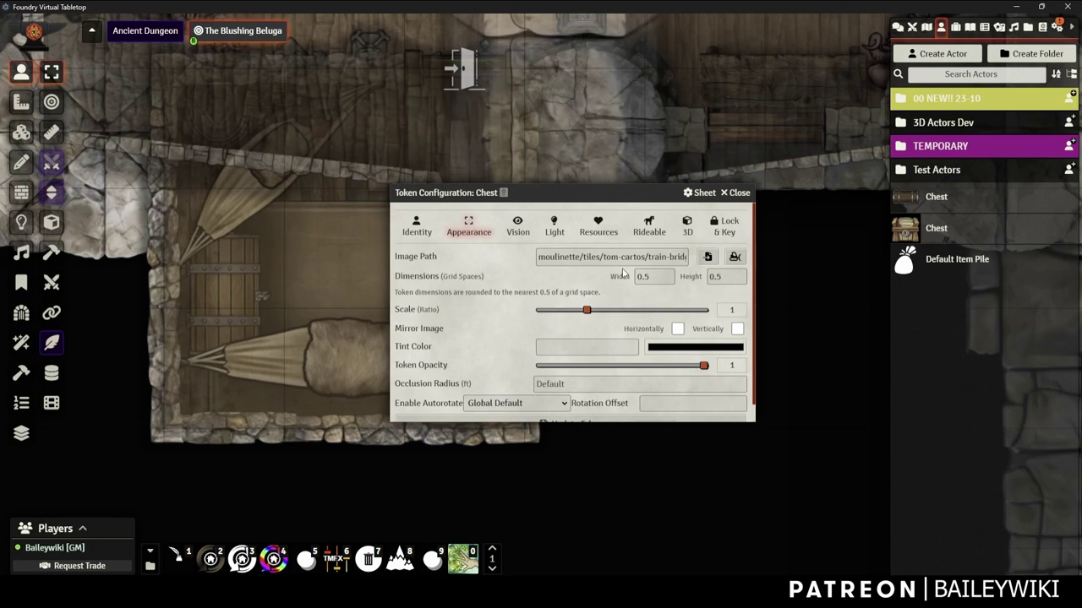
{"action": "left_click_drag", "start_coordinate": [659, 276], "coordinate": [633, 282]}
{"action": "left_click", "coordinate": [417, 226]}
{"action": "left_click", "coordinate": [718, 232]}
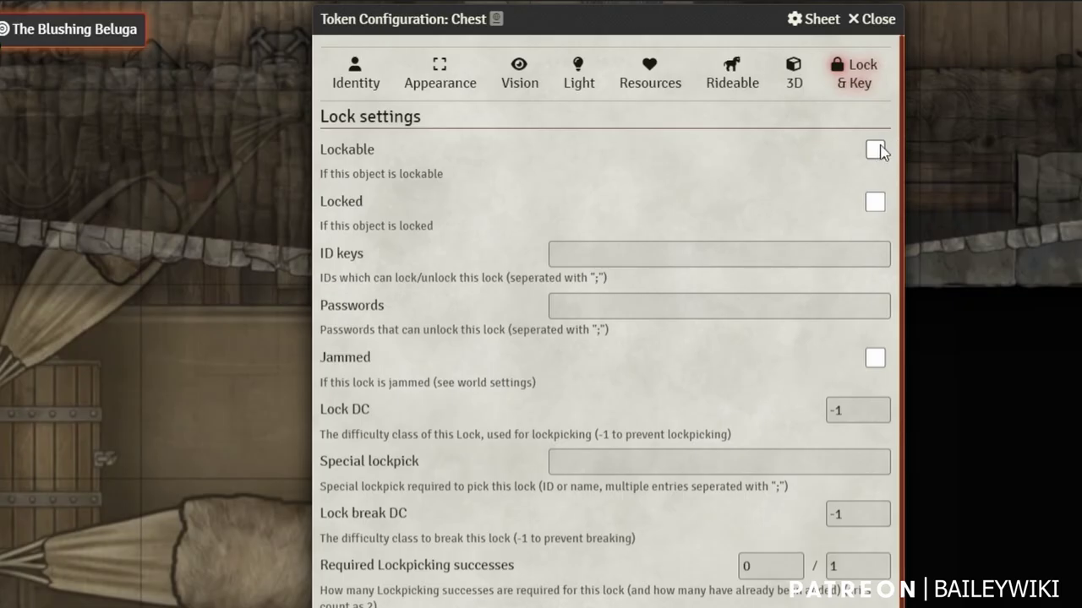
{"action": "left_click", "coordinate": [737, 106]}
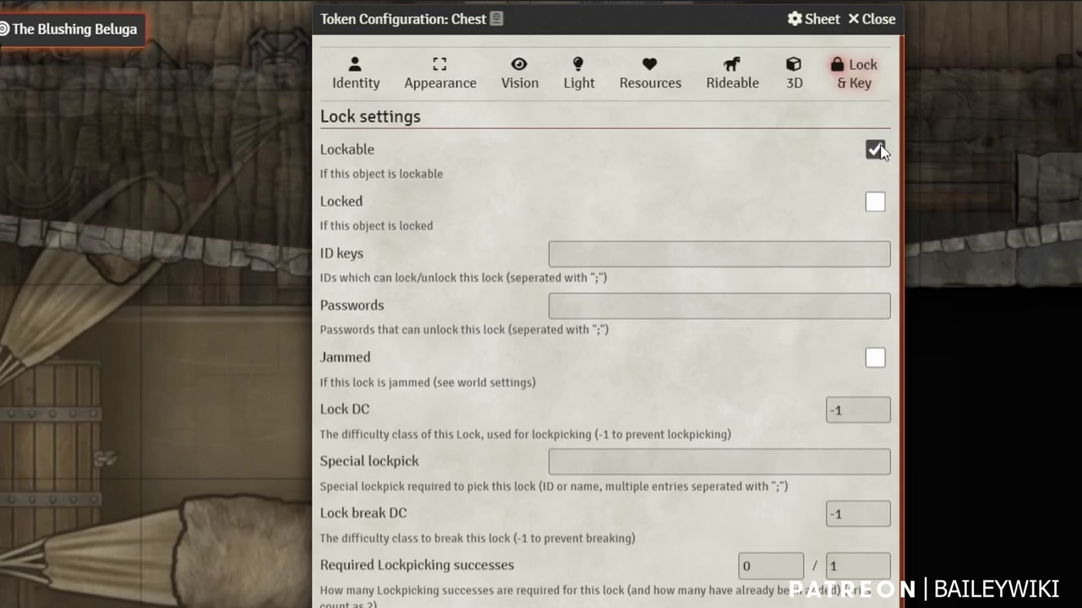
{"action": "left_click", "coordinate": [875, 203]}
{"action": "left_click", "coordinate": [616, 247]}
{"action": "left_click", "coordinate": [613, 301]}
{"action": "type", "text": "karlach"}
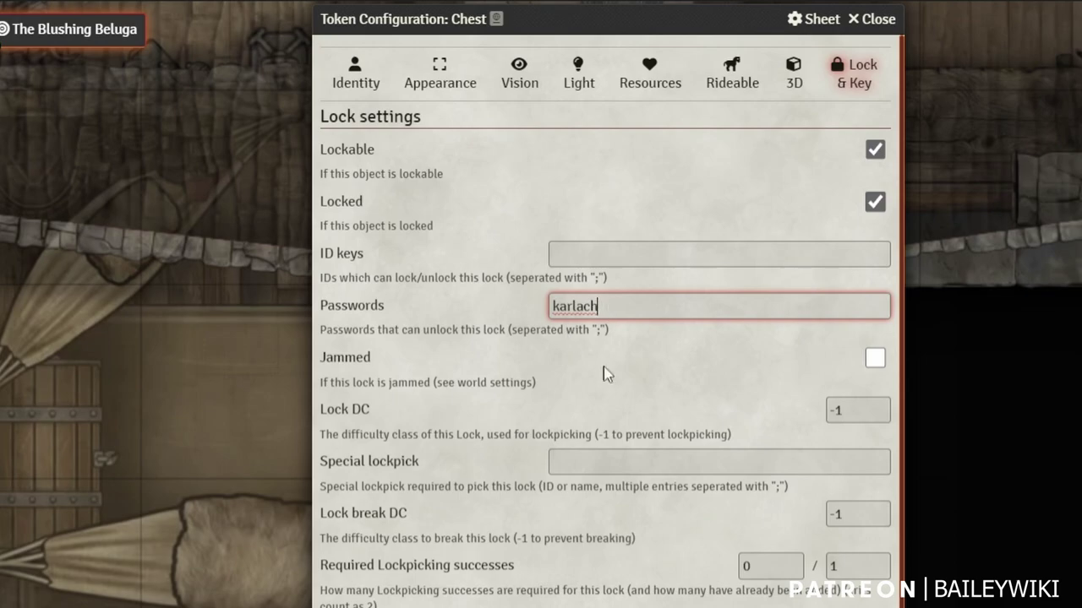
{"action": "scroll", "coordinate": [642, 532], "scroll_direction": "down", "scroll_amount": 2}
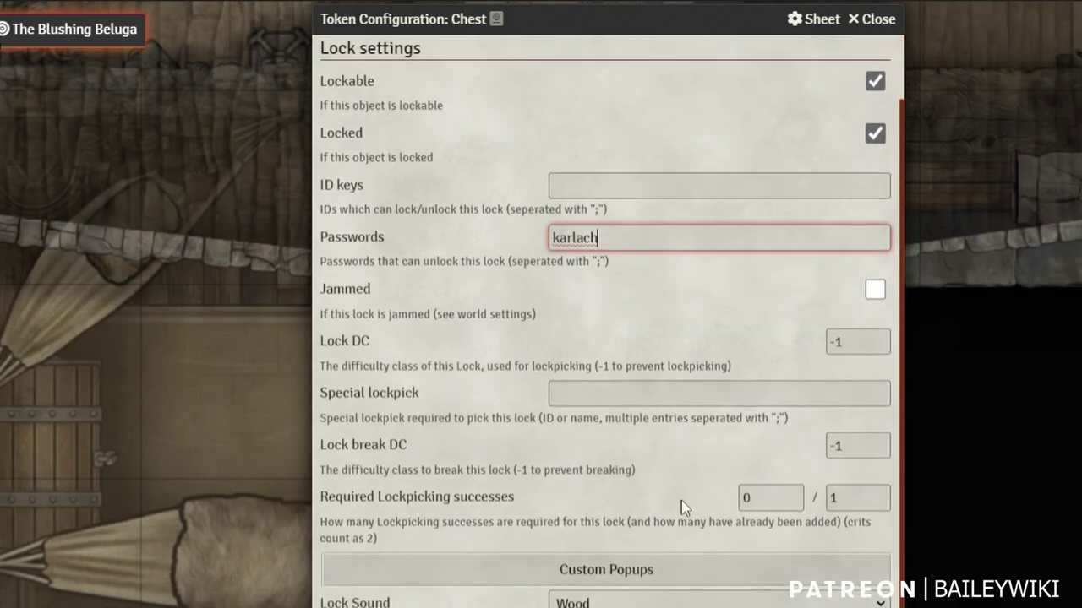
{"action": "left_click", "coordinate": [613, 391]}
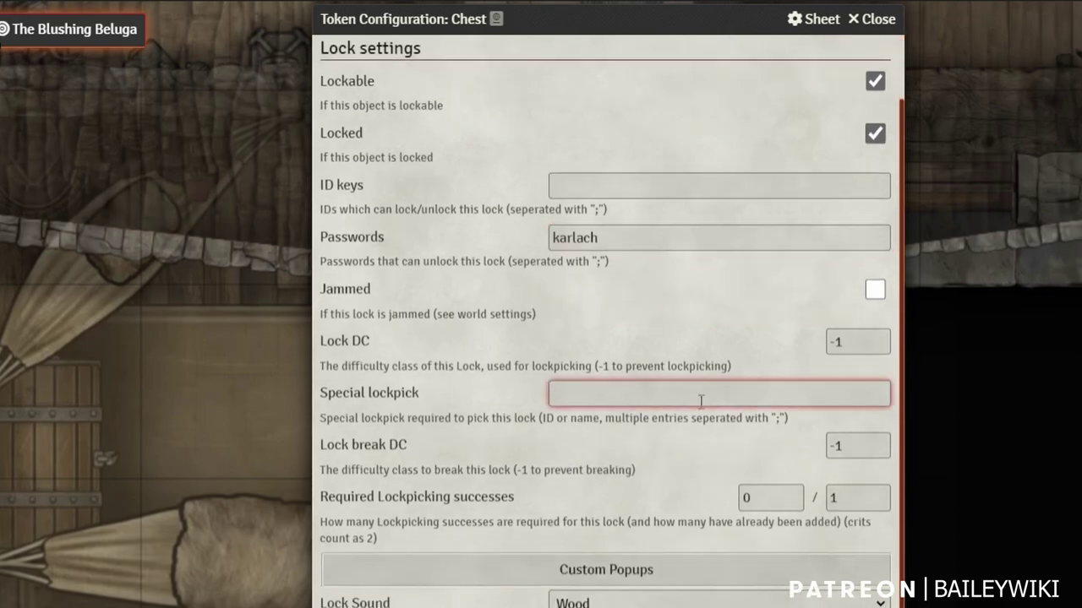
Set the custom password prompt to 'This is a hint for your password'
{"action": "left_click", "coordinate": [617, 571]}
{"action": "left_click", "coordinate": [539, 556]}
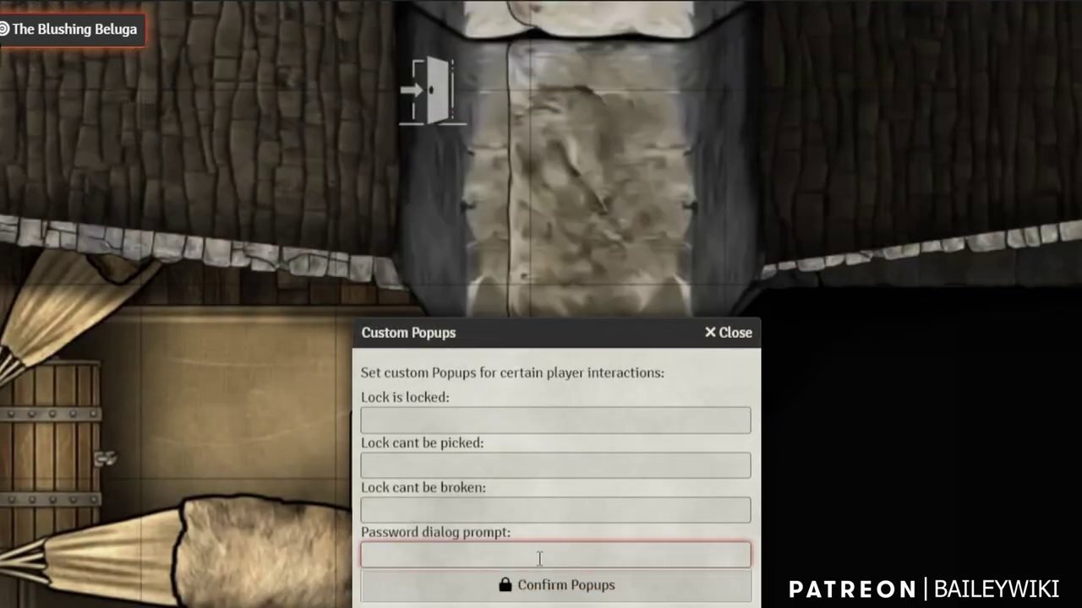
{"action": "type", "text": "This is a hint for your password"}
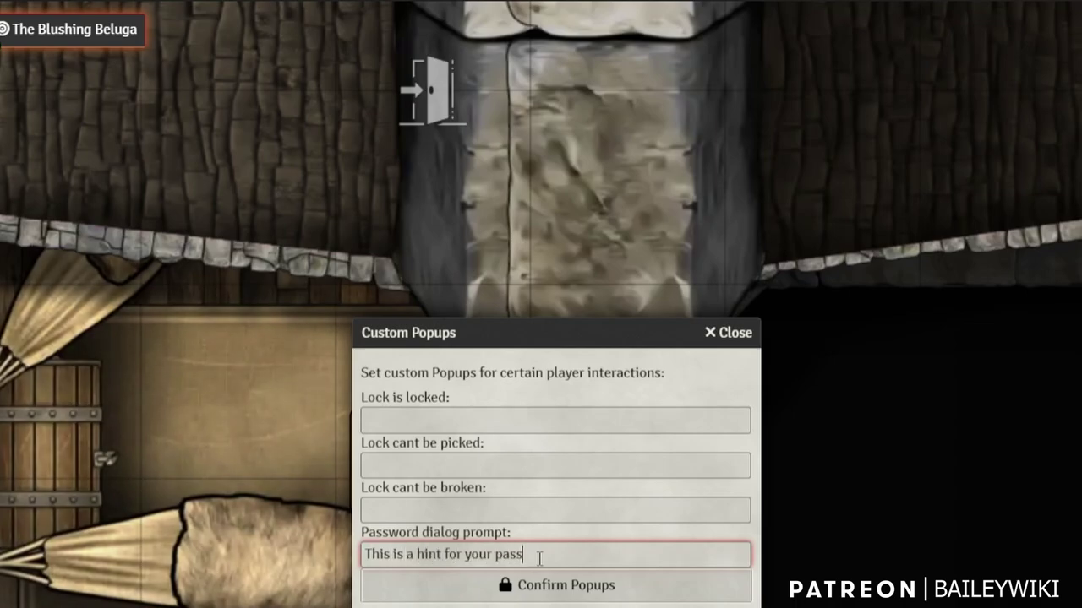
{"action": "left_click", "coordinate": [549, 589]}
Set the chest's lock sound to Metal and save the token settings
{"action": "double_click", "coordinate": [421, 465]}
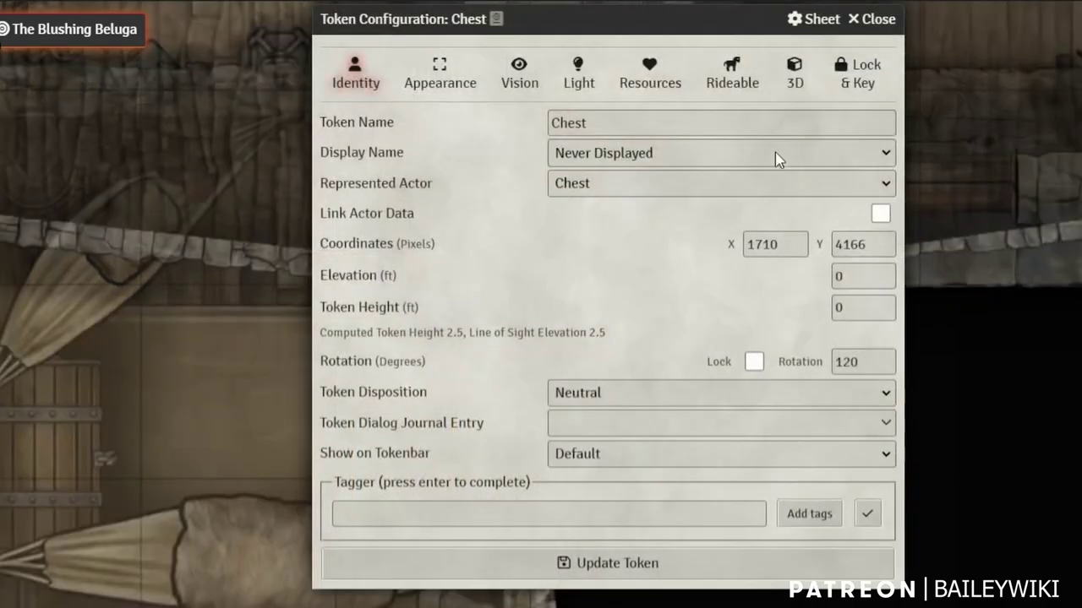
{"action": "left_click", "coordinate": [862, 83]}
{"action": "scroll", "coordinate": [541, 585], "scroll_direction": "down", "scroll_amount": 1}
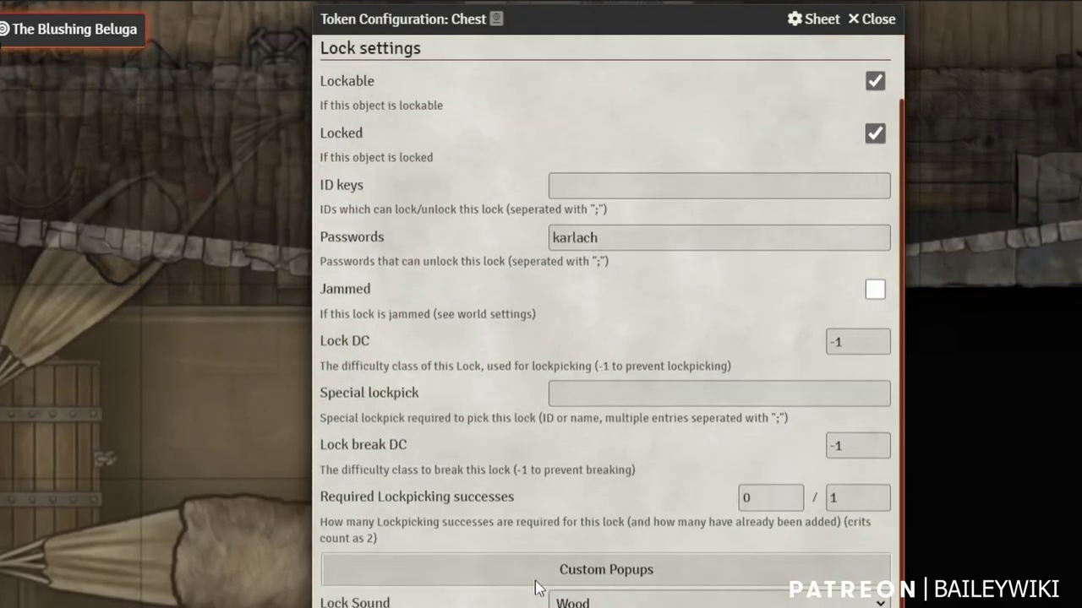
{"action": "scroll", "coordinate": [620, 295], "scroll_direction": "down", "scroll_amount": 4}
{"action": "left_click", "coordinate": [620, 293]}
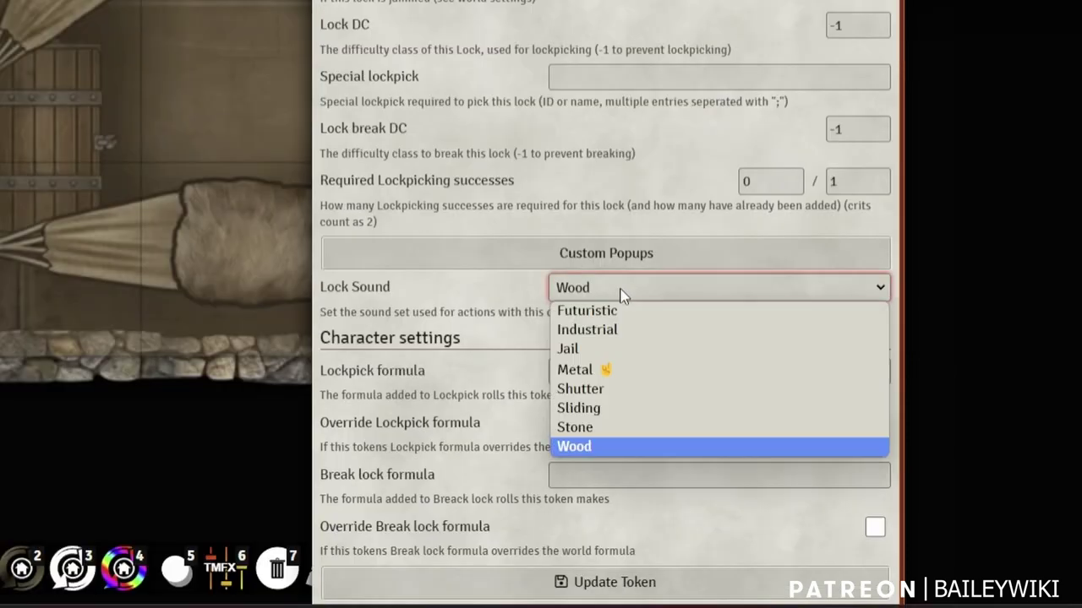
{"action": "left_click", "coordinate": [575, 372]}
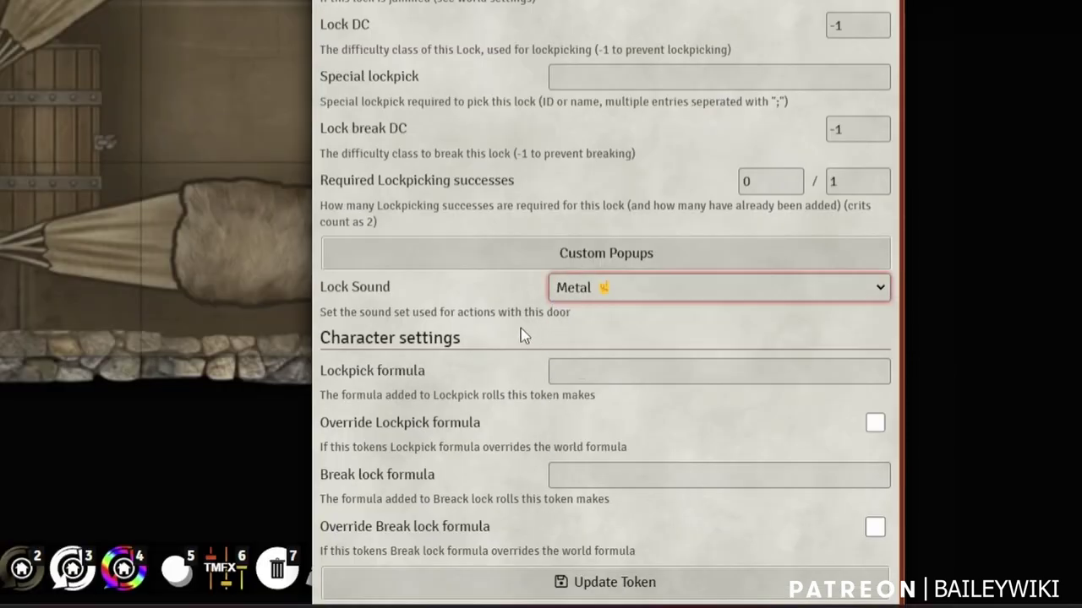
{"action": "left_click", "coordinate": [583, 368]}
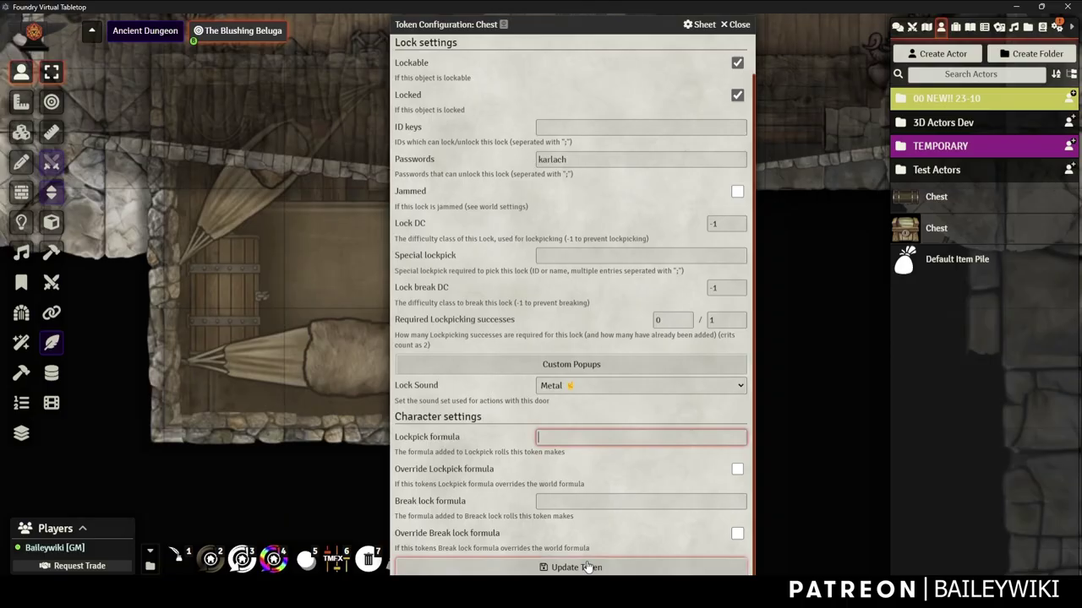
{"action": "left_click", "coordinate": [590, 567]}
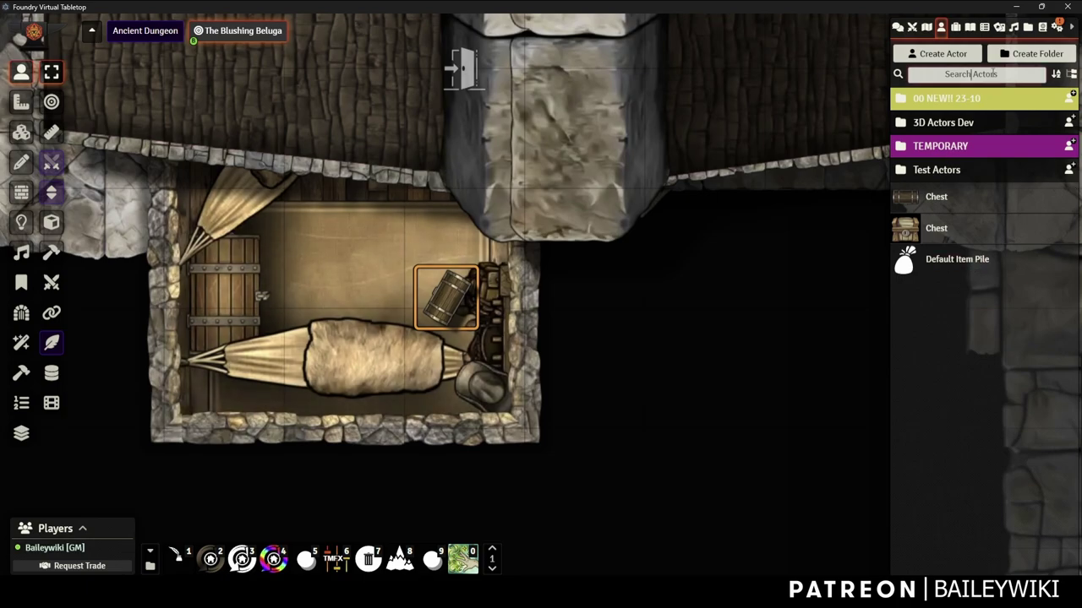
Drag one Infernal Iron from the Items sidebar into the chest pile
{"action": "left_click", "coordinate": [955, 27]}
{"action": "double_click", "coordinate": [442, 303]}
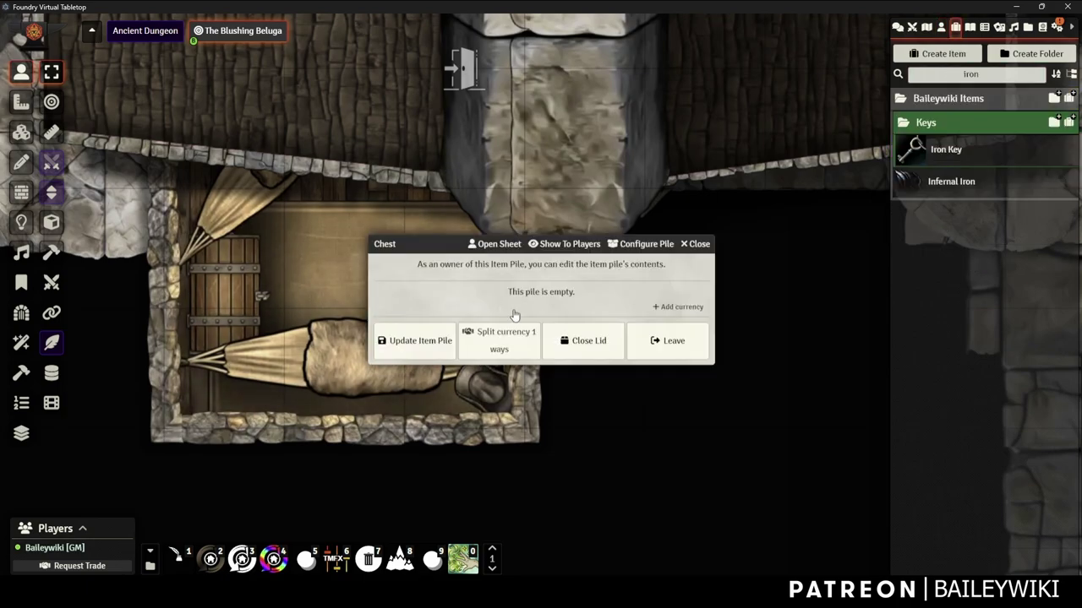
{"action": "left_click_drag", "start_coordinate": [944, 176], "coordinate": [483, 306]}
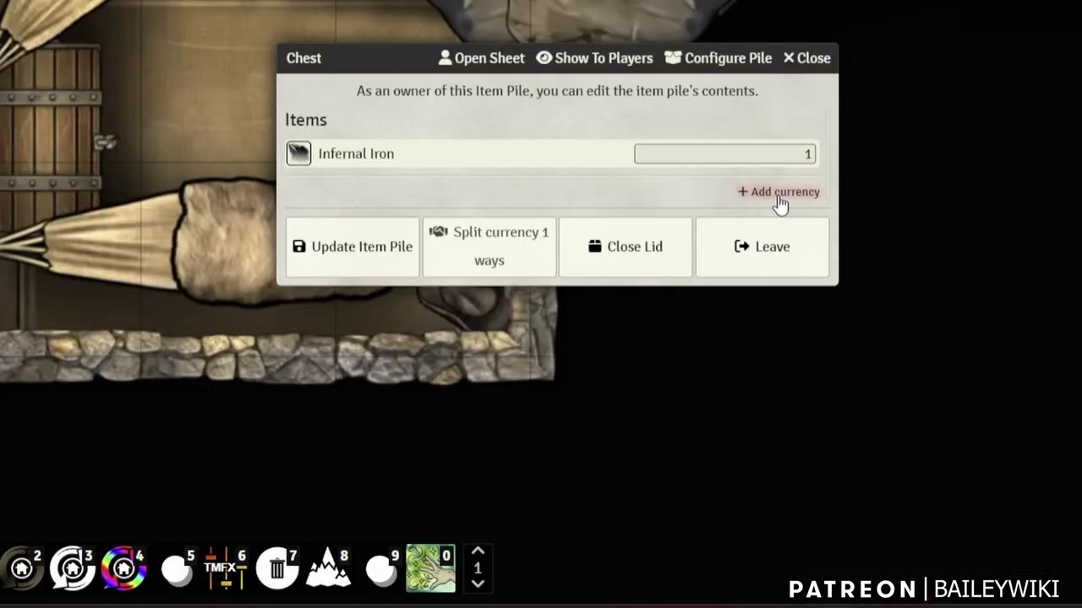
Add 150 Gold to the chest's currency and move its window aside
{"action": "left_click", "coordinate": [779, 194]}
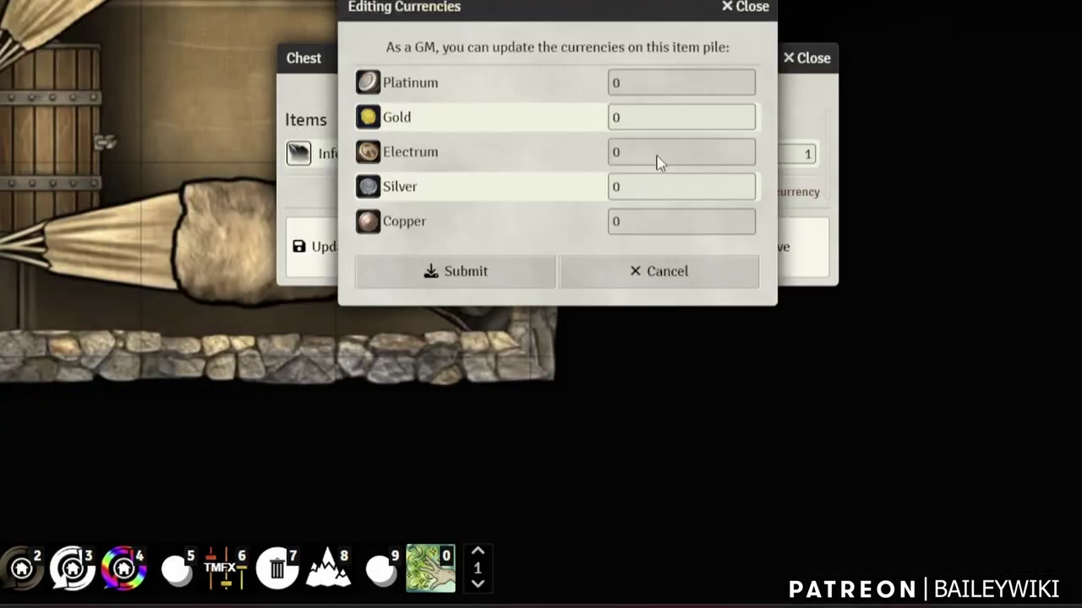
{"action": "left_click", "coordinate": [647, 117]}
{"action": "type", "text": "150"}
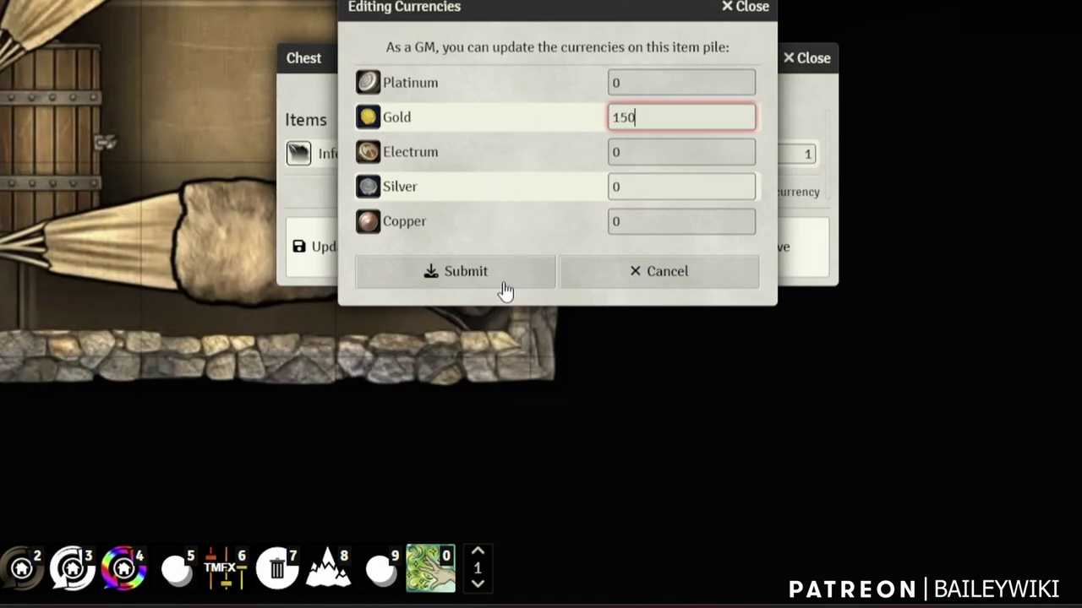
{"action": "left_click", "coordinate": [524, 281]}
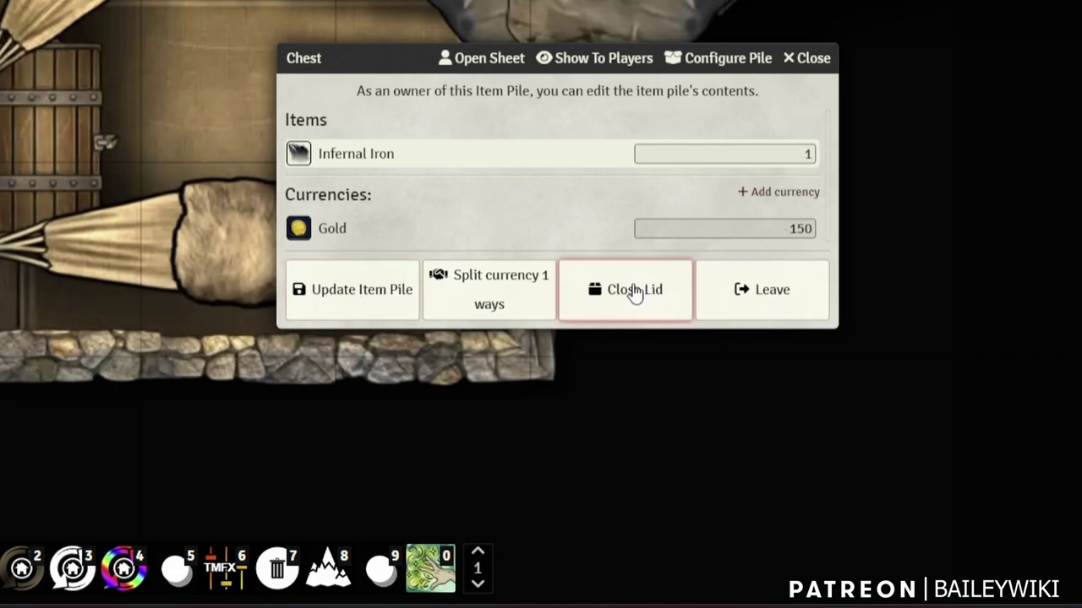
{"action": "left_click_drag", "start_coordinate": [374, 56], "coordinate": [0, 0]}
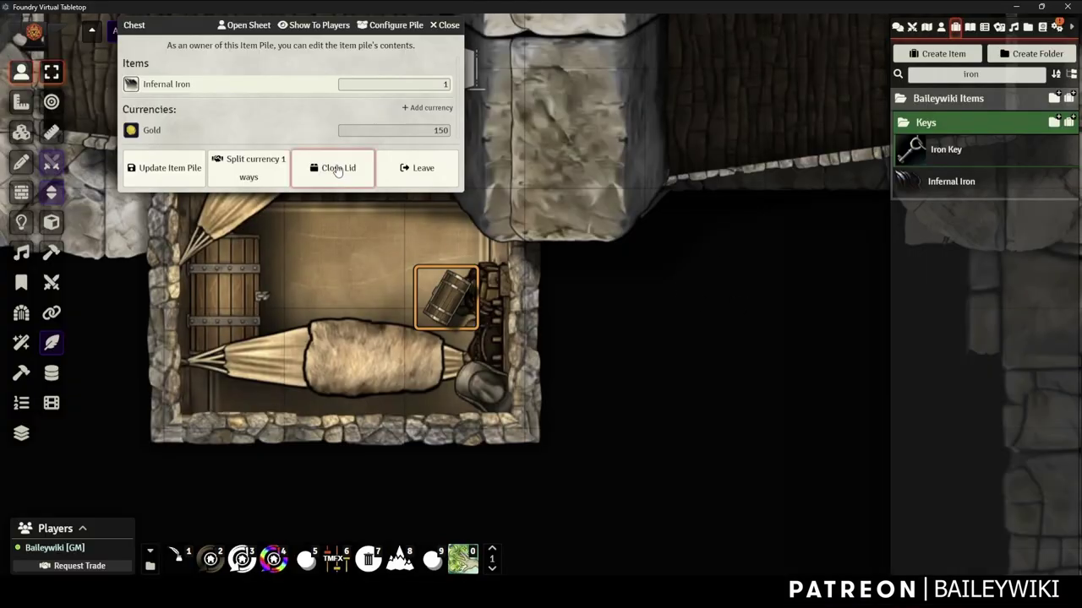
Close the chest lid and move the skeleton token two squares left
{"action": "left_click", "coordinate": [336, 169]}
{"action": "scroll", "coordinate": [640, 169], "scroll_direction": "down", "scroll_amount": 3}
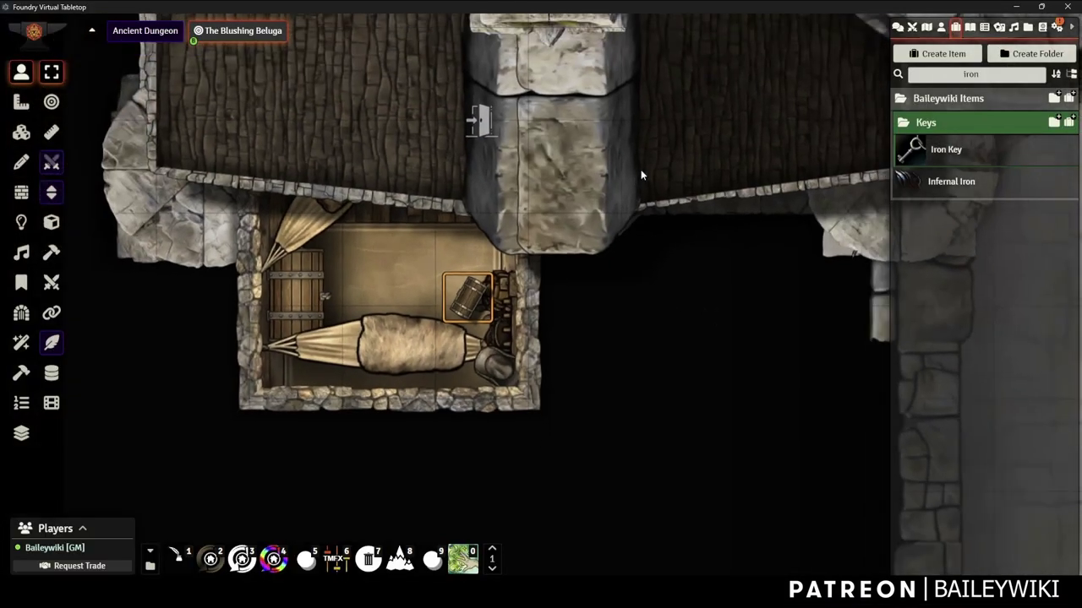
{"action": "left_click", "coordinate": [21, 132]}
{"action": "left_click", "coordinate": [21, 73]}
{"action": "scroll", "coordinate": [256, 274], "scroll_direction": "up", "scroll_amount": 4}
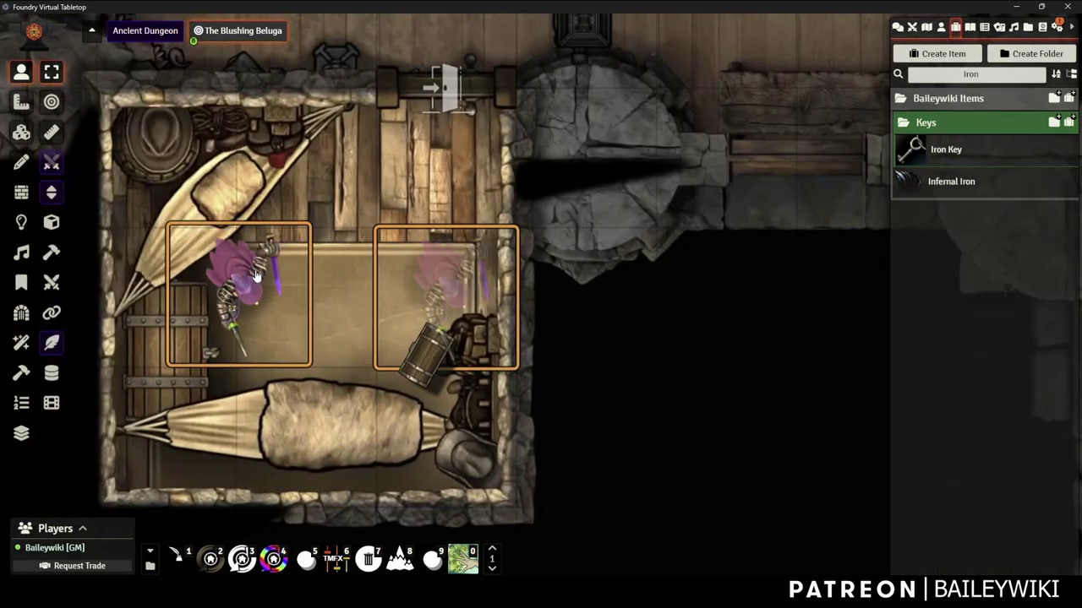
{"action": "left_click_drag", "start_coordinate": [256, 275], "coordinate": [321, 275]}
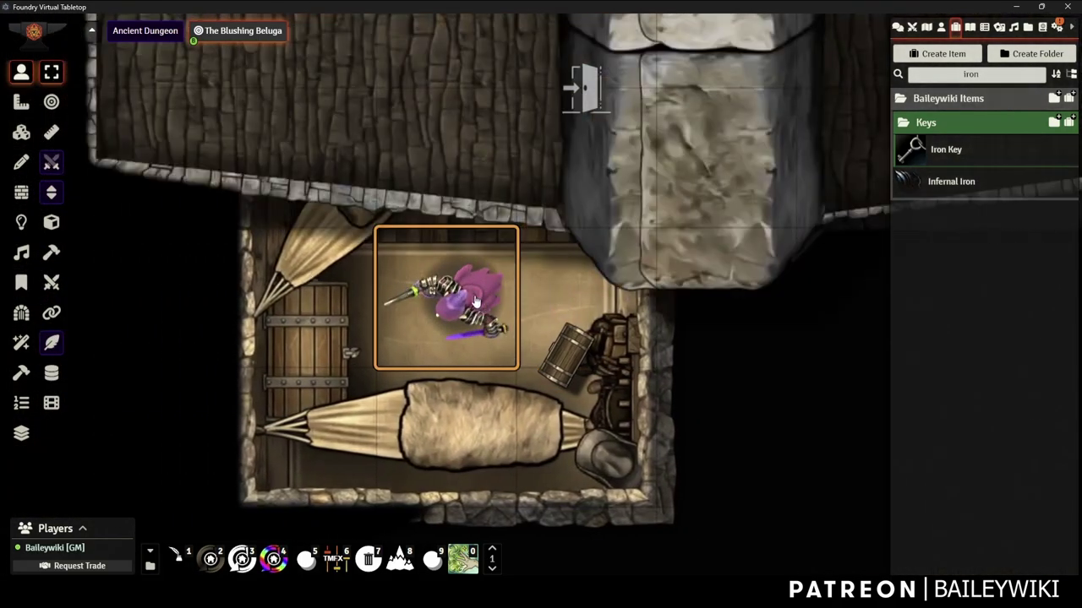
Check the chest token's configuration, then close it
{"action": "right_click", "coordinate": [561, 351]}
{"action": "right_click", "coordinate": [560, 352]}
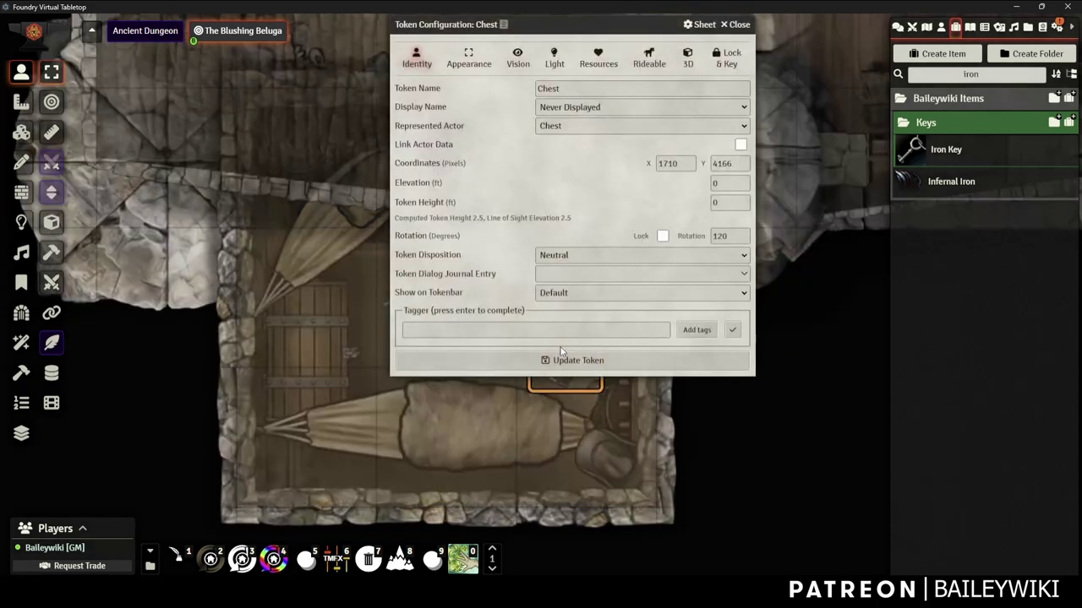
{"action": "left_click", "coordinate": [735, 24]}
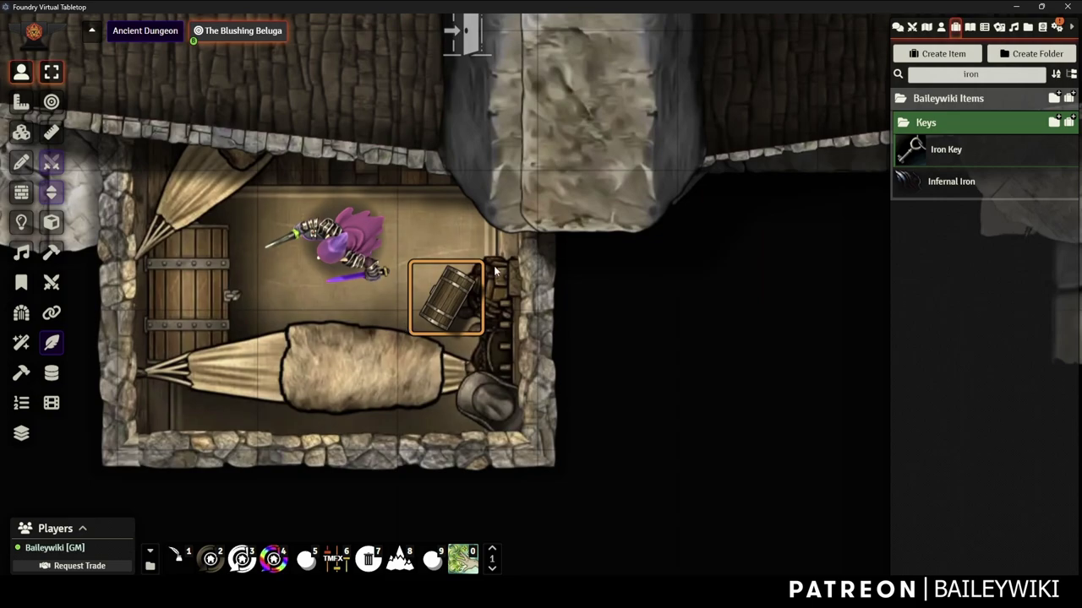
Copy the internet invitation link from Game Settings' Invitation Links
{"action": "left_click", "coordinate": [1056, 26]}
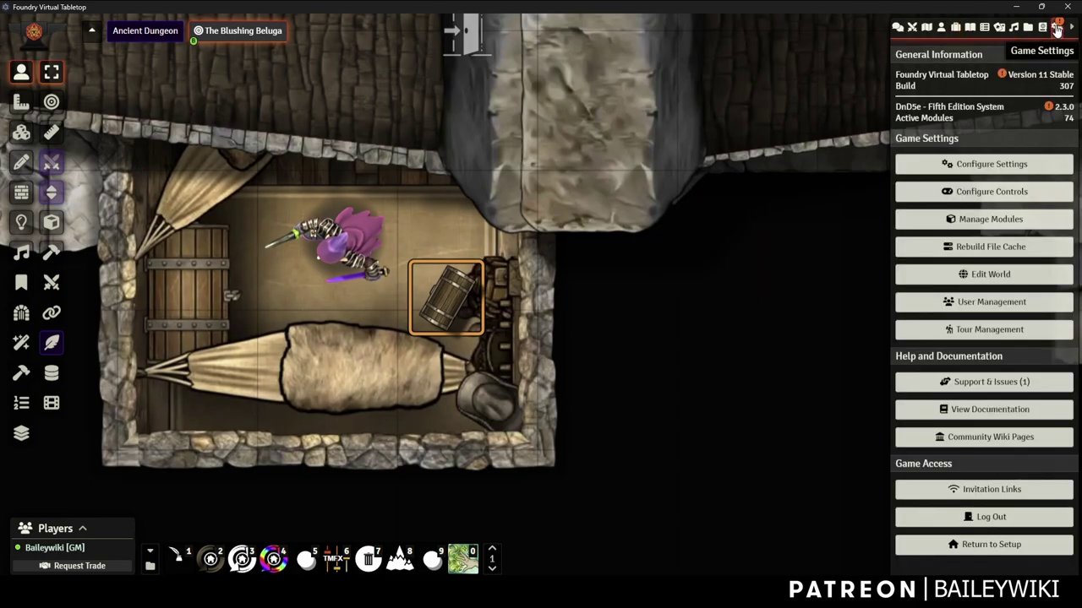
{"action": "left_click", "coordinate": [994, 497]}
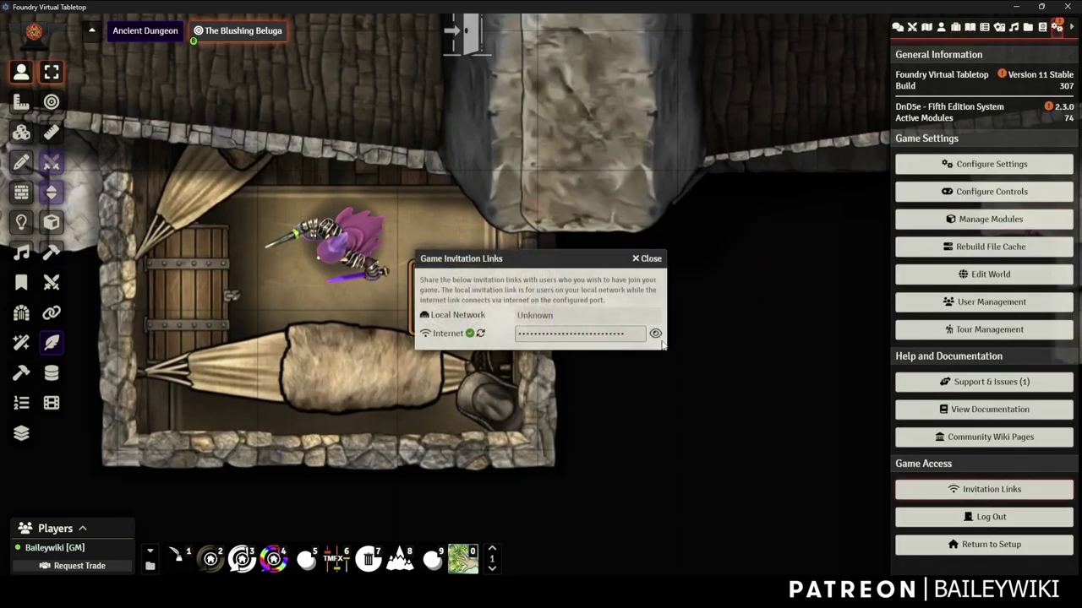
{"action": "left_click", "coordinate": [567, 335]}
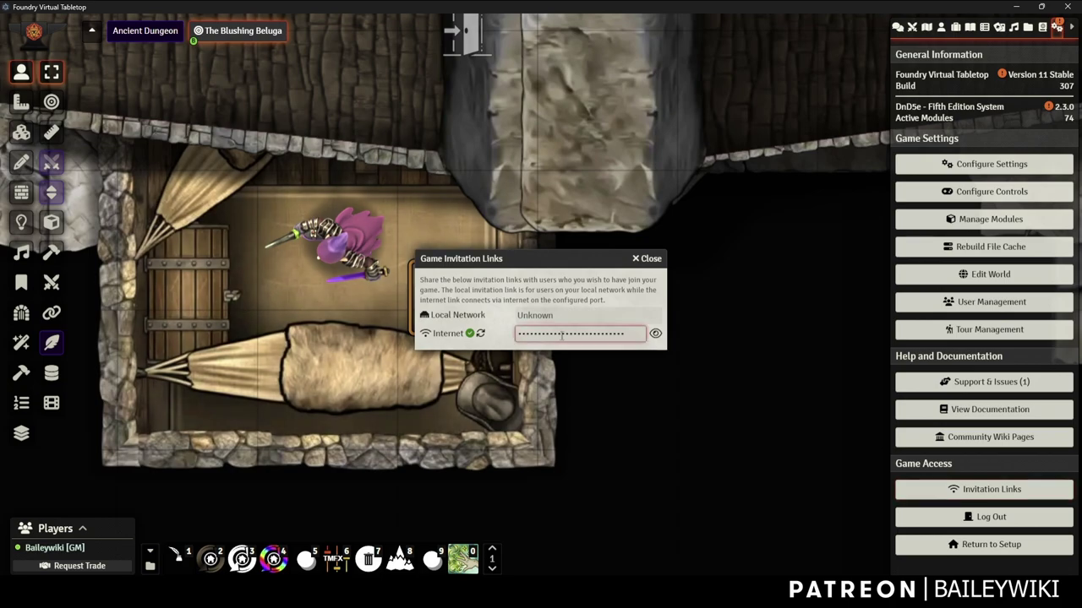
{"action": "left_click", "coordinate": [647, 258]}
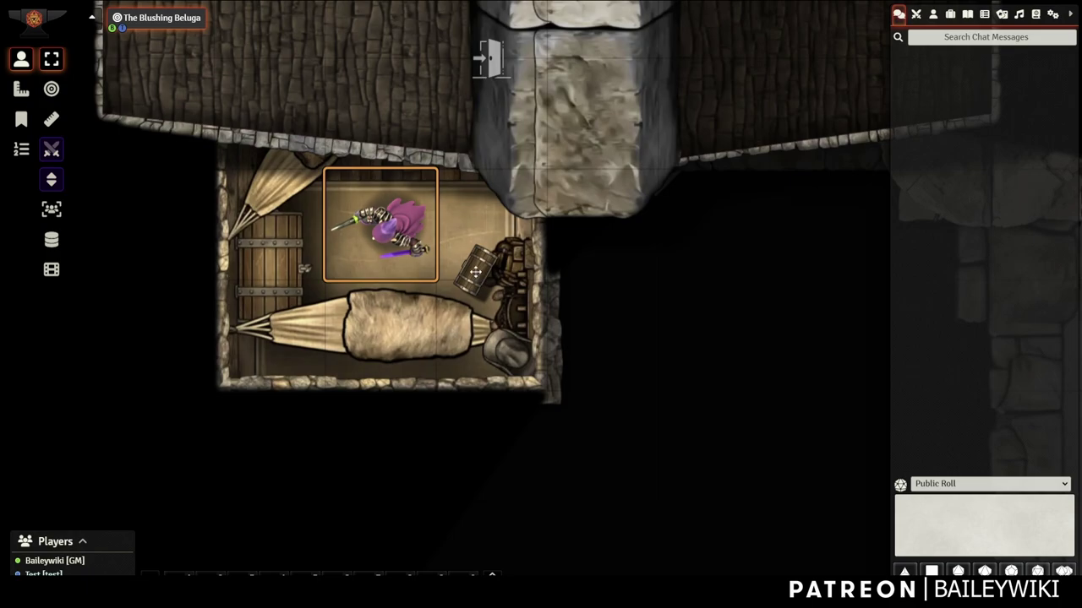
As the player, enter the chest's password in its hint prompt and confirm
{"action": "left_click", "coordinate": [479, 279]}
{"action": "left_click", "coordinate": [490, 310]}
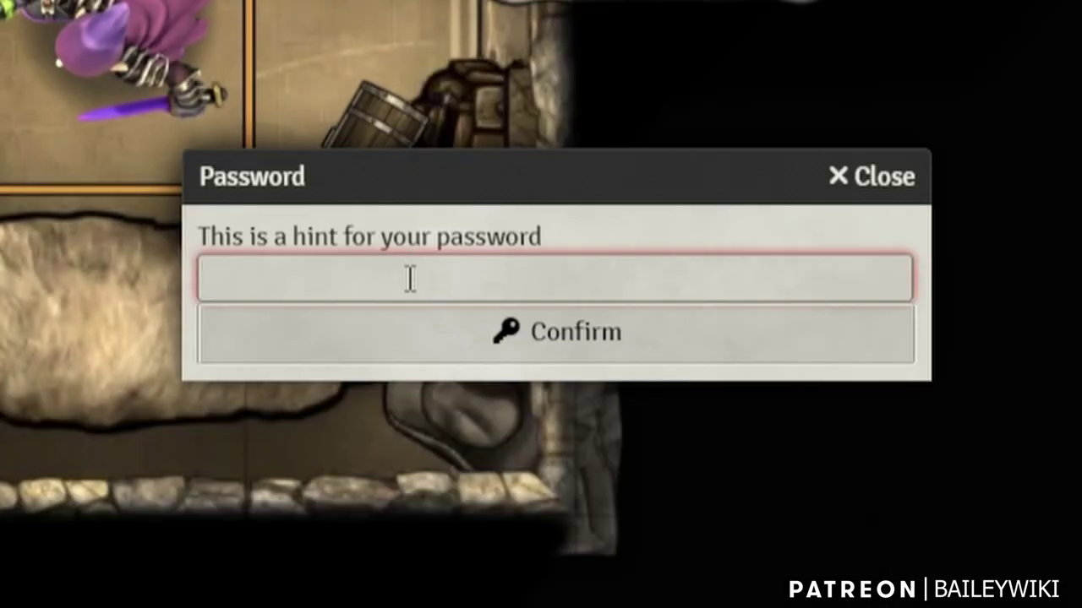
{"action": "type", "text": "karlach"}
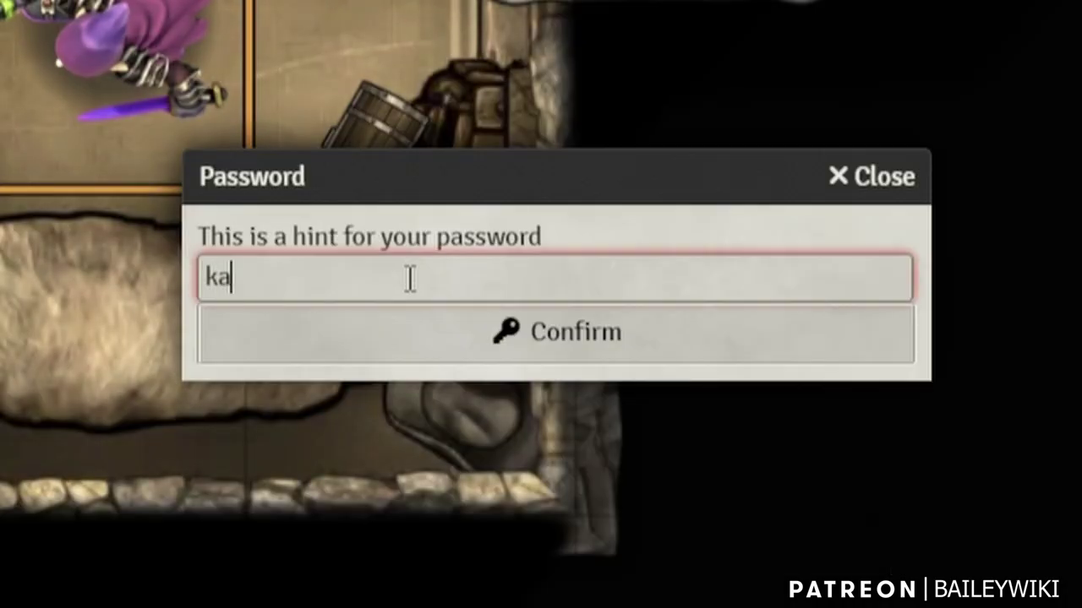
{"action": "left_click", "coordinate": [490, 342]}
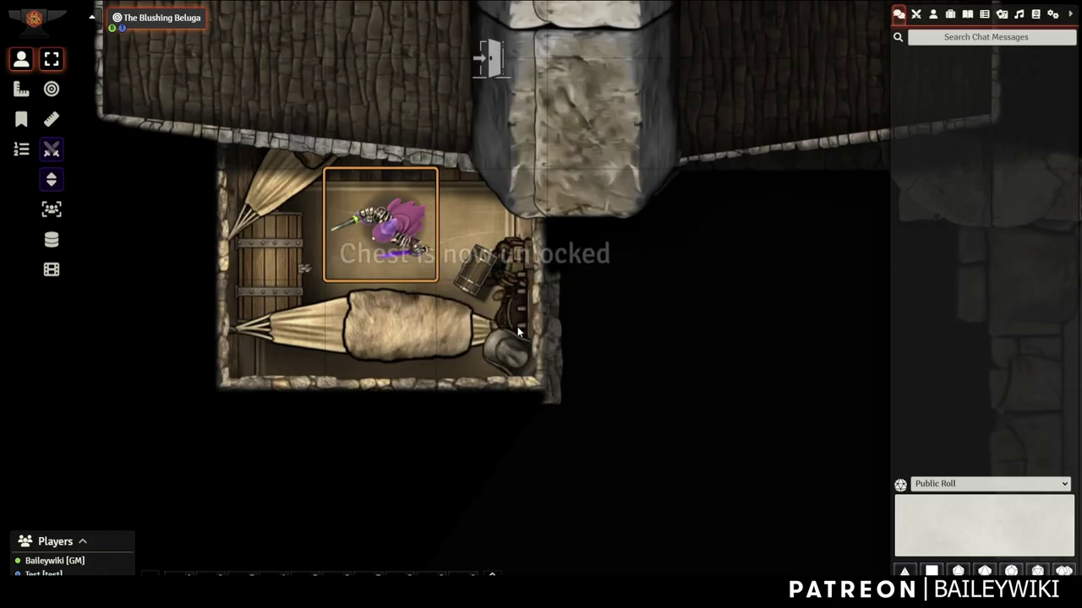
Open the chest pile holding Infernal Iron and 150 Gold, then shut its lid
{"action": "double_click", "coordinate": [478, 281]}
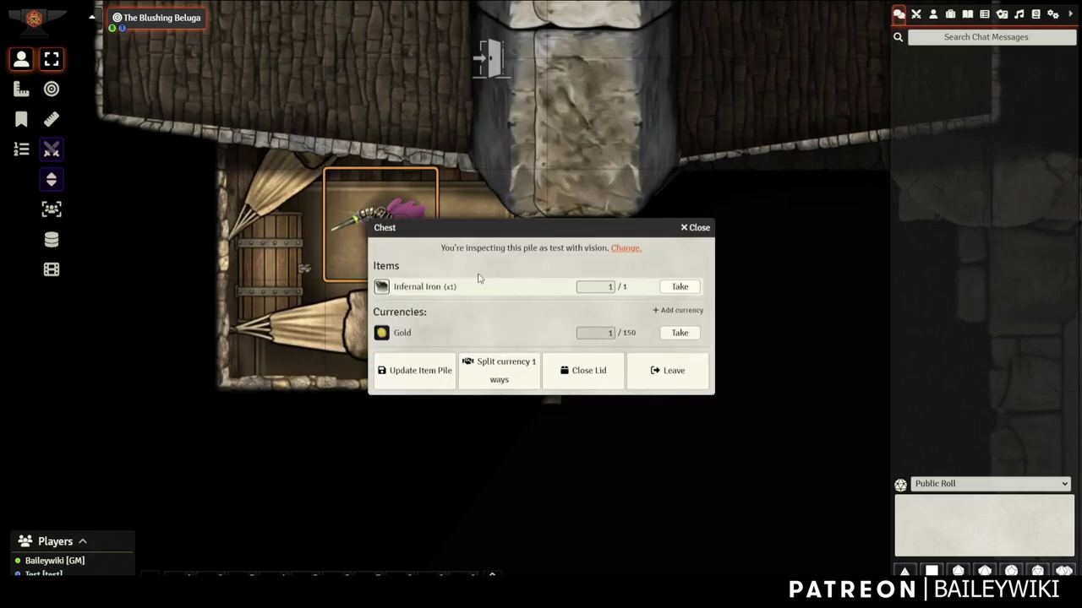
{"action": "left_click_drag", "start_coordinate": [488, 218], "coordinate": [489, 158]}
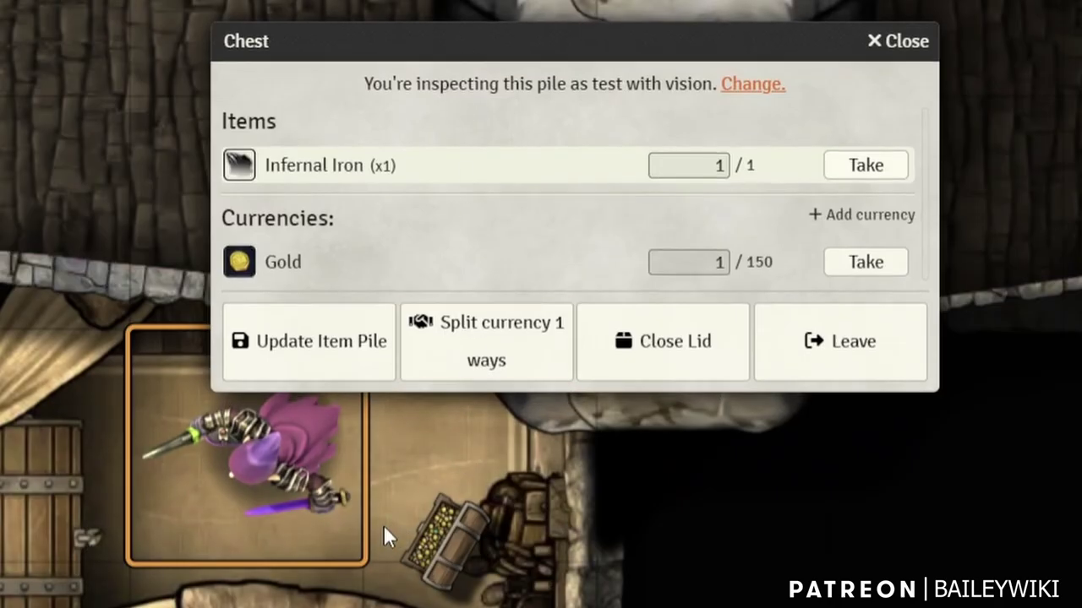
{"action": "scroll", "coordinate": [381, 526], "scroll_direction": "up", "scroll_amount": 3}
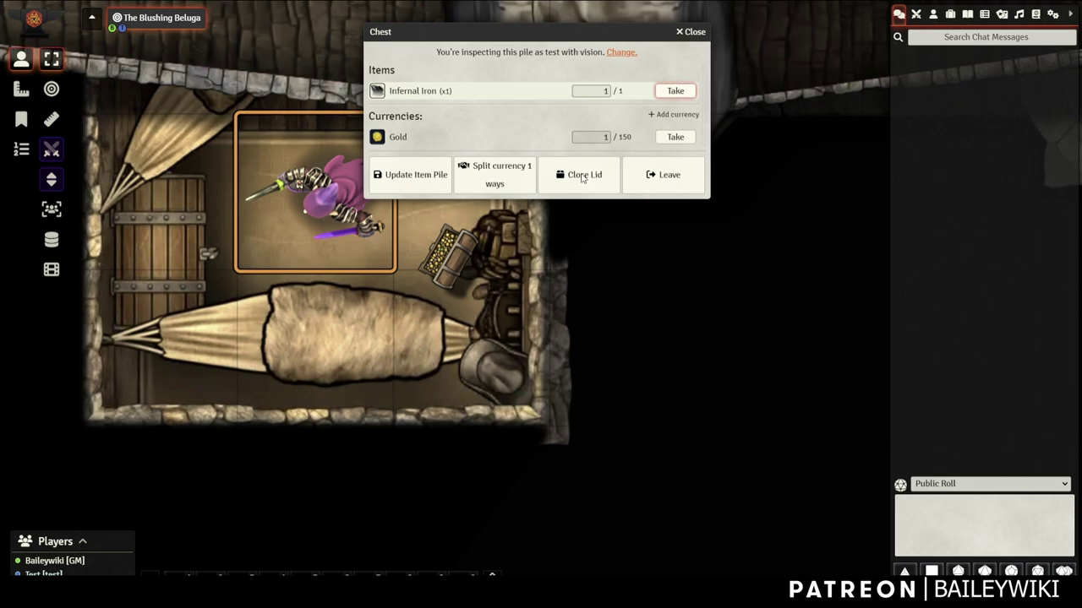
{"action": "left_click", "coordinate": [581, 177]}
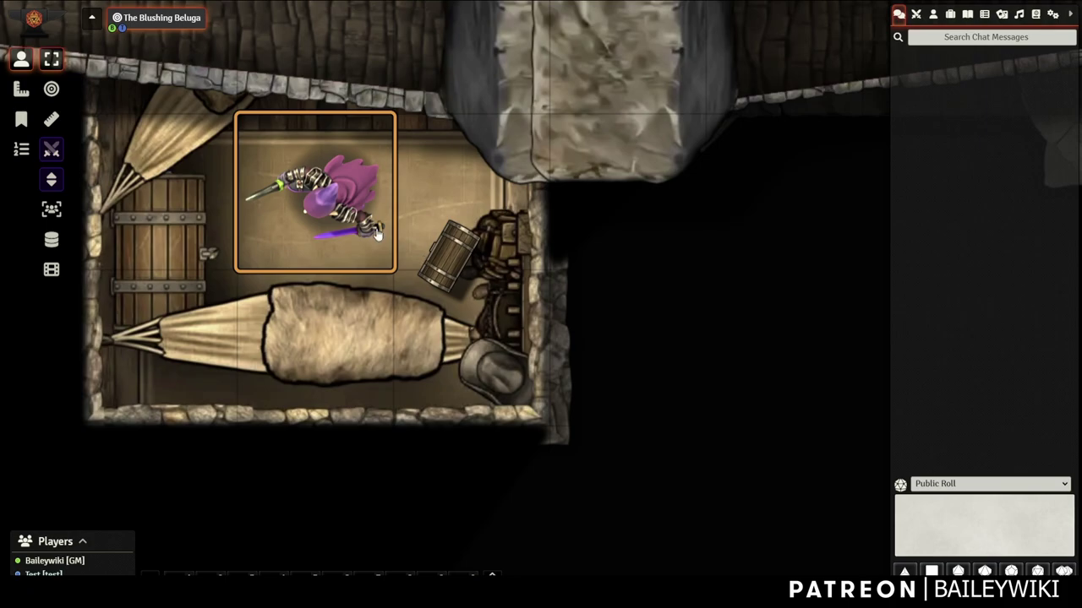
{"action": "scroll", "coordinate": [463, 273], "scroll_direction": "down", "scroll_amount": 1}
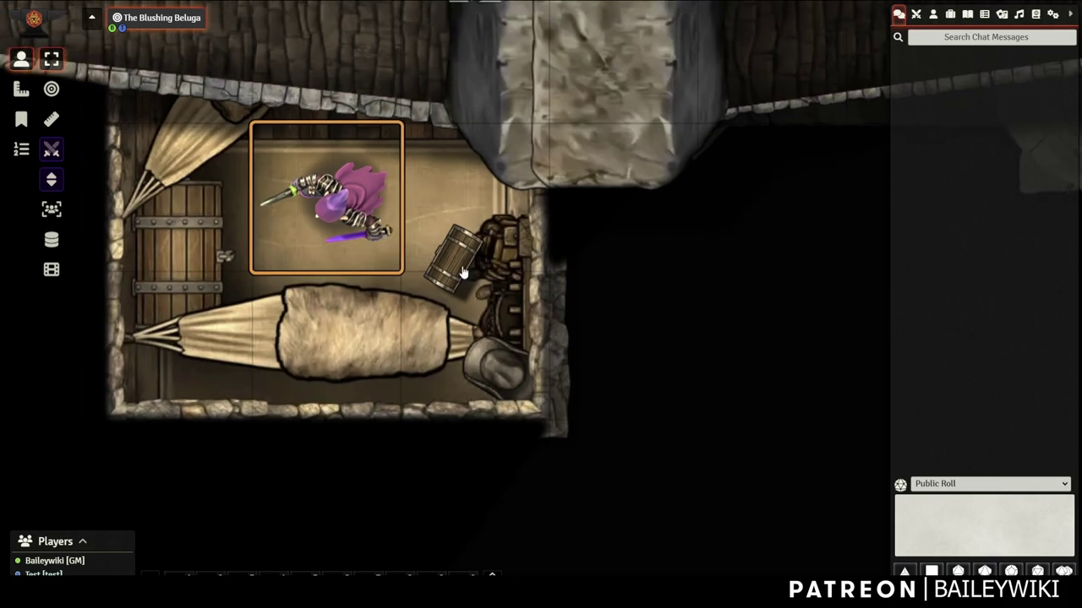
{"action": "scroll", "coordinate": [463, 272], "scroll_direction": "down", "scroll_amount": 2}
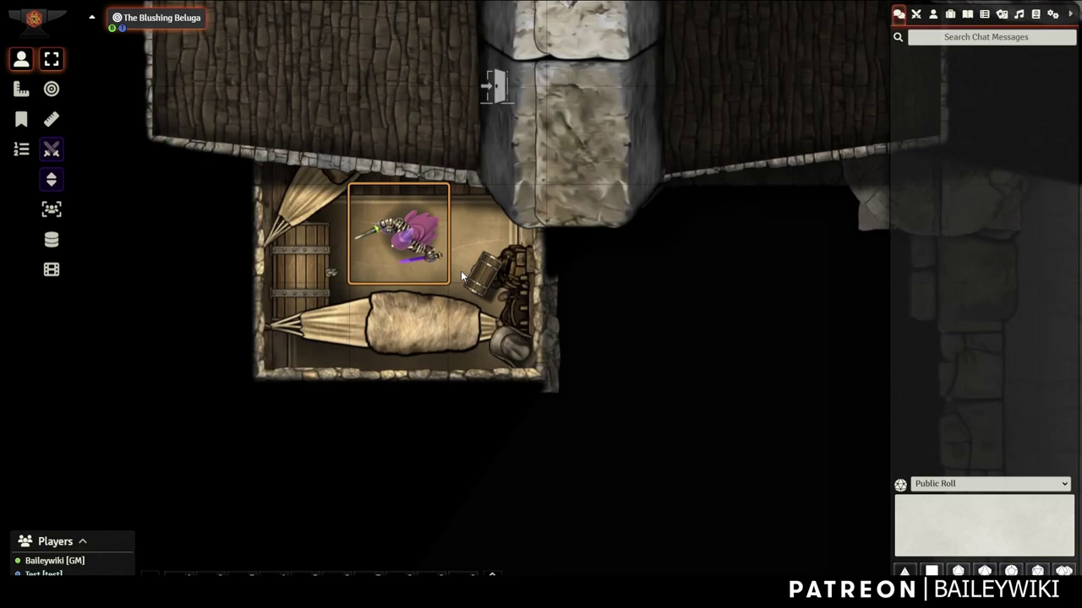
{"action": "scroll", "coordinate": [460, 274], "scroll_direction": "down", "scroll_amount": 2}
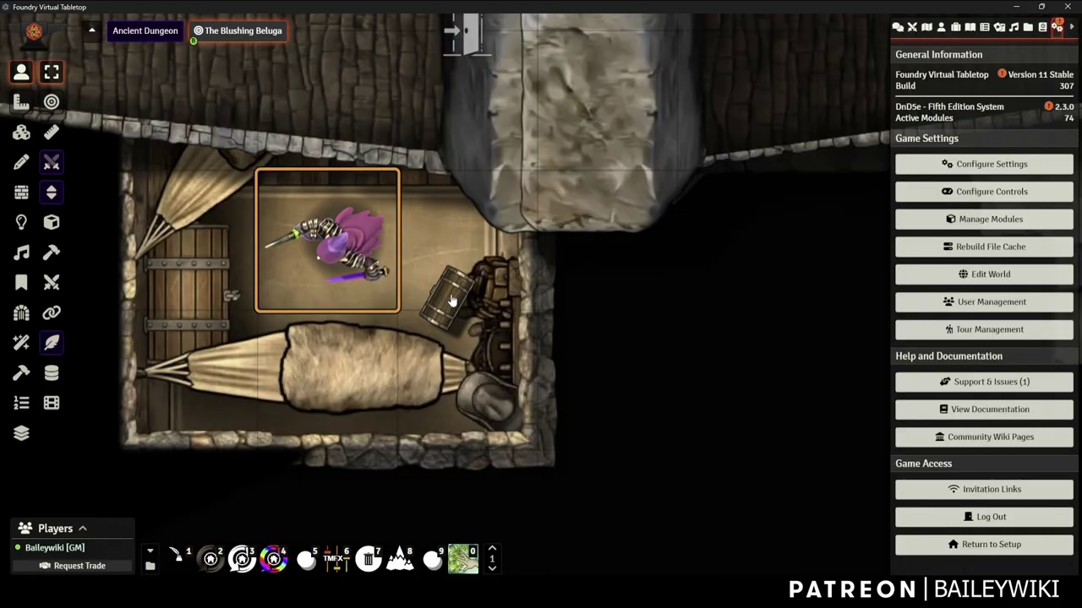
Open Lock & Key settings and start a new chest key named 'Skeleton Key'
{"action": "left_click", "coordinate": [994, 169]}
{"action": "left_click_drag", "start_coordinate": [569, 92], "coordinate": [886, 48]}
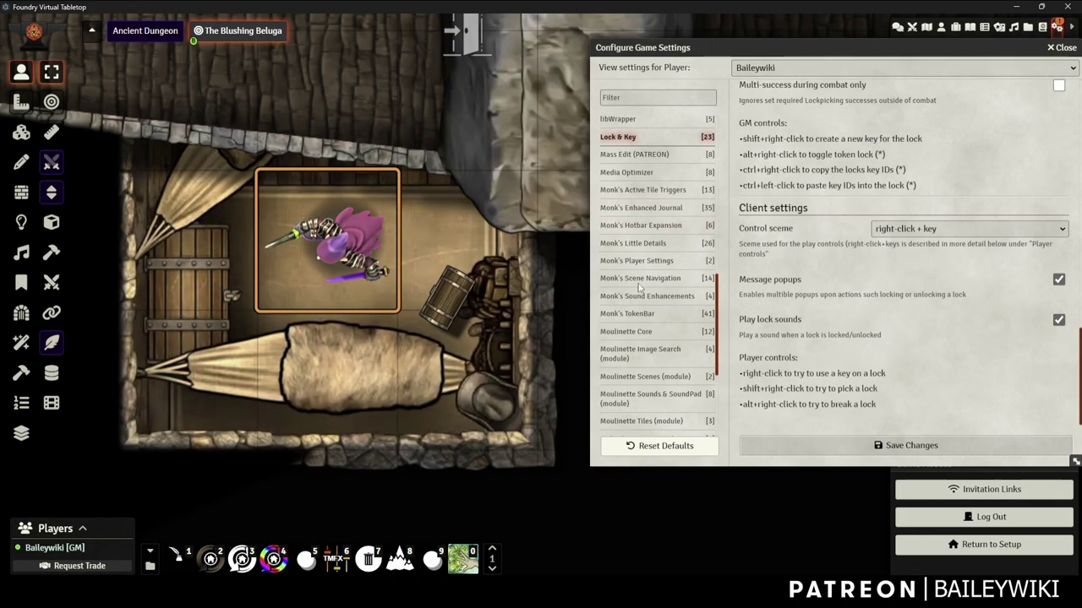
{"action": "right_click", "coordinate": [440, 297], "text": "shift"}
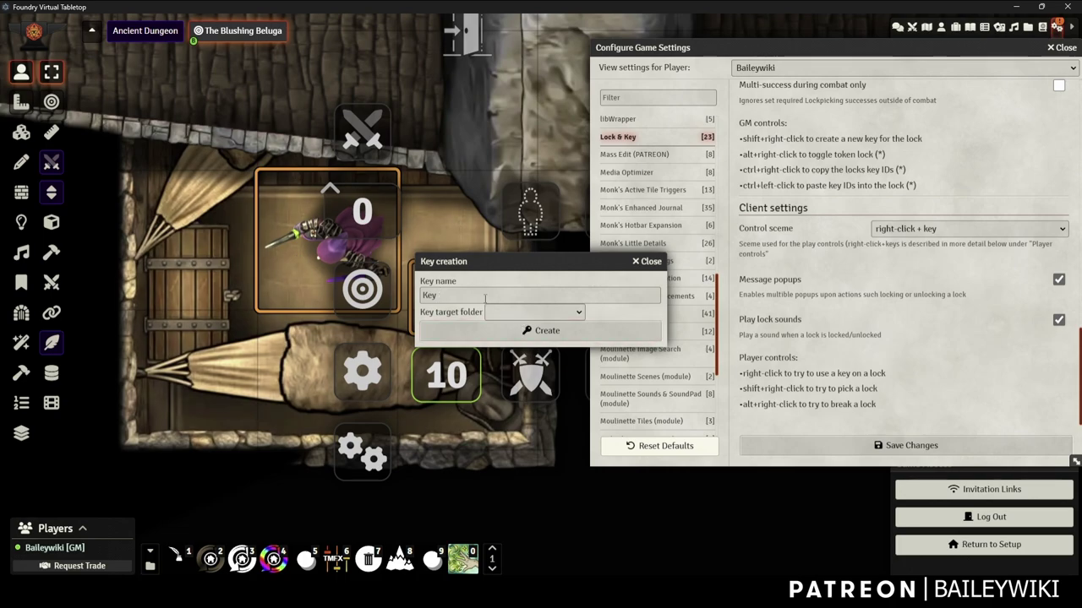
{"action": "double_click", "coordinate": [427, 294]}
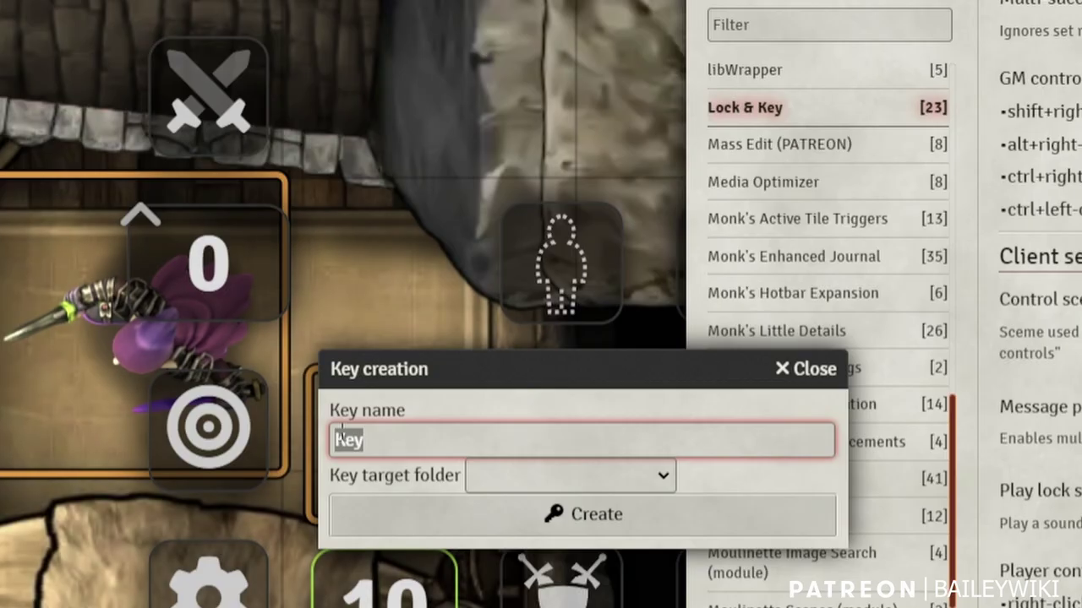
{"action": "type", "text": "Skeleton Key"}
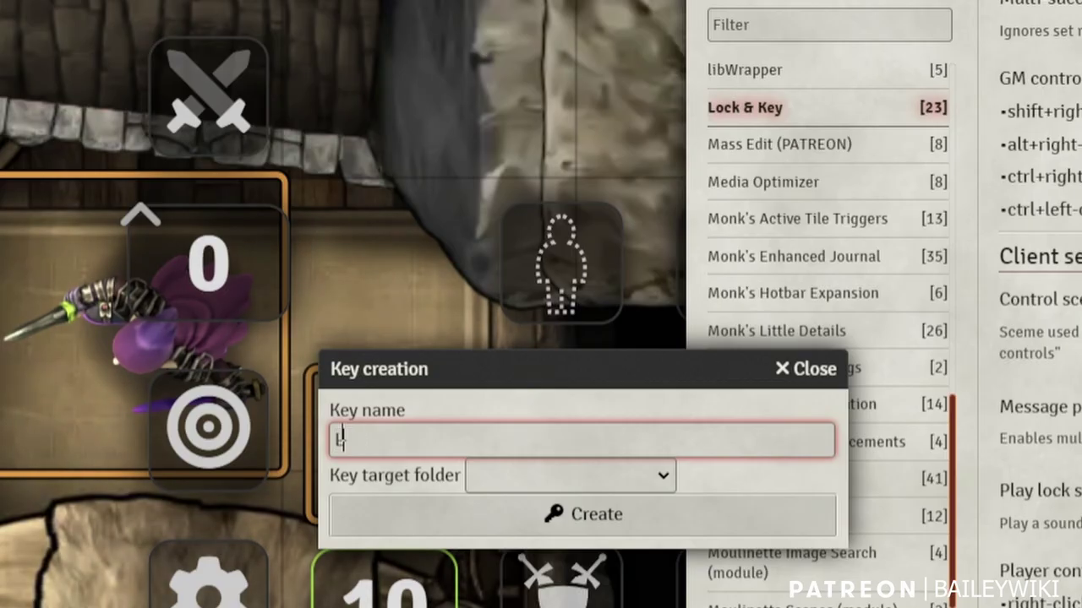
Store the Skeleton Key in the Keys folder and create the item
{"action": "left_click", "coordinate": [501, 480]}
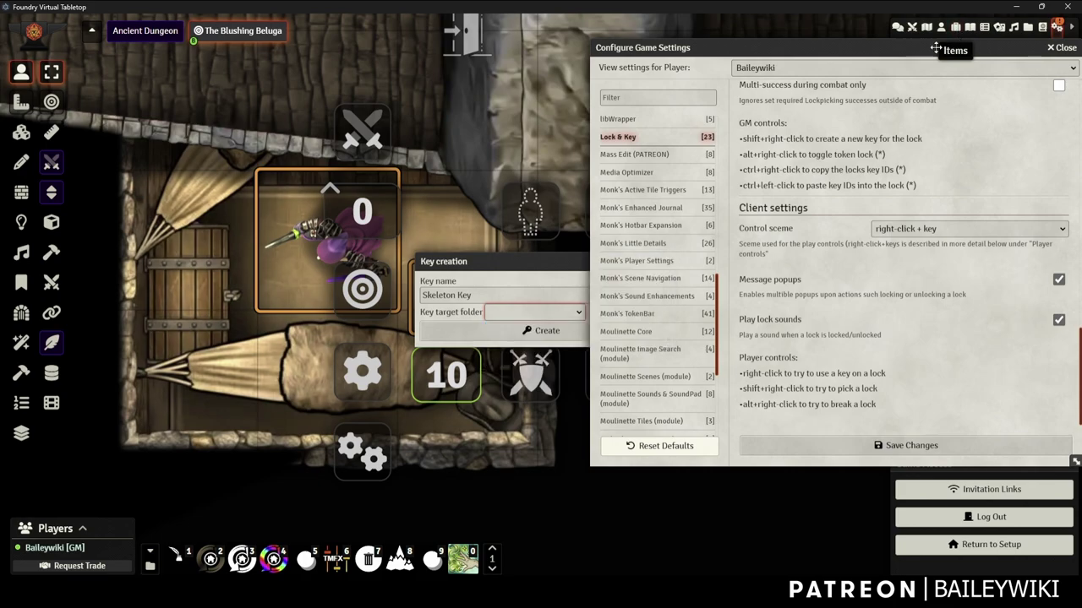
{"action": "mouse_move", "coordinate": [966, 44]}
{"action": "left_mouse_down"}
{"action": "mouse_move", "coordinate": [780, 47]}
{"action": "mouse_move", "coordinate": [966, 46]}
{"action": "left_mouse_up"}
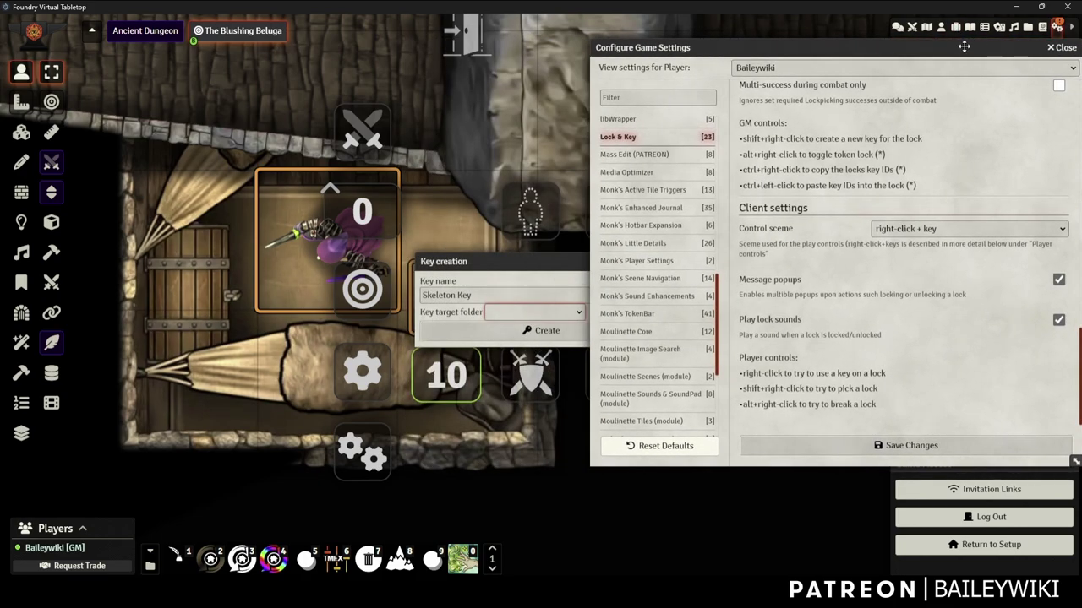
{"action": "left_click", "coordinate": [546, 315]}
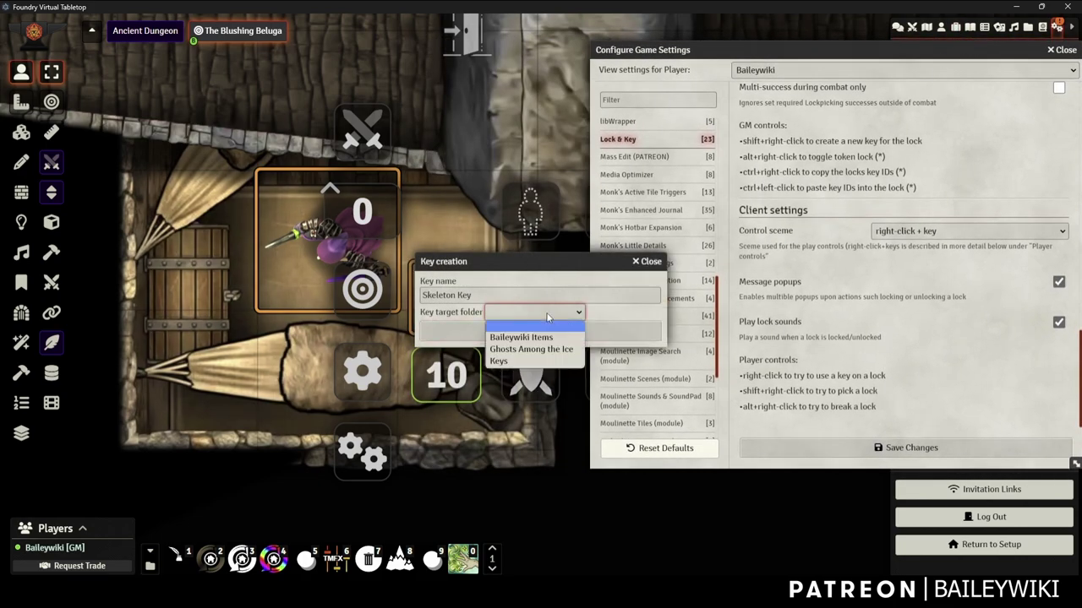
{"action": "left_click", "coordinate": [515, 360]}
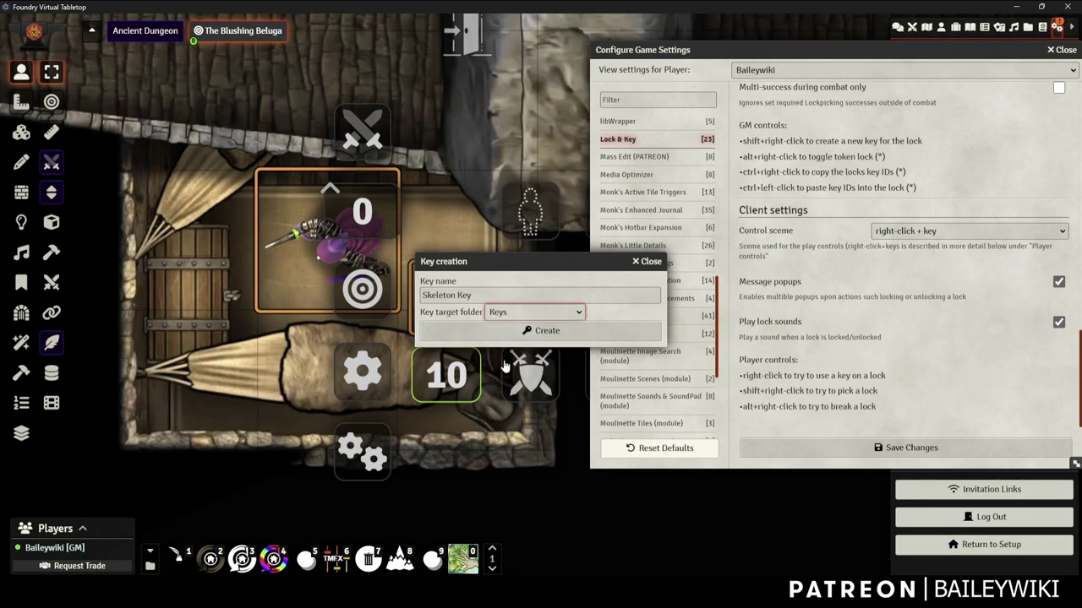
{"action": "left_click", "coordinate": [539, 333]}
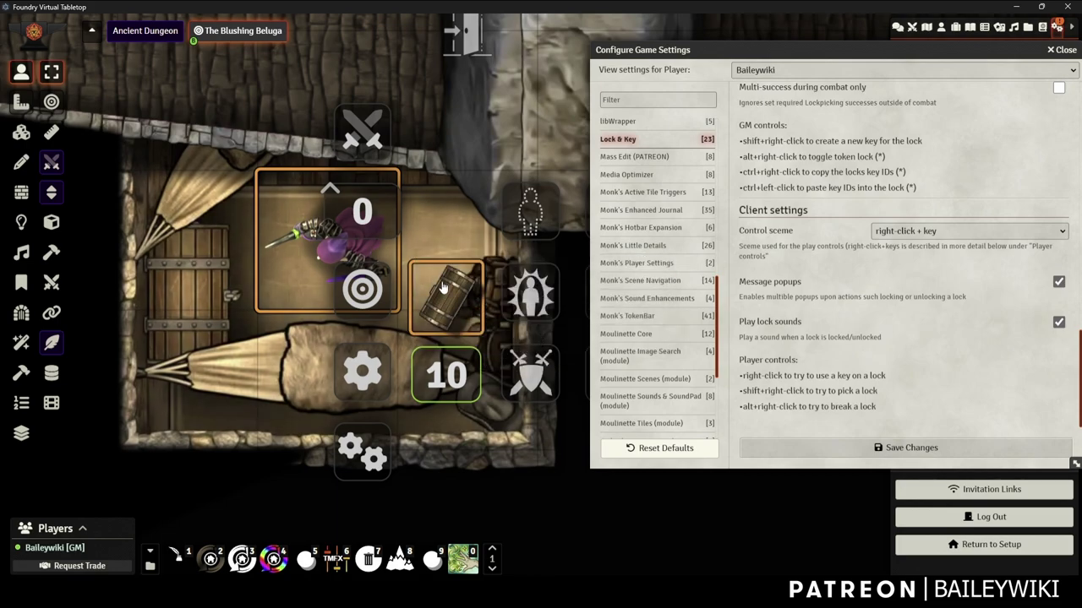
{"action": "left_click_drag", "start_coordinate": [887, 49], "coordinate": [579, 62]}
Expand the Keys items folder, then lock and unlock the chest from the map
{"action": "left_click", "coordinate": [956, 27]}
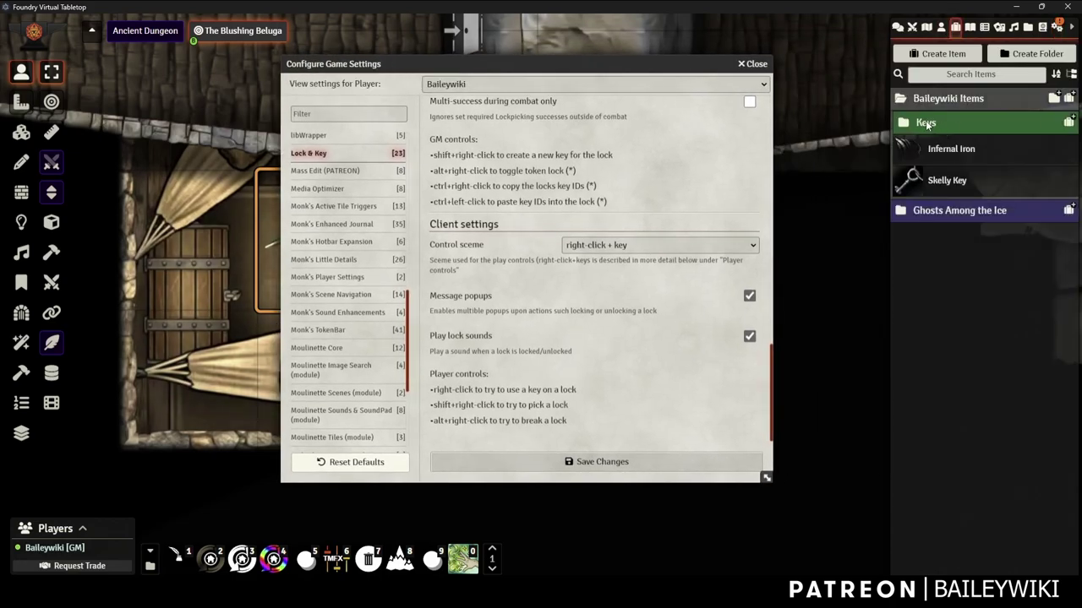
{"action": "left_click", "coordinate": [926, 121]}
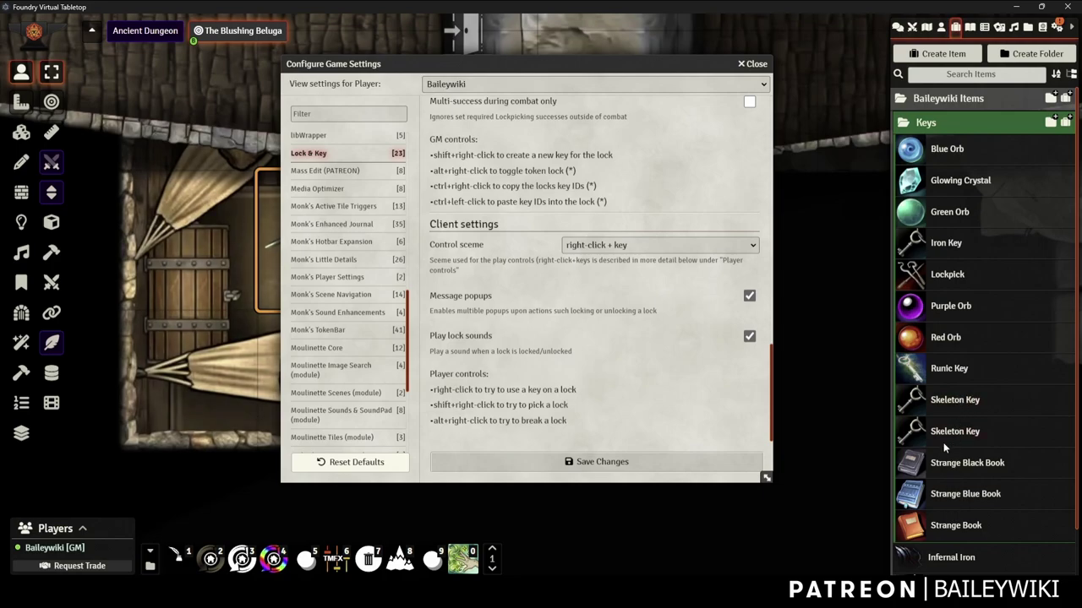
{"action": "left_click_drag", "start_coordinate": [439, 64], "coordinate": [692, 54]}
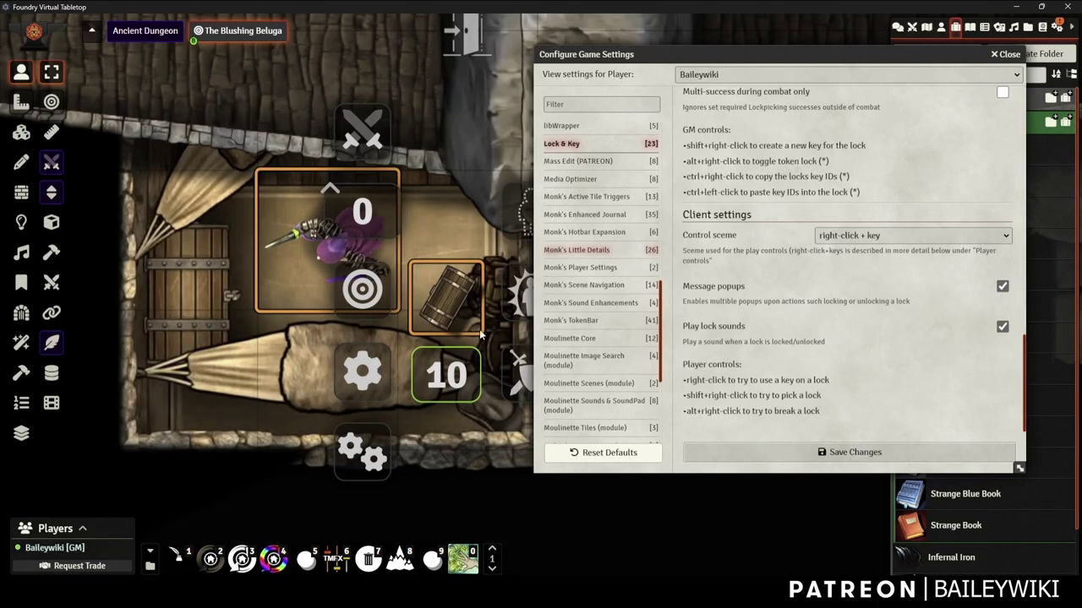
{"action": "left_click_drag", "start_coordinate": [655, 57], "coordinate": [712, 48]}
{"action": "right_click", "coordinate": [461, 304], "text": "alt"}
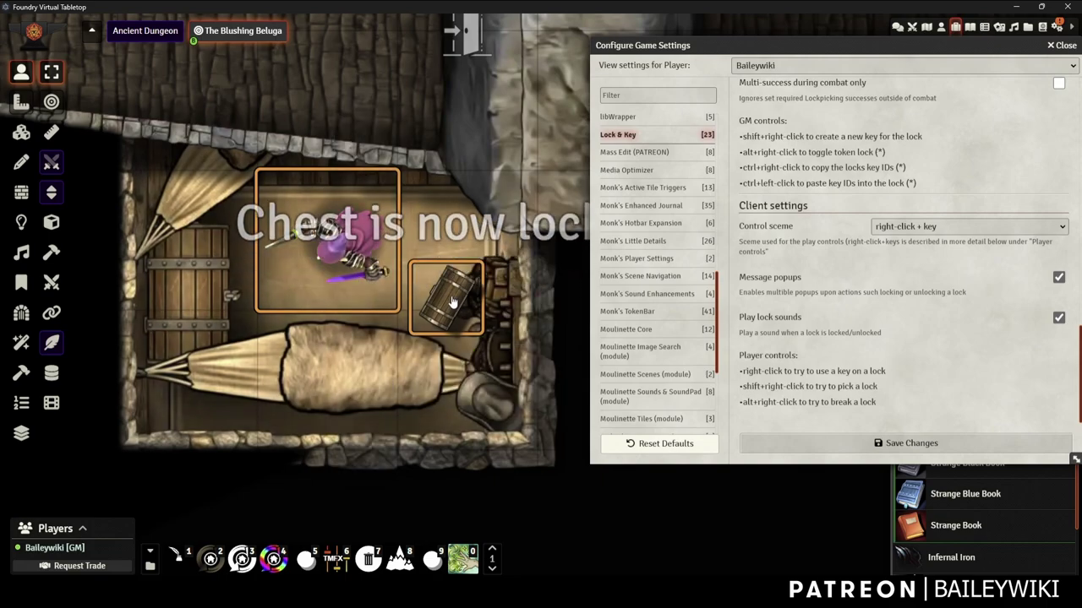
{"action": "right_click", "coordinate": [455, 303], "text": "alt"}
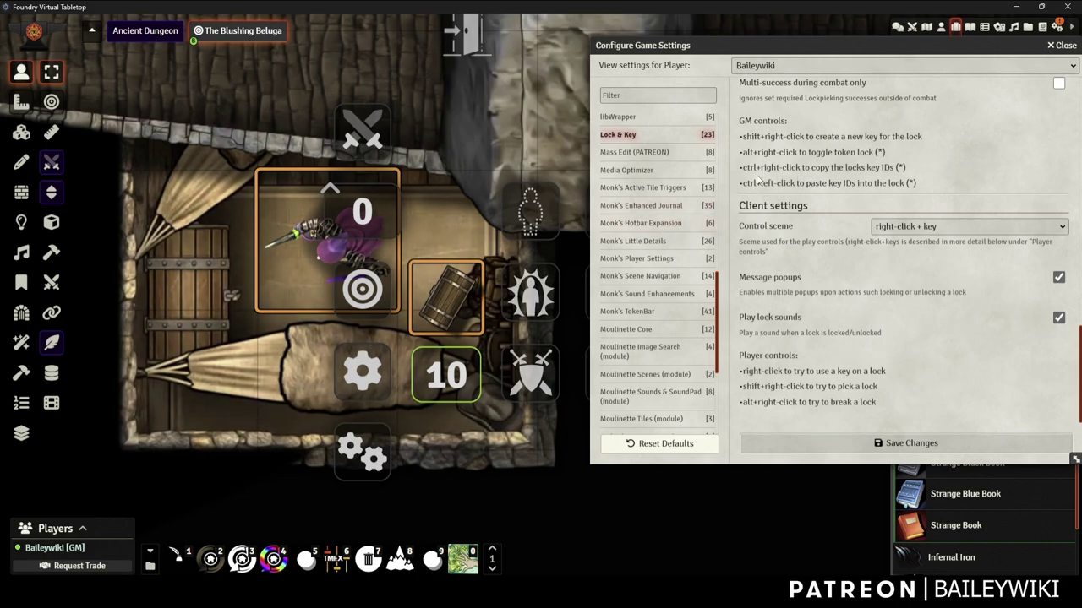
Open the chest's Lock & Key token settings and select its whole ID keys value
{"action": "right_click", "coordinate": [457, 300]}
{"action": "right_click", "coordinate": [457, 300]}
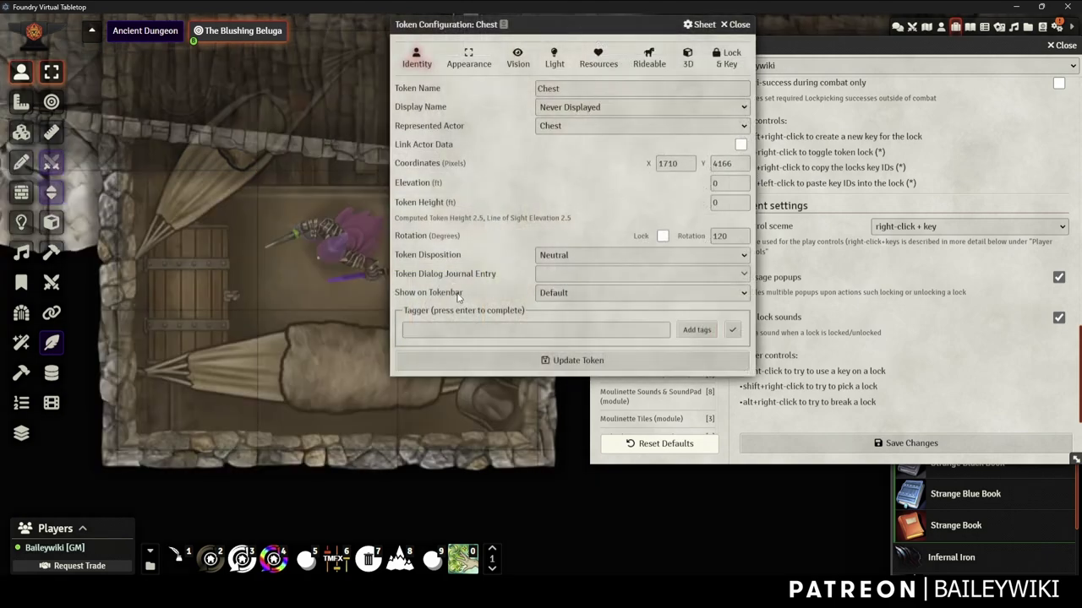
{"action": "left_click", "coordinate": [724, 57]}
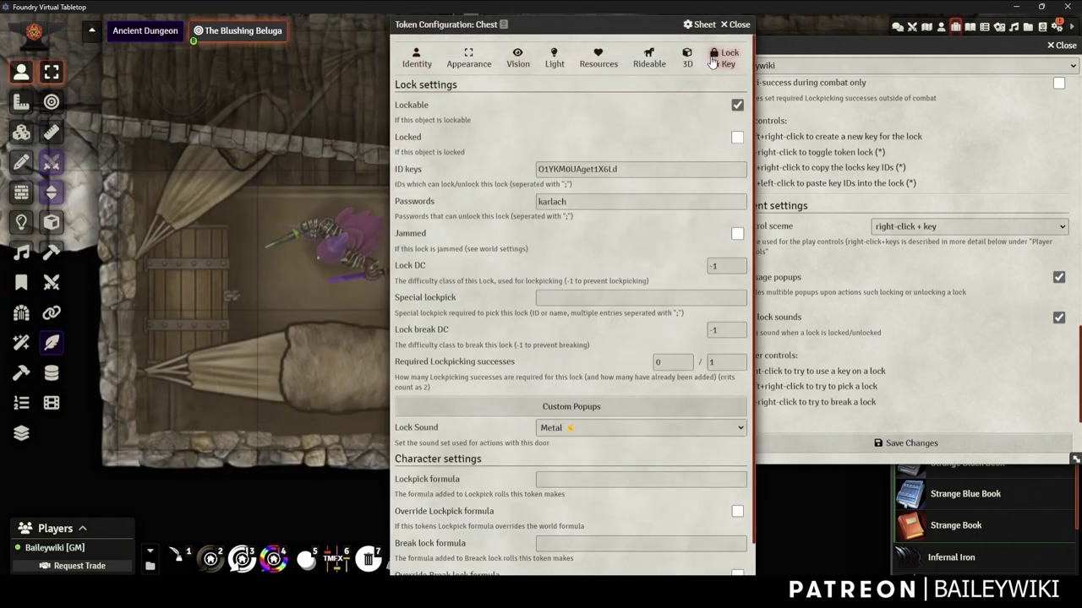
{"action": "left_click", "coordinate": [551, 169]}
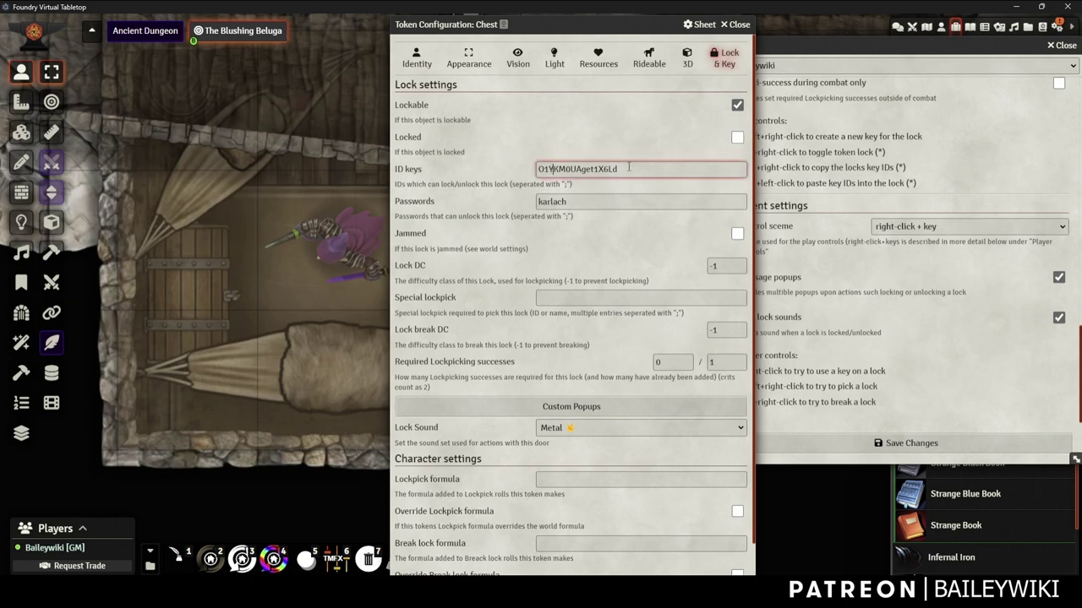
{"action": "left_click_drag", "start_coordinate": [636, 169], "coordinate": [518, 173]}
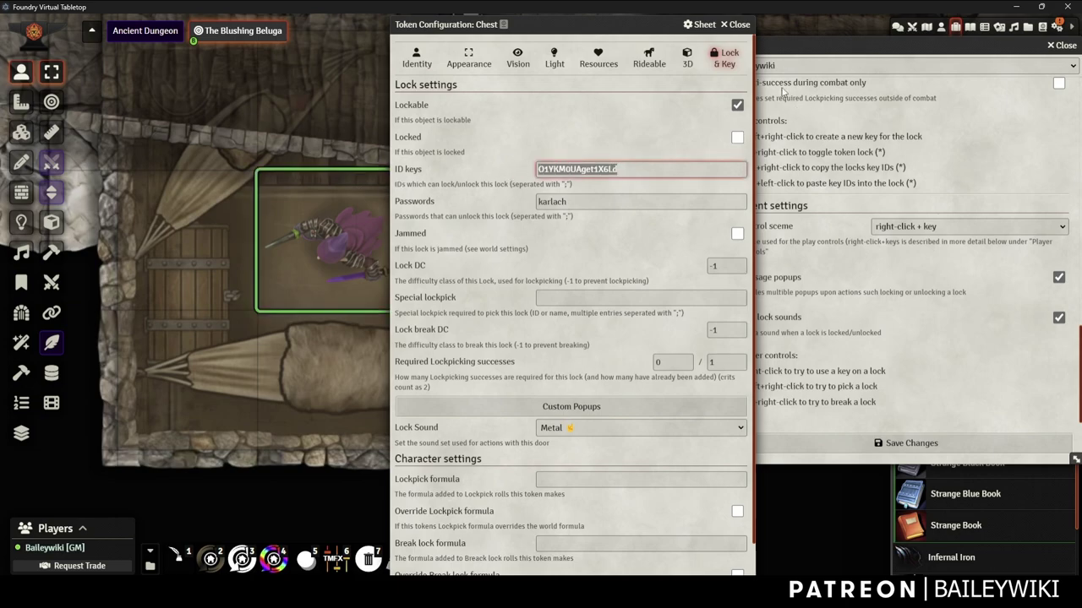
{"action": "left_click_drag", "start_coordinate": [868, 52], "coordinate": [495, 150]}
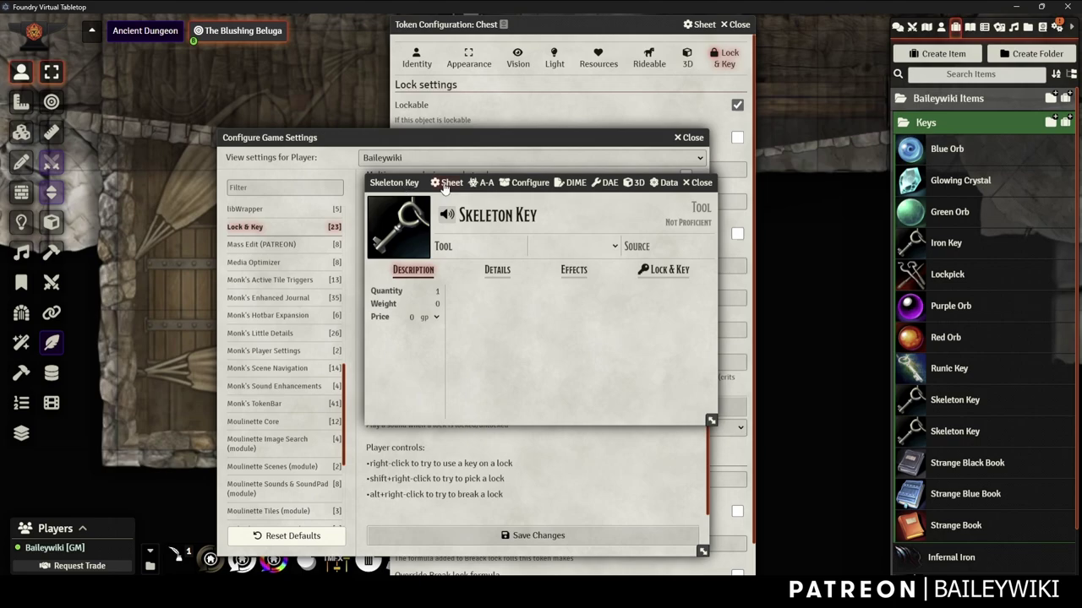
Show the Skeleton Key's Lock & Key tab and select its key ID
{"action": "left_click_drag", "start_coordinate": [409, 186], "coordinate": [419, 170]}
{"action": "left_click", "coordinate": [660, 255]}
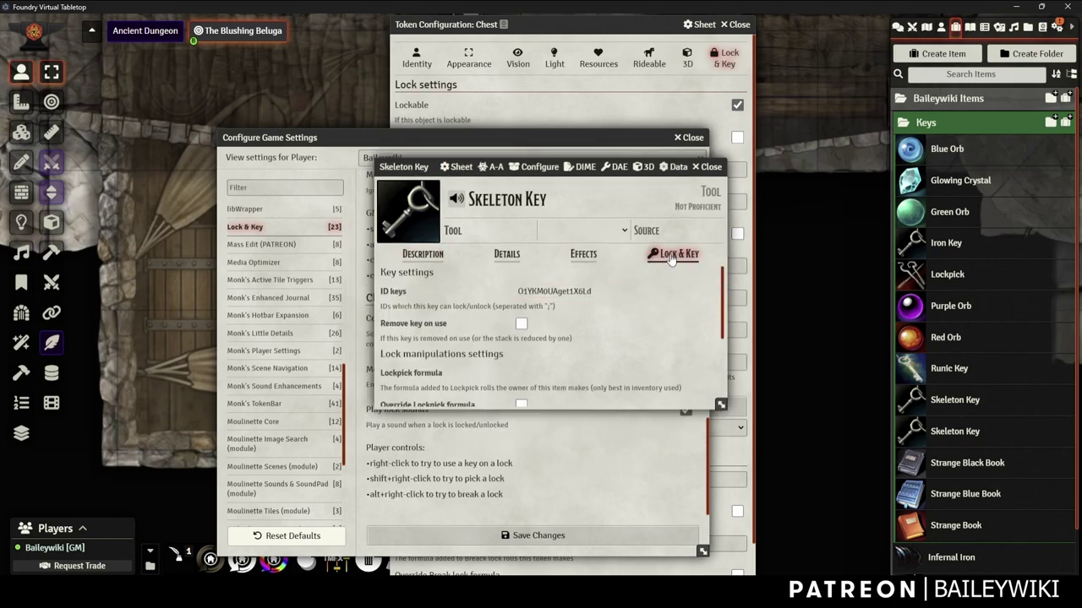
{"action": "scroll", "coordinate": [646, 334], "scroll_direction": "down", "scroll_amount": 3}
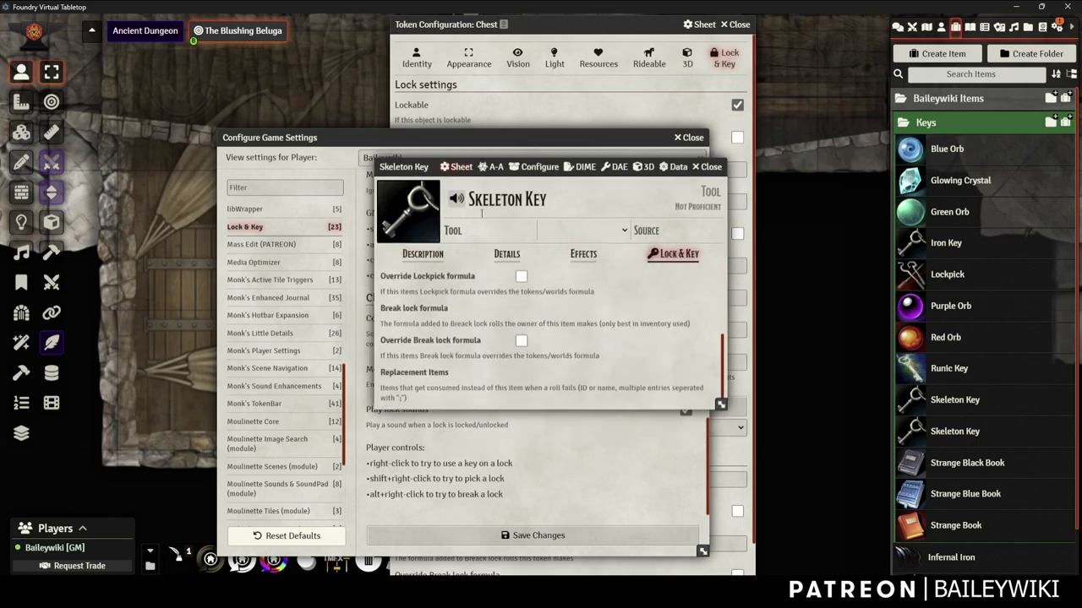
{"action": "scroll", "coordinate": [587, 289], "scroll_direction": "up", "scroll_amount": 3}
{"action": "left_click", "coordinate": [517, 291]}
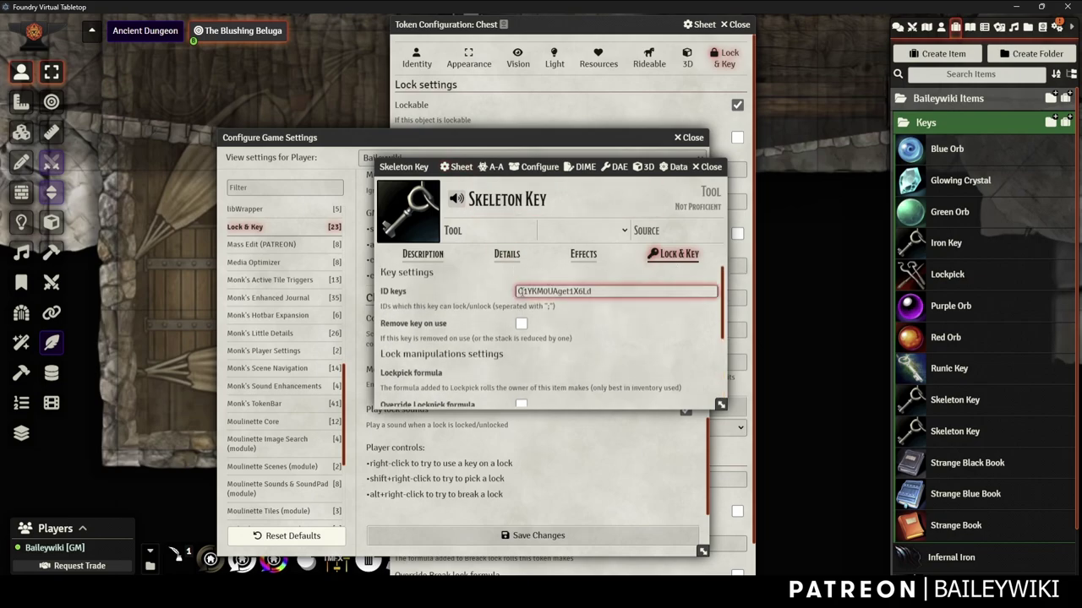
{"action": "left_click_drag", "start_coordinate": [519, 290], "coordinate": [599, 291]}
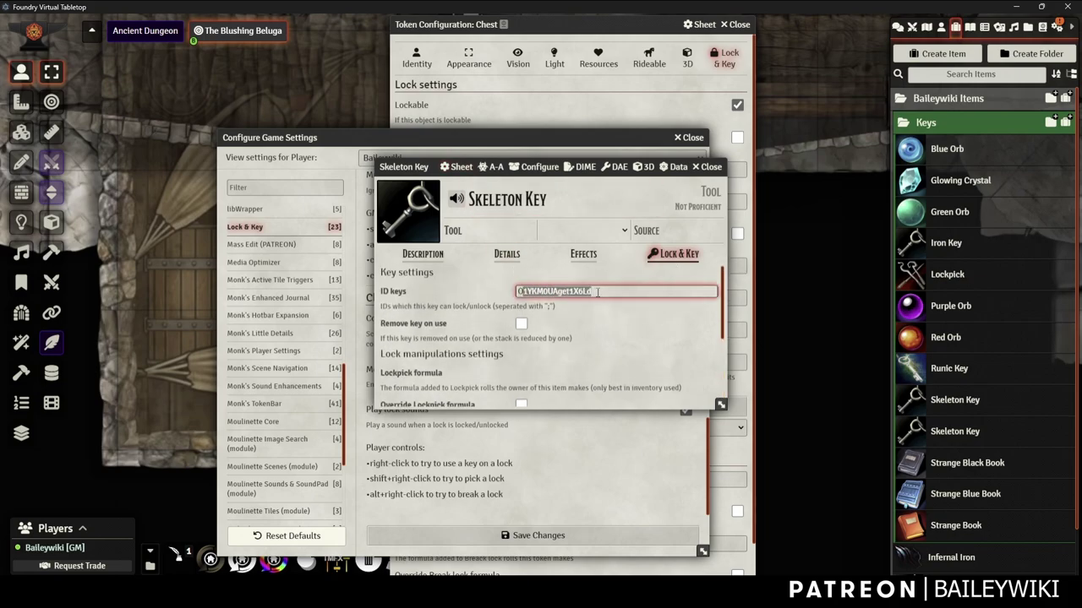
{"action": "left_click", "coordinate": [595, 290]}
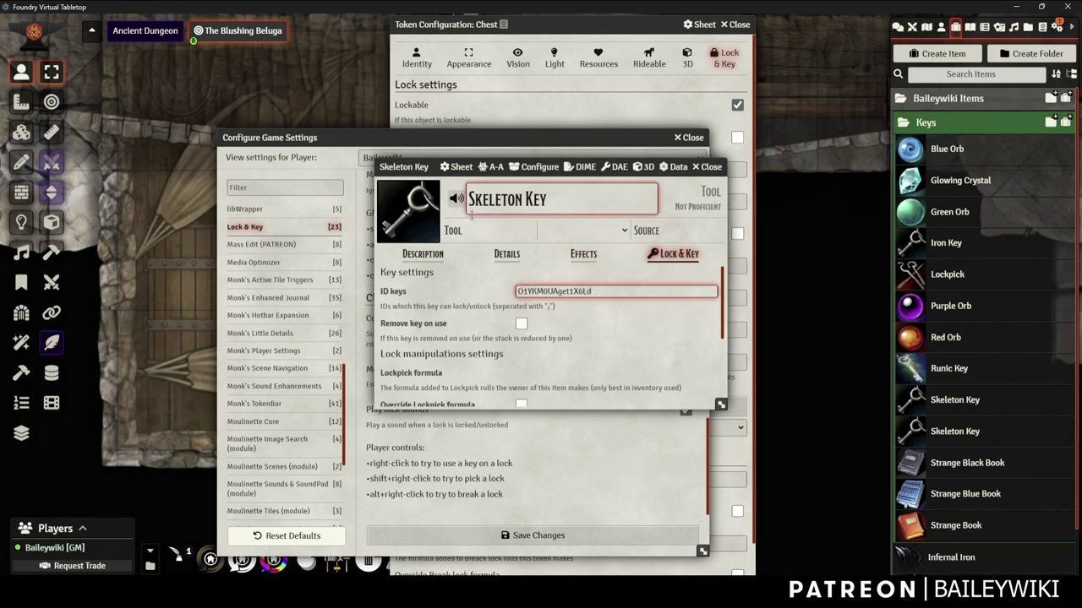
Review the Skeleton Key's settings, then bring the Chest's lock settings forward
{"action": "scroll", "coordinate": [554, 329], "scroll_direction": "down", "scroll_amount": 3}
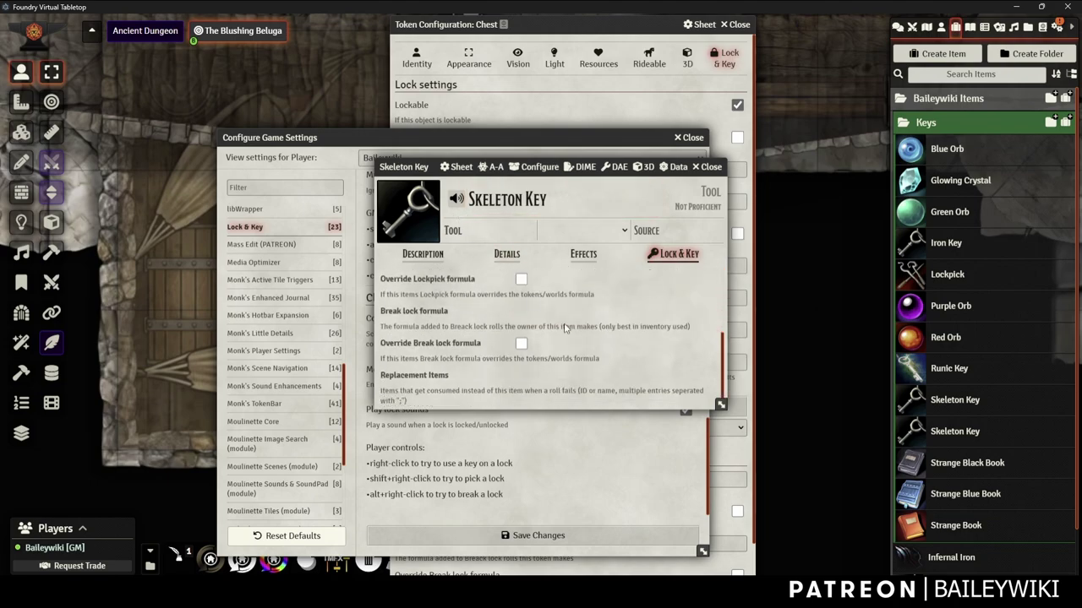
{"action": "scroll", "coordinate": [542, 323], "scroll_direction": "up", "scroll_amount": 3}
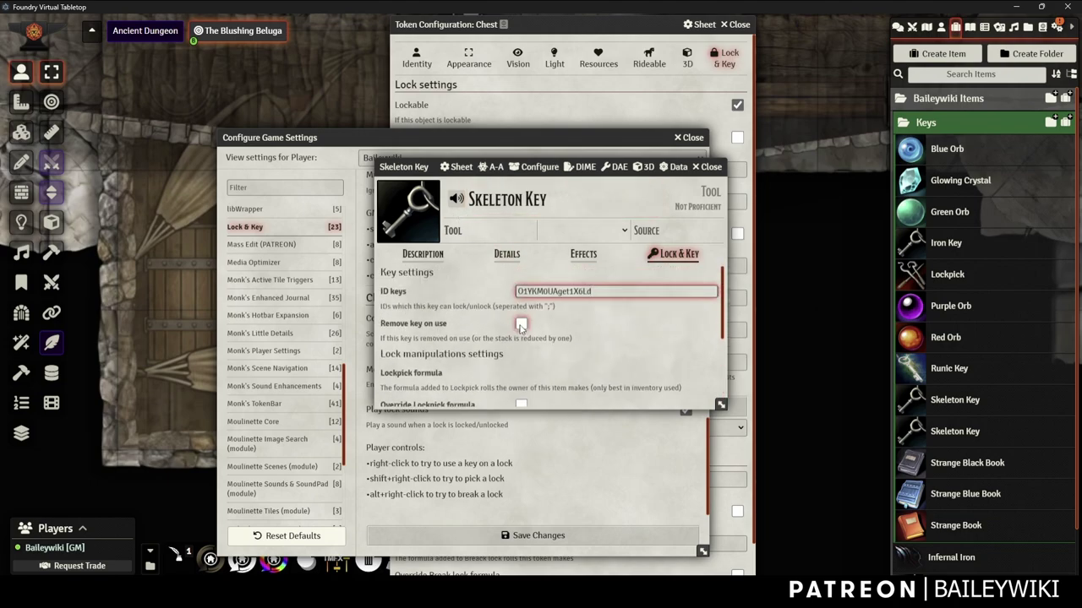
{"action": "scroll", "coordinate": [521, 328], "scroll_direction": "down", "scroll_amount": 2}
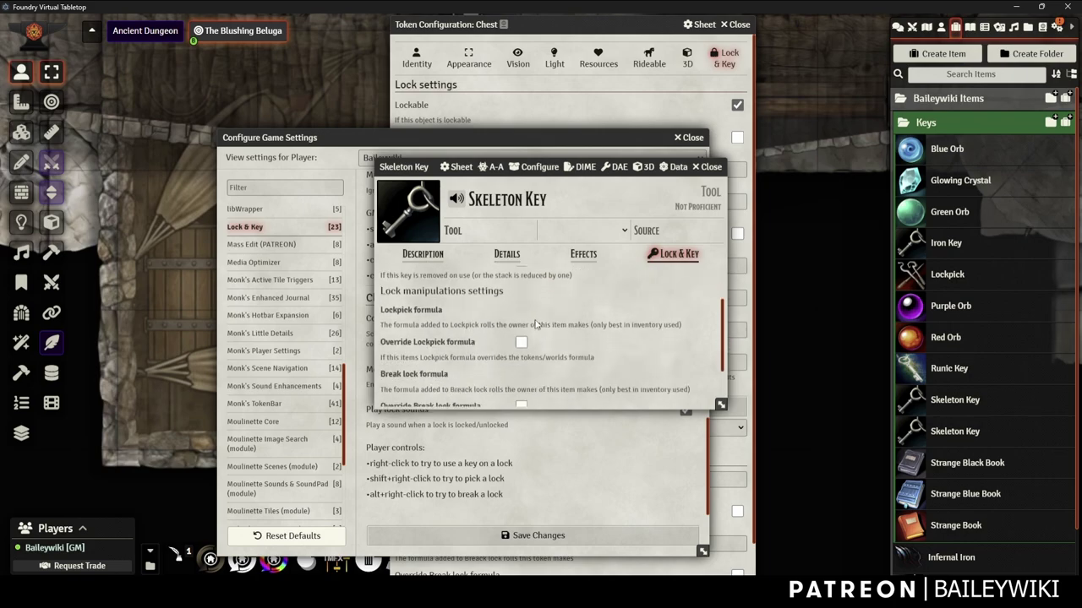
{"action": "scroll", "coordinate": [519, 332], "scroll_direction": "up", "scroll_amount": 2}
{"action": "scroll", "coordinate": [523, 336], "scroll_direction": "up", "scroll_amount": 1}
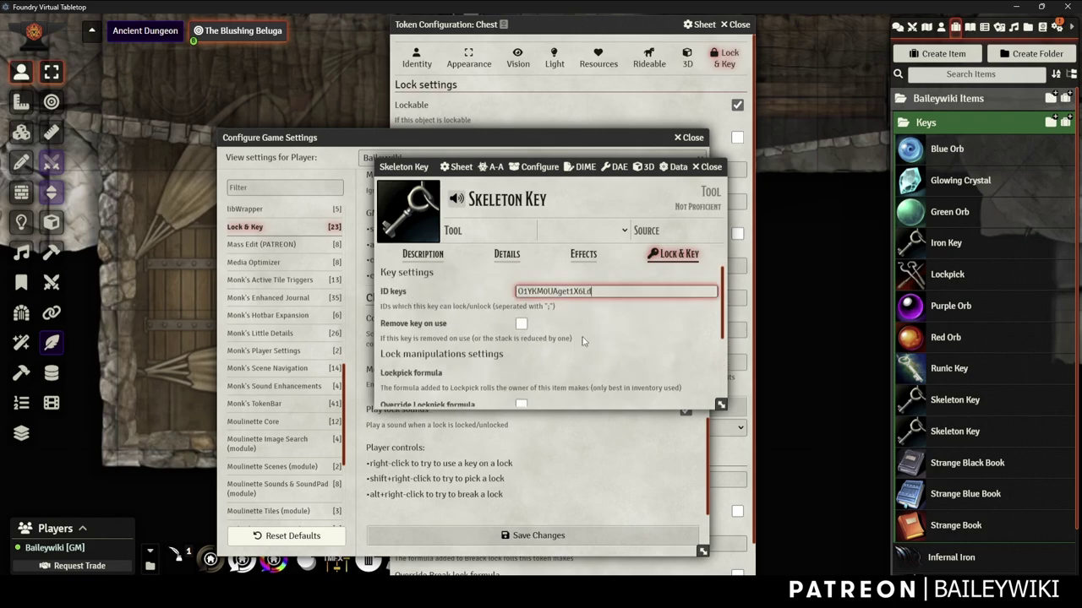
{"action": "scroll", "coordinate": [582, 341], "scroll_direction": "down", "scroll_amount": 1}
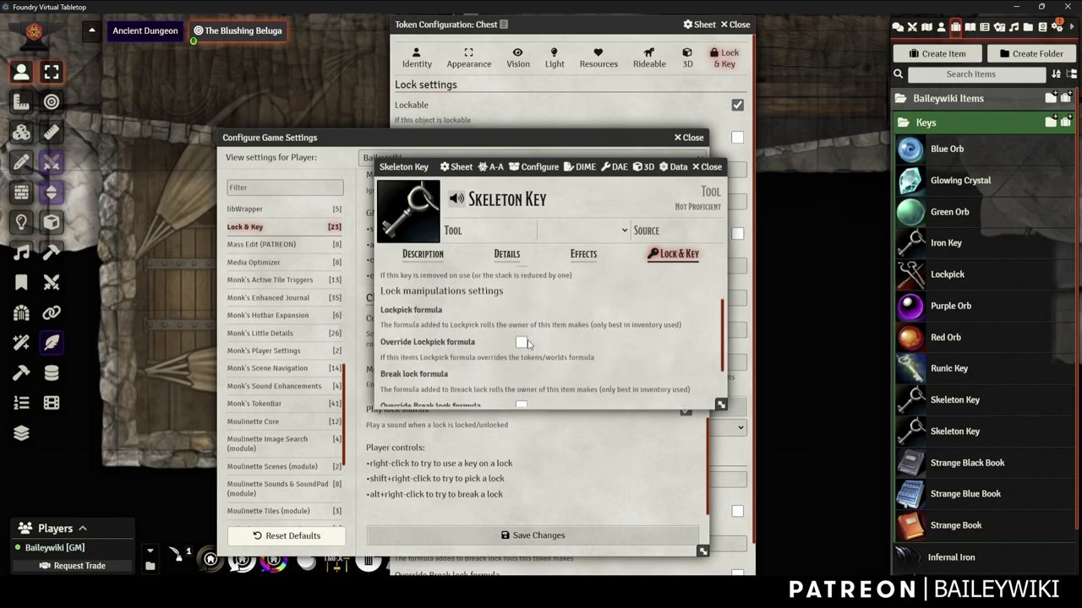
{"action": "scroll", "coordinate": [534, 357], "scroll_direction": "down", "scroll_amount": 1}
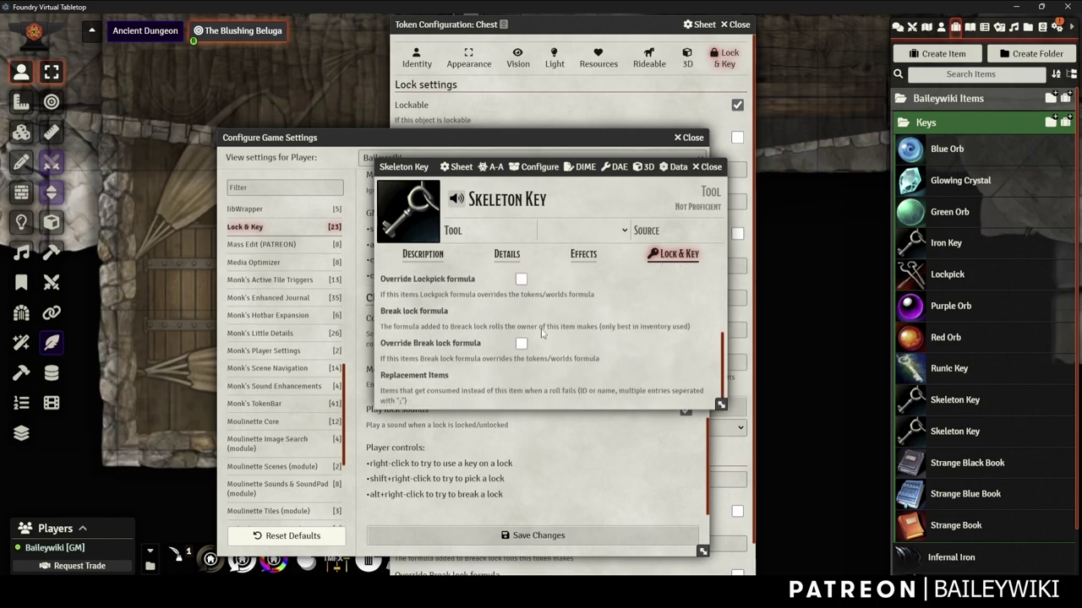
{"action": "scroll", "coordinate": [524, 356], "scroll_direction": "down", "scroll_amount": 1}
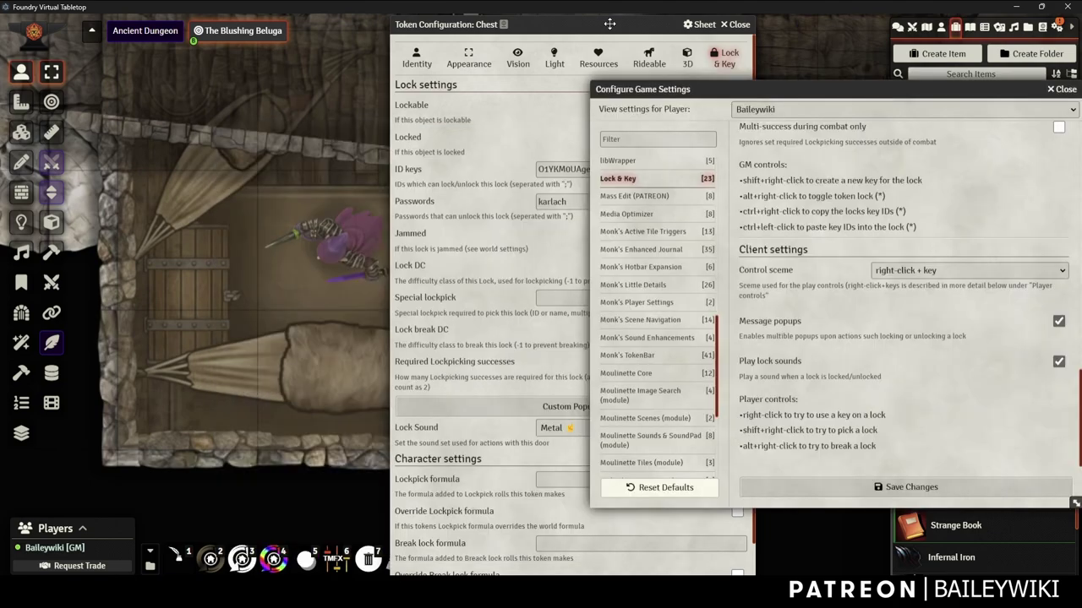
{"action": "left_click_drag", "start_coordinate": [600, 24], "coordinate": [512, 24]}
In the Chest's ID keys, select the 'Skeleton Key' name after the semicolon
{"action": "left_click", "coordinate": [520, 170]}
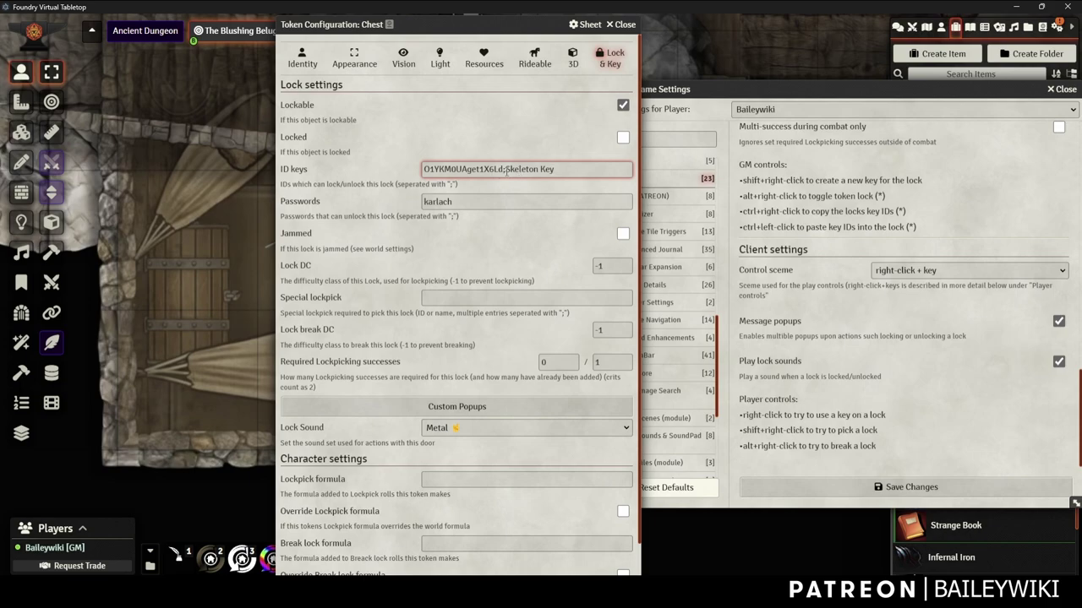
{"action": "key", "text": "shift+Left"}
{"action": "key", "text": "shift+Left"}
{"action": "key", "text": "shift+Left"}
{"action": "key", "text": "shift+Left"}
{"action": "key", "text": "shift+Left"}
{"action": "key", "text": "shift+Left"}
{"action": "key", "text": "shift+Left"}
{"action": "key", "text": "shift+Left"}
{"action": "key", "text": "shift+Left"}
{"action": "key", "text": "shift+Left"}
{"action": "key", "text": "shift+Left"}
{"action": "key", "text": "shift+Left"}
{"action": "key", "text": "shift+Left"}
{"action": "key", "text": "shift+Left"}
{"action": "key", "text": "shift+Left"}
{"action": "key", "text": "shift+Left"}
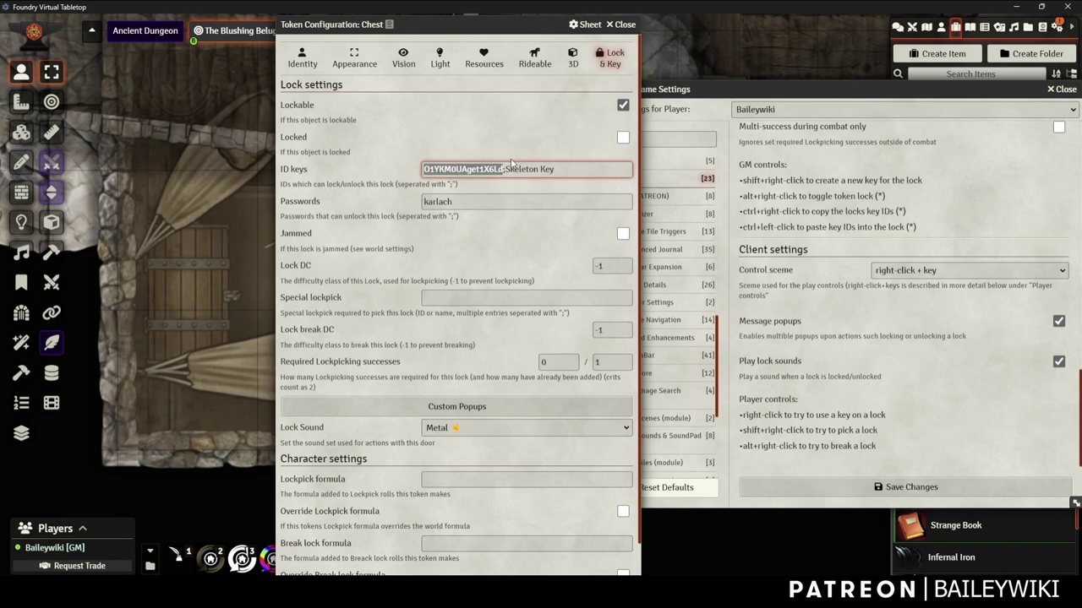
{"action": "left_click_drag", "start_coordinate": [506, 169], "coordinate": [565, 169]}
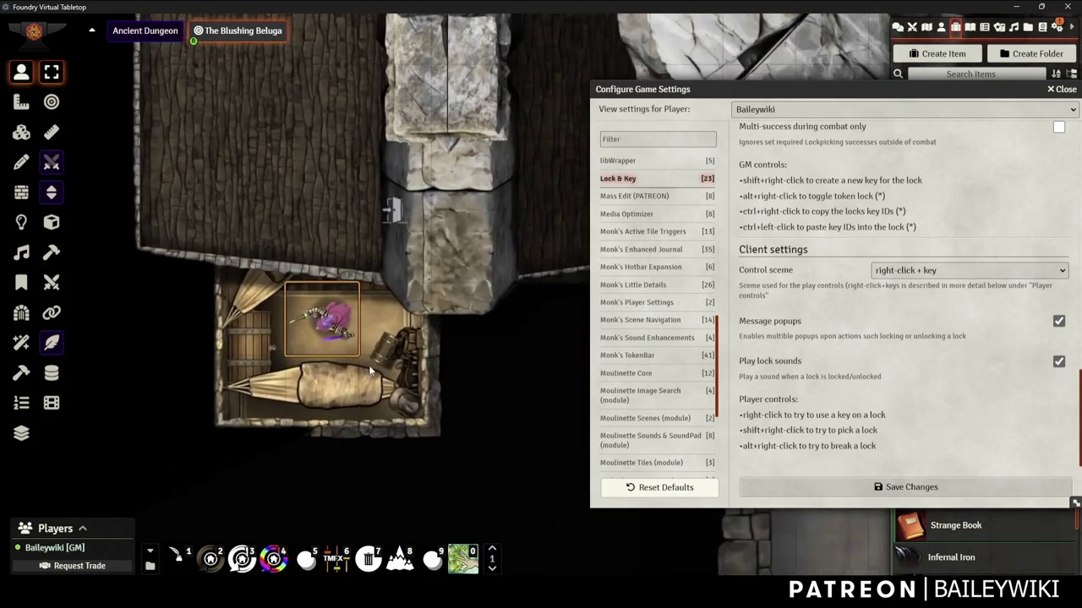
{"action": "scroll", "coordinate": [369, 370], "scroll_direction": "up", "scroll_amount": 3}
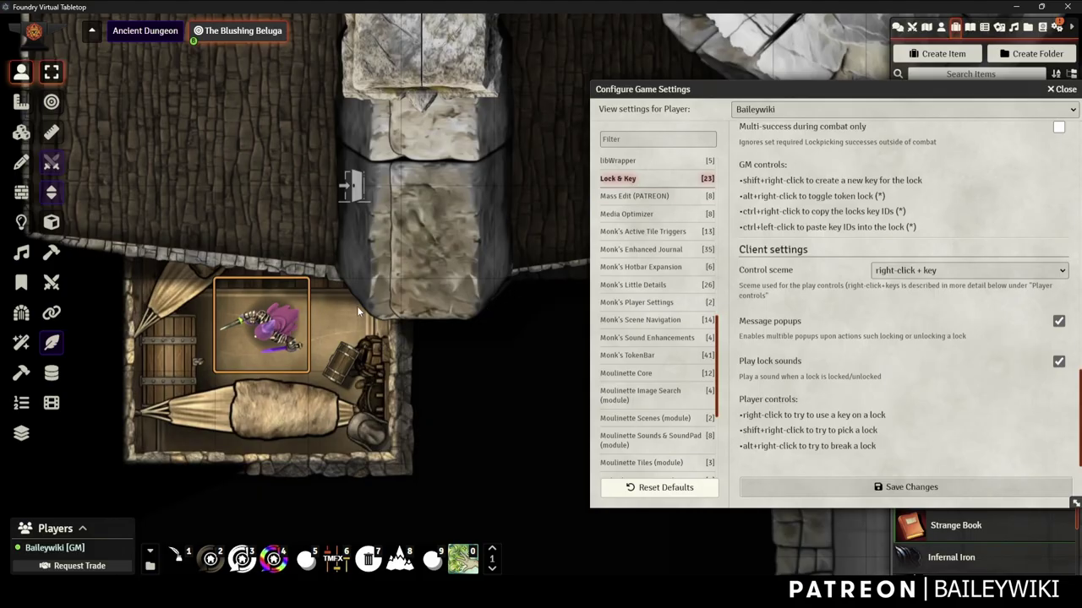
Review the Chest token's Lock & Key ID value, then close its token configuration
{"action": "right_click", "coordinate": [262, 325]}
{"action": "left_click", "coordinate": [180, 326]}
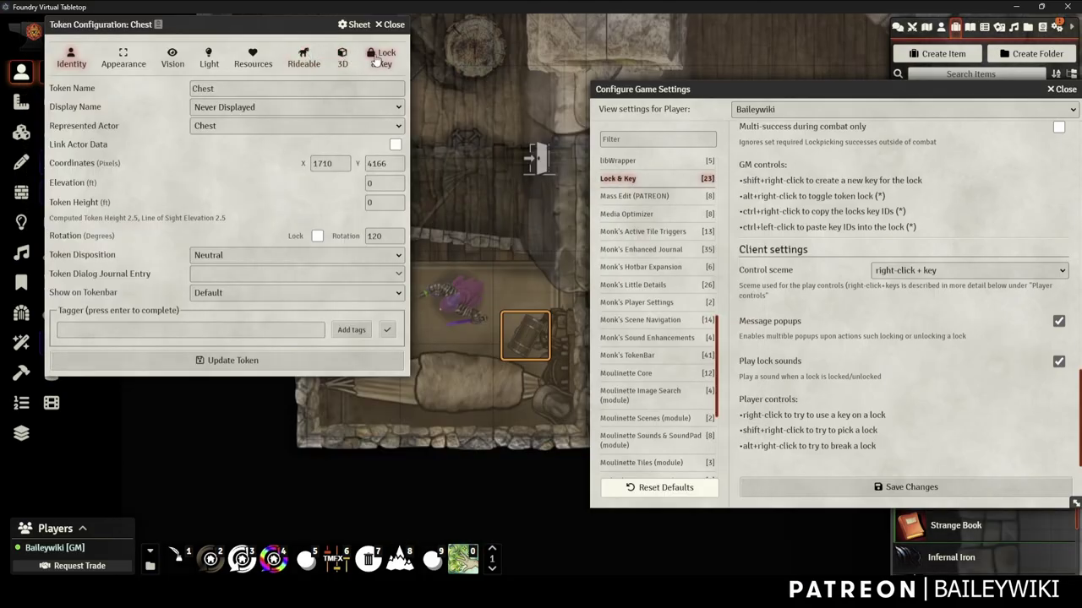
{"action": "left_click", "coordinate": [377, 60]}
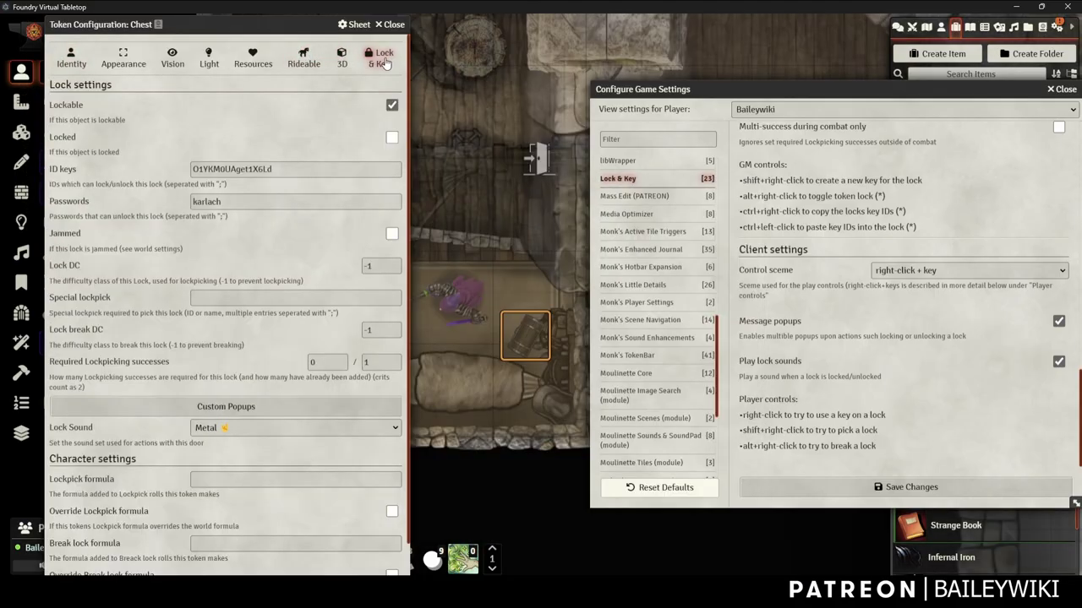
{"action": "left_click_drag", "start_coordinate": [292, 171], "coordinate": [150, 176]}
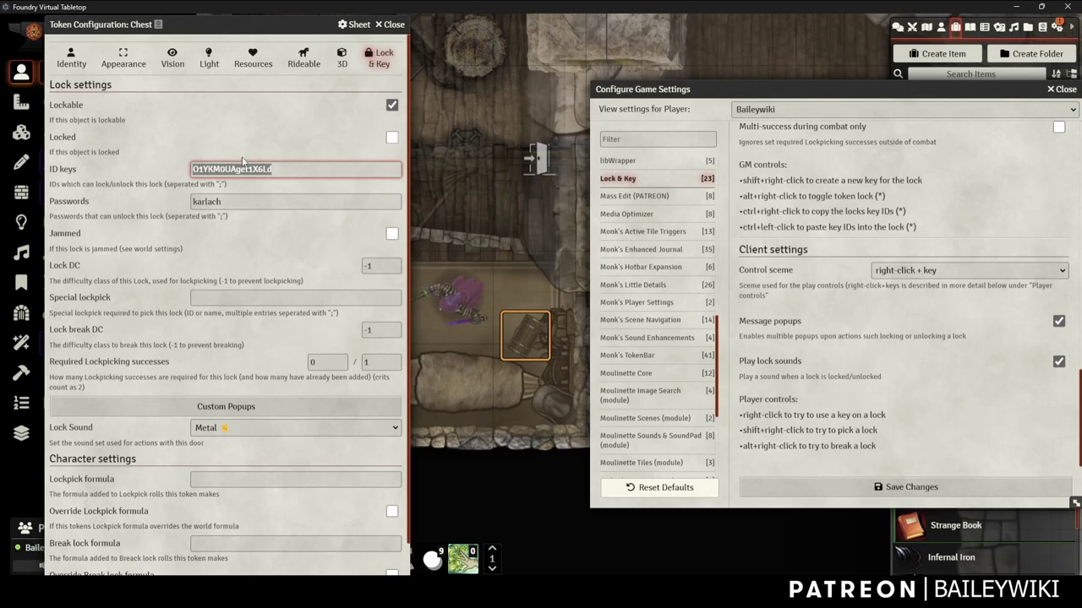
{"action": "left_click", "coordinate": [281, 169]}
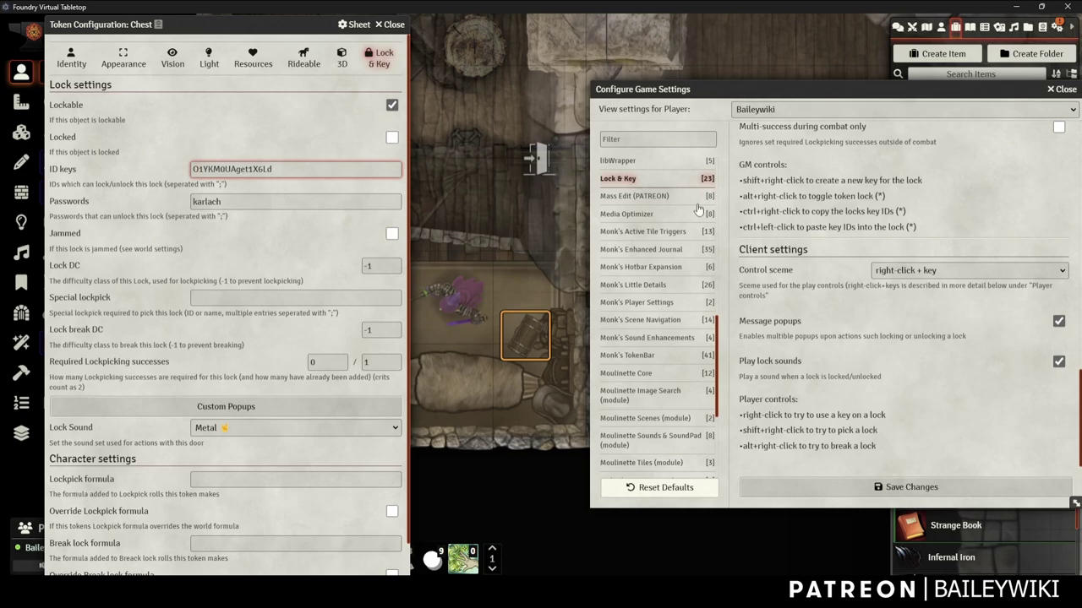
{"action": "left_click", "coordinate": [390, 26]}
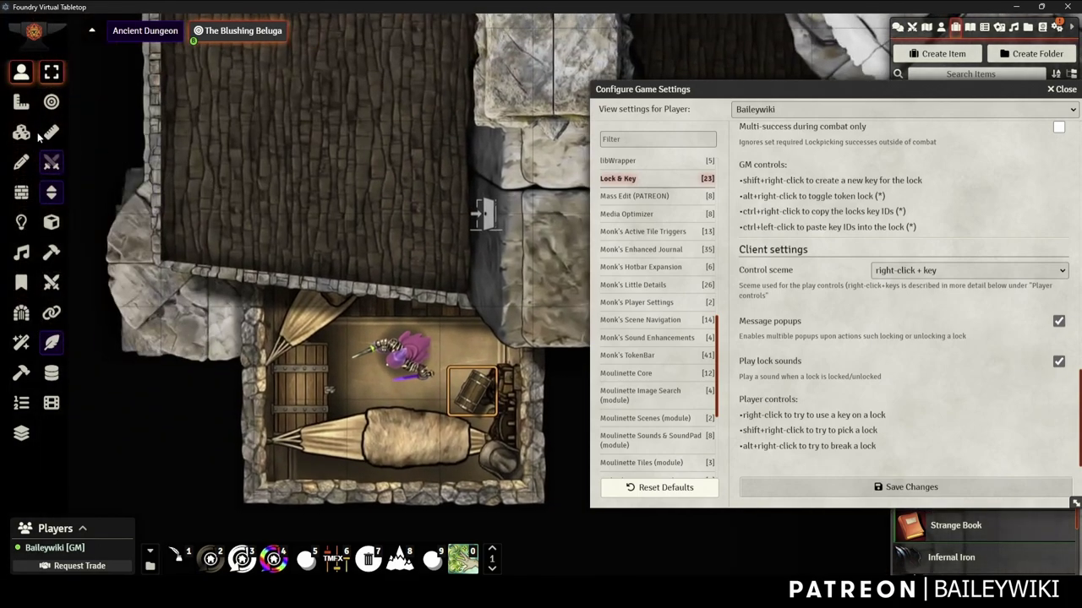
Close Game Settings and clear the leftover 'infern' filter from the actor search
{"action": "left_click", "coordinate": [21, 132]}
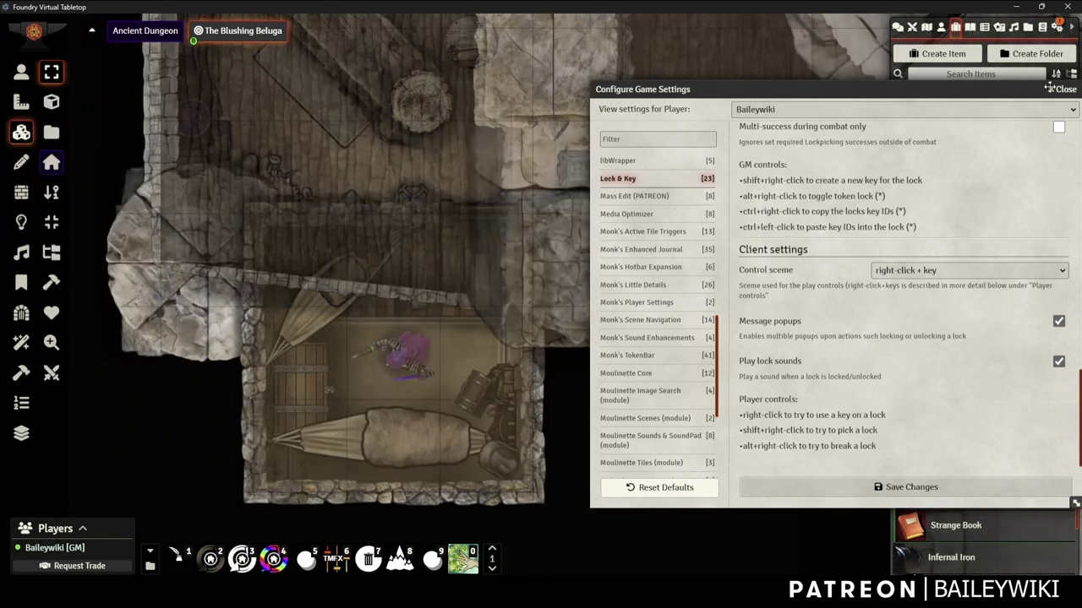
{"action": "left_click", "coordinate": [1060, 89]}
{"action": "left_click", "coordinate": [941, 28]}
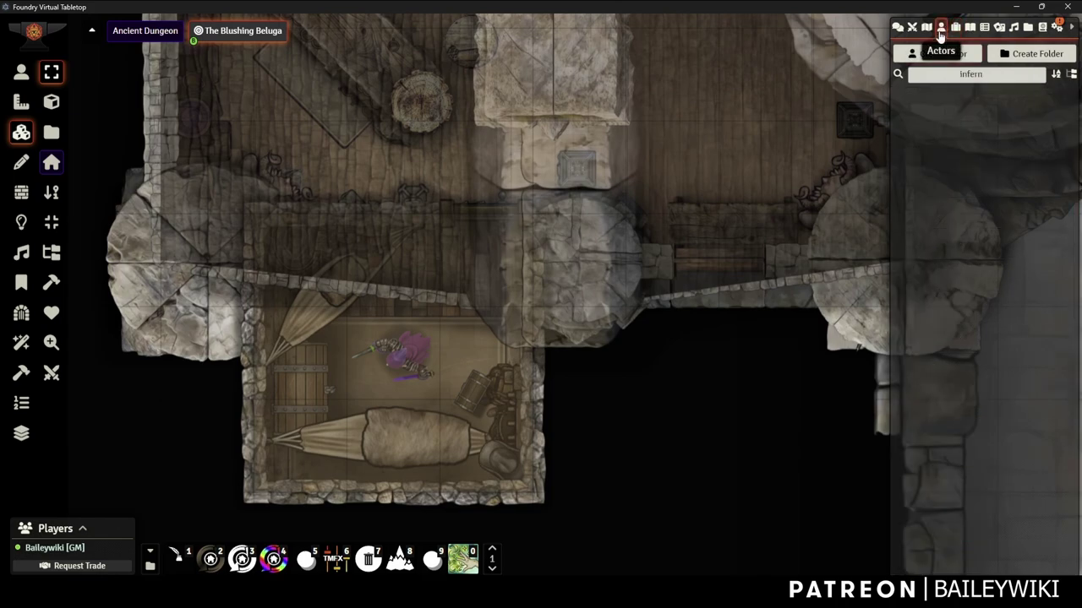
{"action": "left_click", "coordinate": [971, 73]}
{"action": "key", "text": "BackSpace"}
{"action": "key", "text": "BackSpace"}
{"action": "key", "text": "BackSpace"}
{"action": "key", "text": "BackSpace"}
{"action": "key", "text": "BackSpace"}
{"action": "key", "text": "BackSpace"}
{"action": "left_click", "coordinate": [956, 28]}
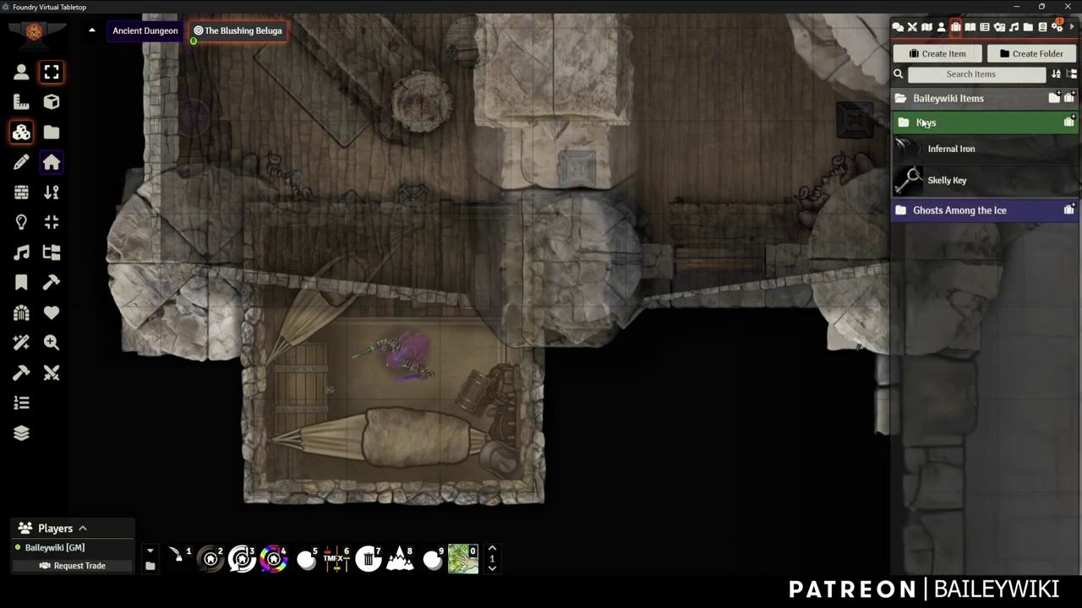
Drop the Skelly Key item onto the map as a new pile and move it onto the wooden floor
{"action": "left_click_drag", "start_coordinate": [429, 256], "coordinate": [632, 167]}
{"action": "scroll", "coordinate": [642, 201], "scroll_direction": "up", "scroll_amount": 2}
{"action": "scroll", "coordinate": [553, 287], "scroll_direction": "down", "scroll_amount": 3}
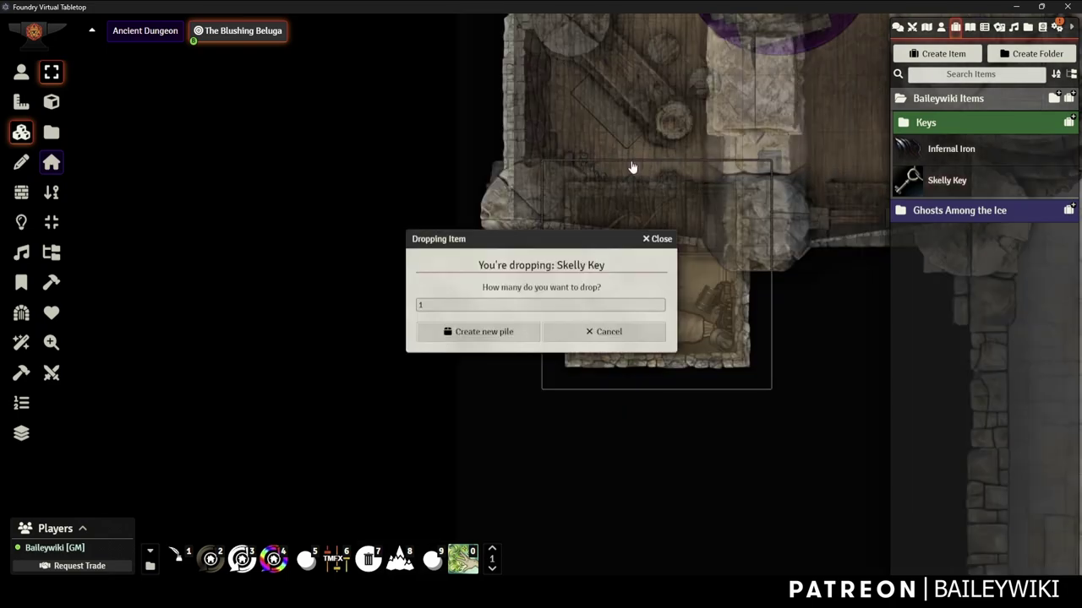
{"action": "left_click", "coordinate": [486, 333]}
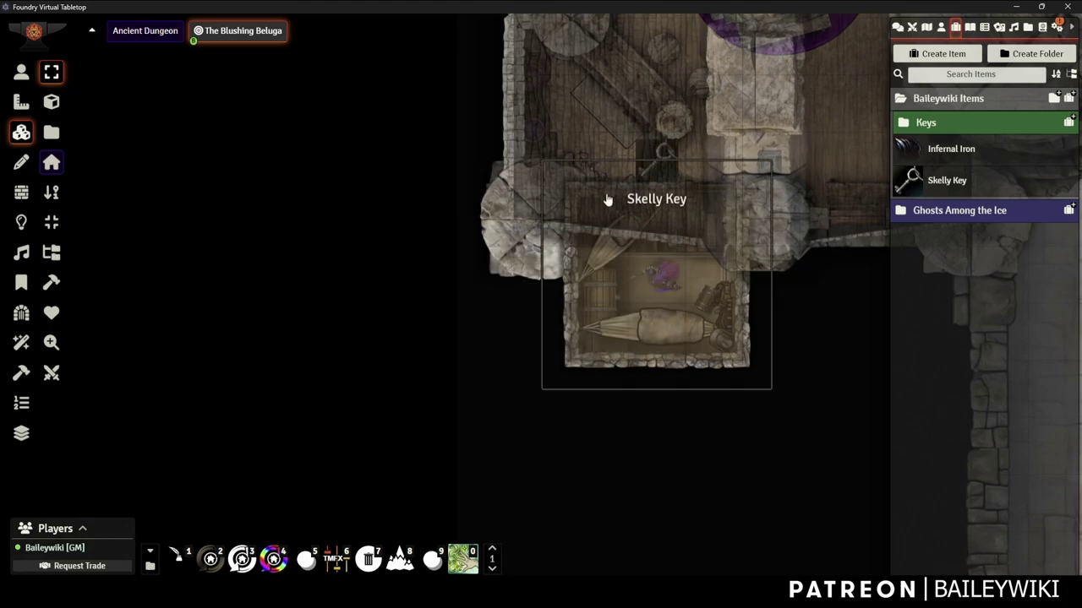
{"action": "scroll", "coordinate": [618, 208], "scroll_direction": "up", "scroll_amount": 3}
{"action": "scroll", "coordinate": [619, 208], "scroll_direction": "up", "scroll_amount": 2}
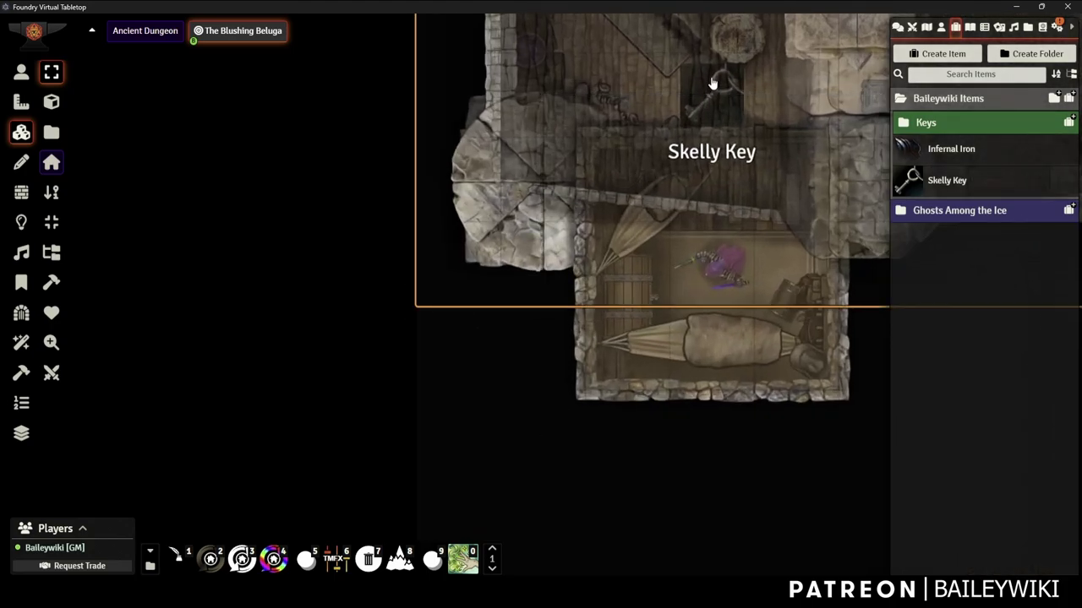
{"action": "left_click", "coordinate": [21, 71]}
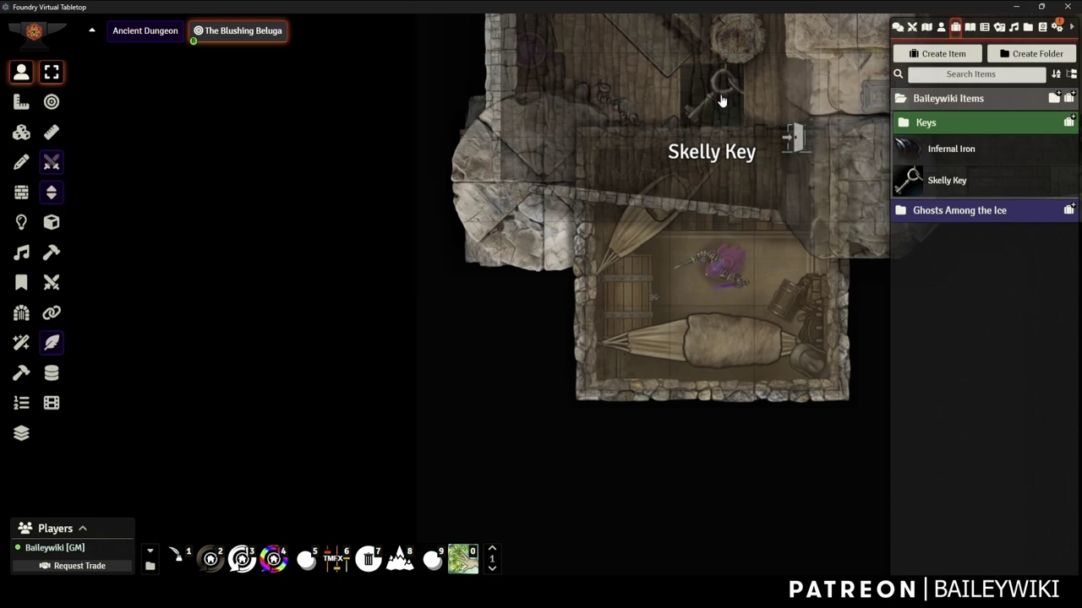
{"action": "scroll", "coordinate": [720, 99], "scroll_direction": "up", "scroll_amount": 5}
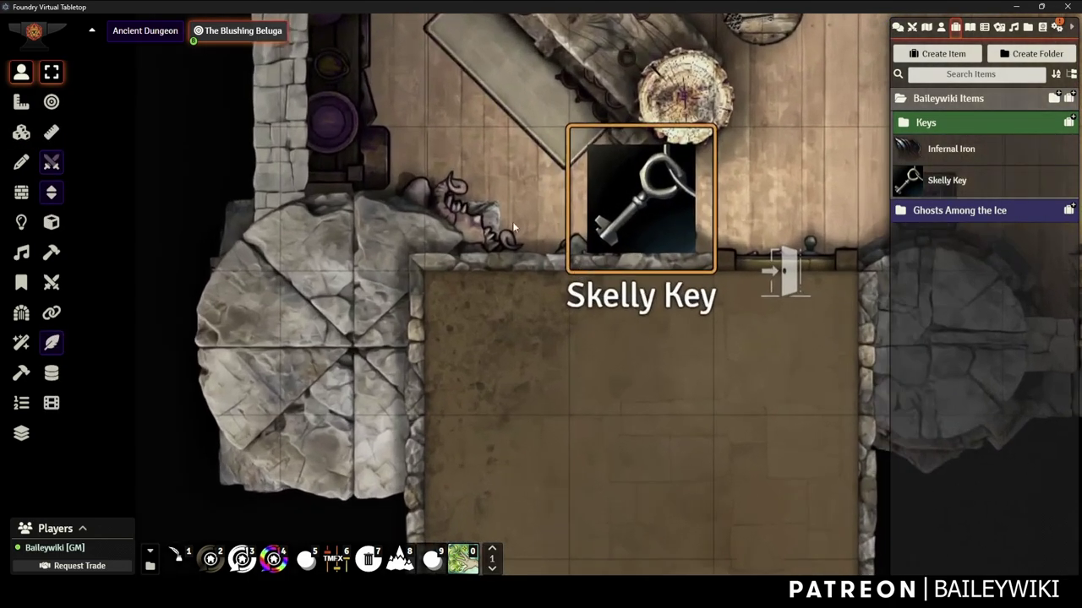
{"action": "left_click_drag", "start_coordinate": [523, 381], "coordinate": [212, 157]}
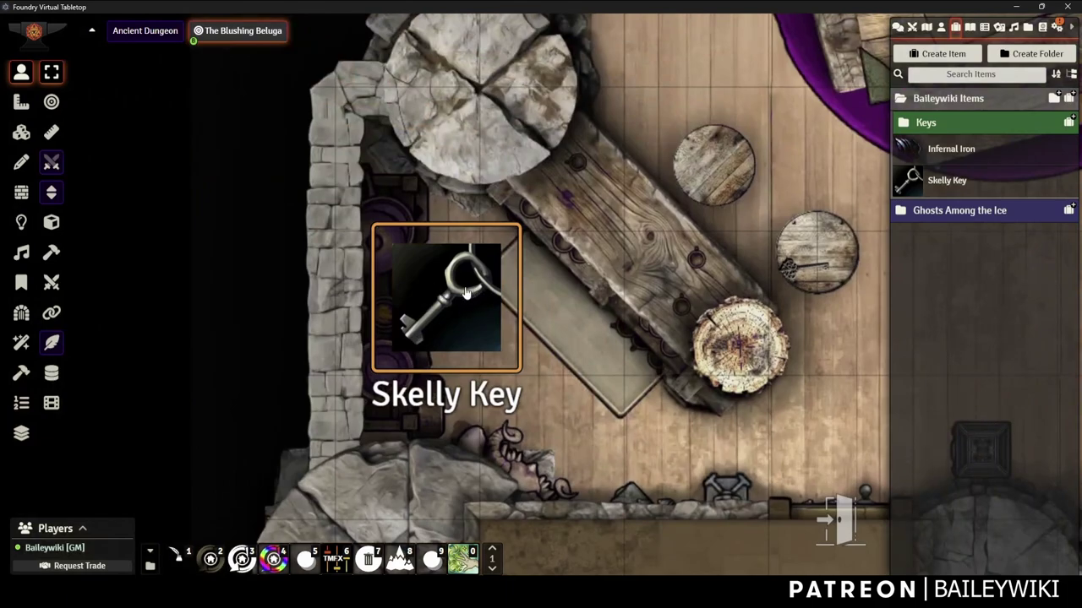
Browse for new Skelly Key token art in the User Data modules folder
{"action": "double_click", "coordinate": [460, 292]}
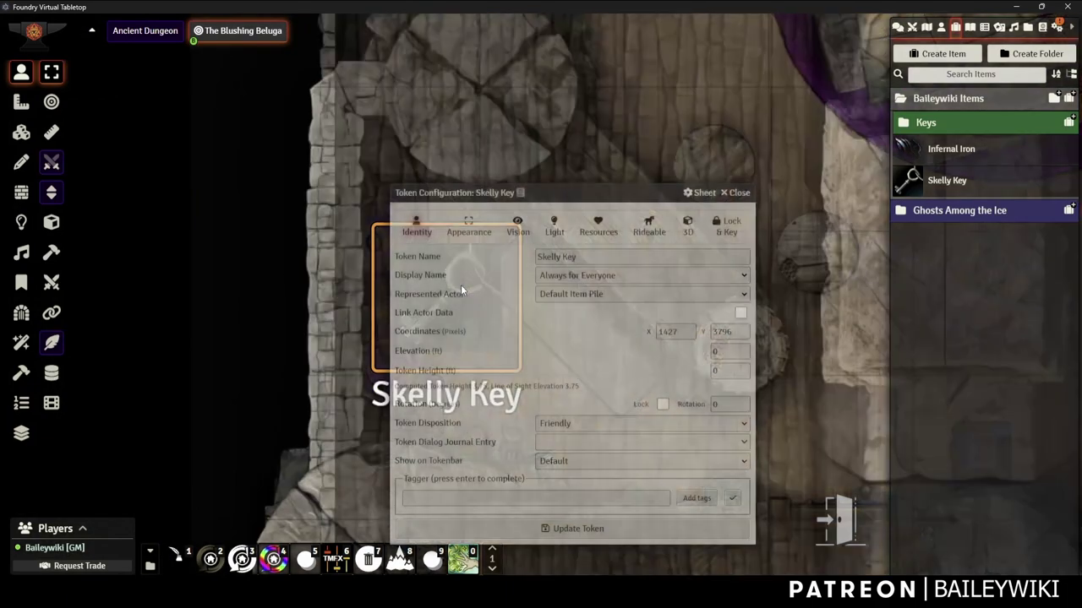
{"action": "left_click", "coordinate": [472, 235]}
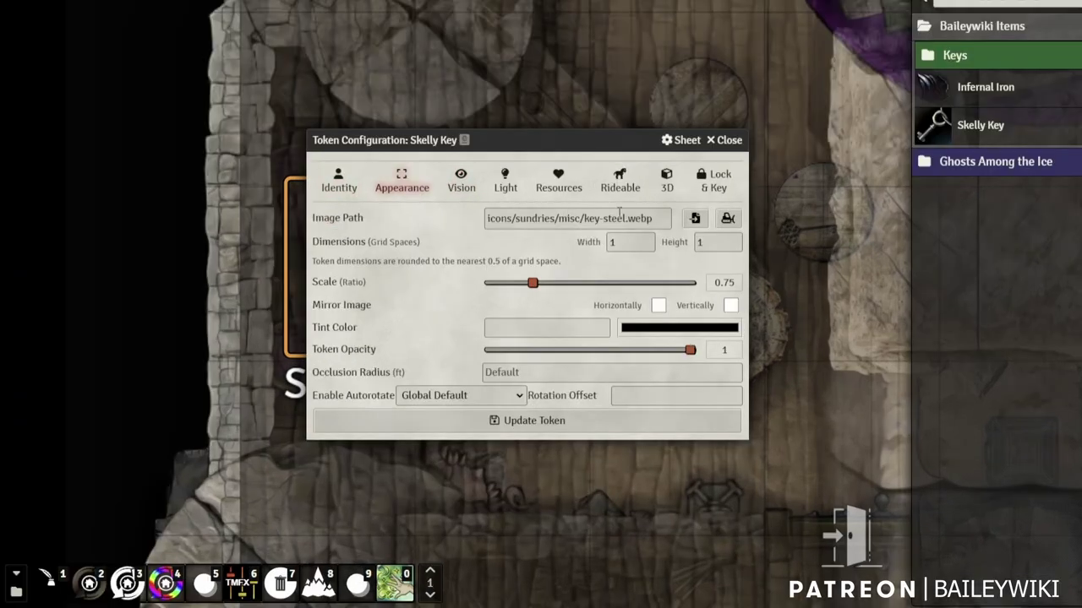
{"action": "left_click", "coordinate": [711, 257]}
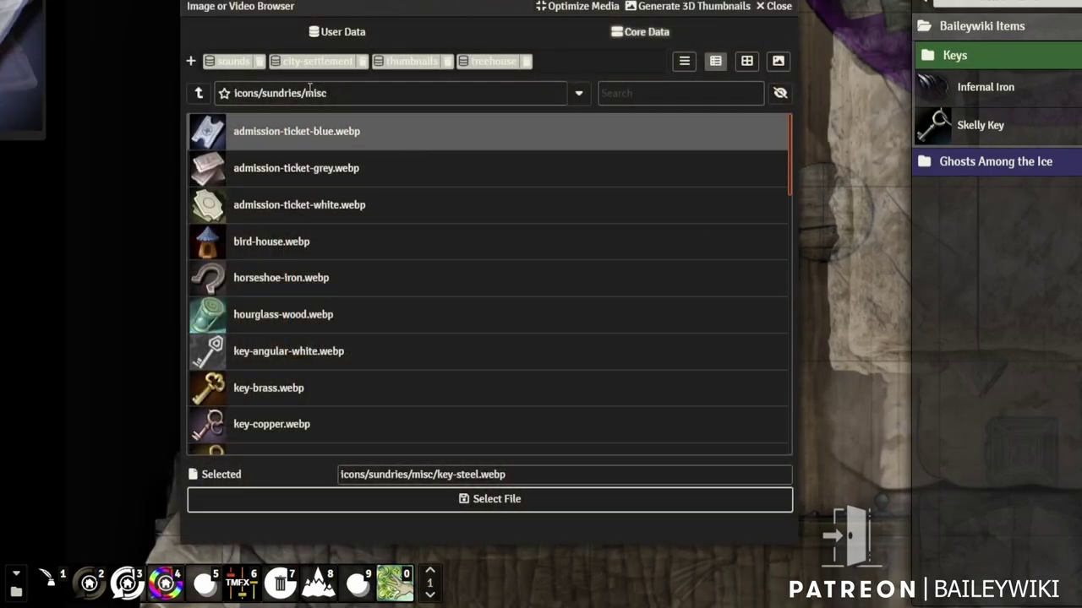
{"action": "left_click", "coordinate": [198, 93]}
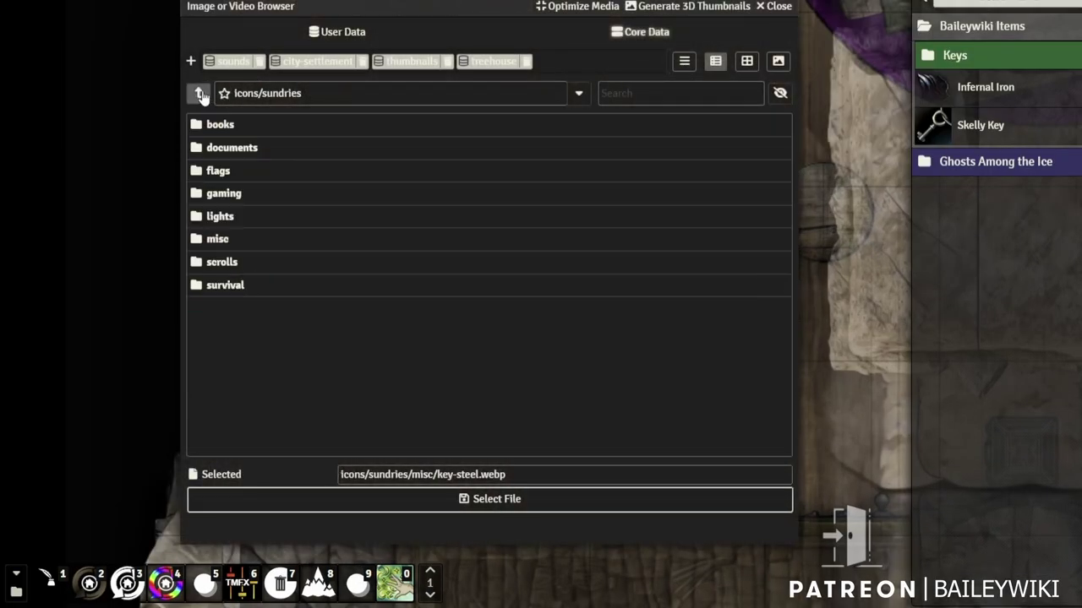
{"action": "left_click", "coordinate": [199, 93]}
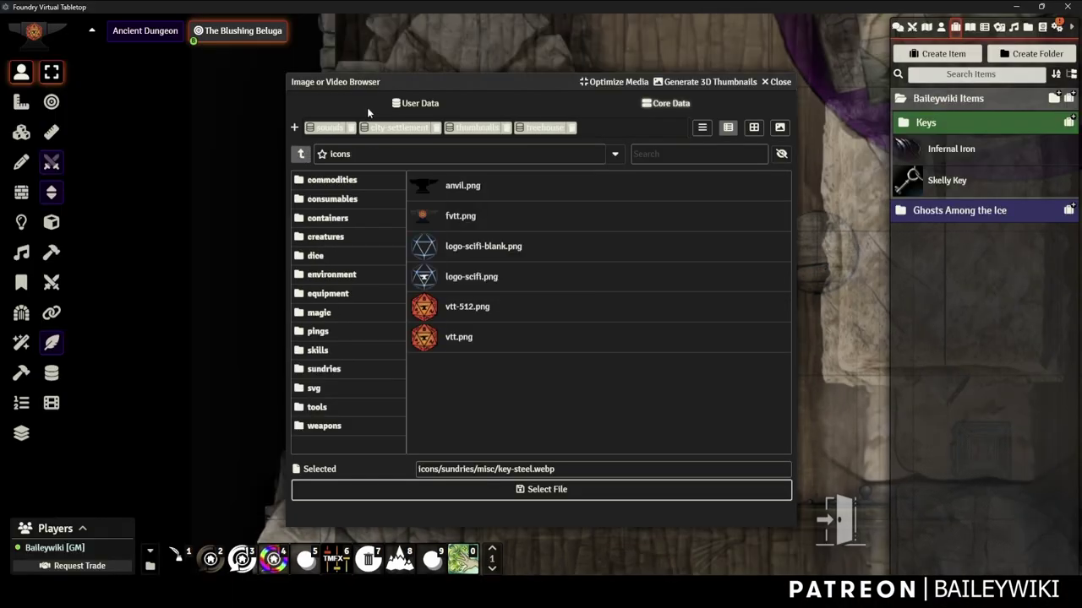
{"action": "left_click", "coordinate": [425, 103]}
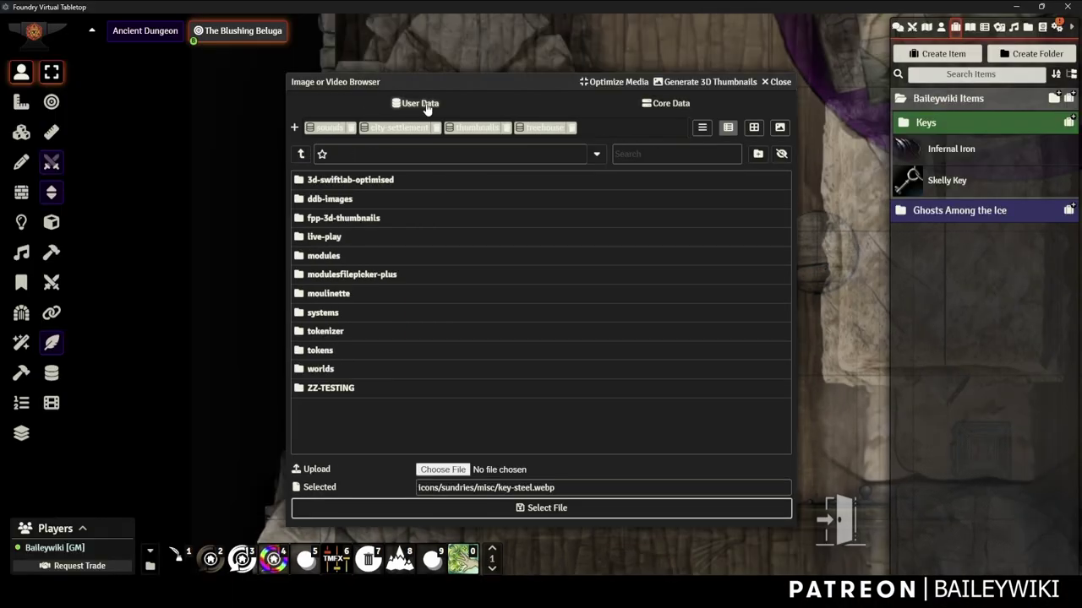
{"action": "left_click", "coordinate": [338, 258]}
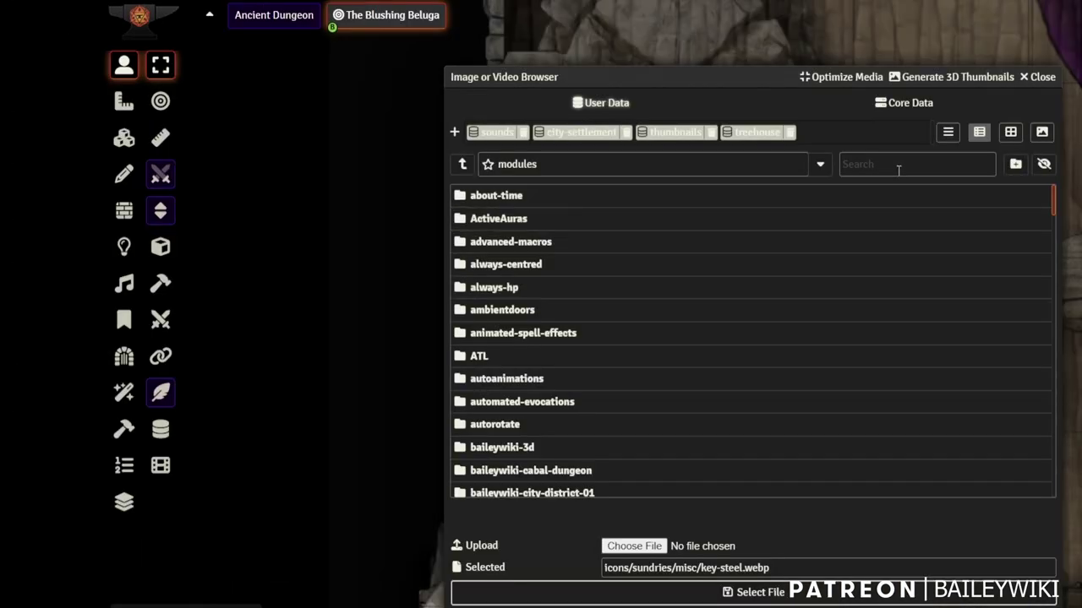
Search 'key', choose key-04.webp as the token image, and update the token
{"action": "left_click", "coordinate": [662, 158]}
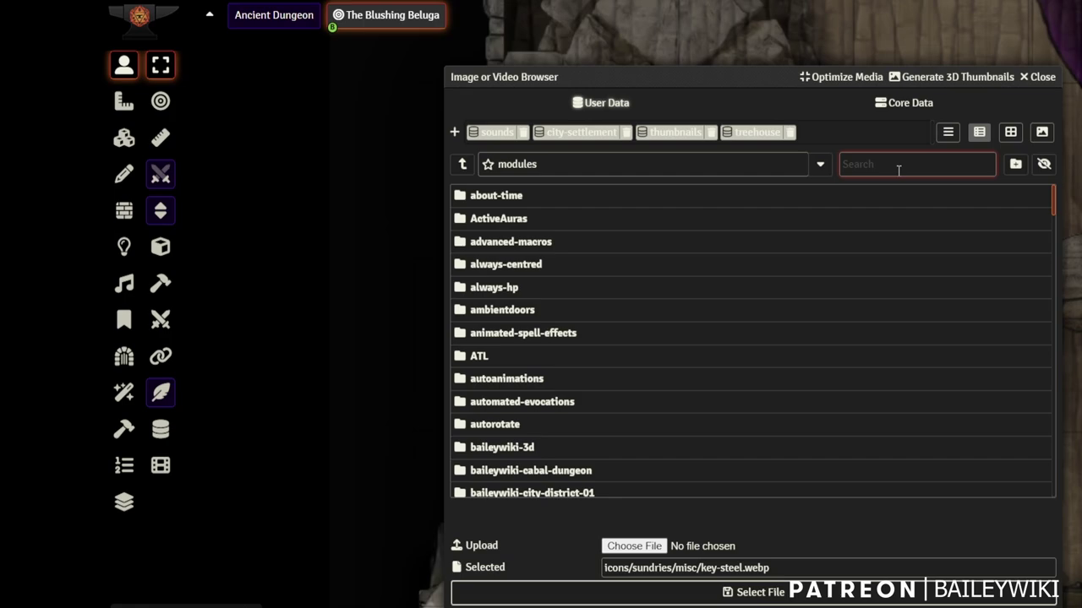
{"action": "type", "text": "key"}
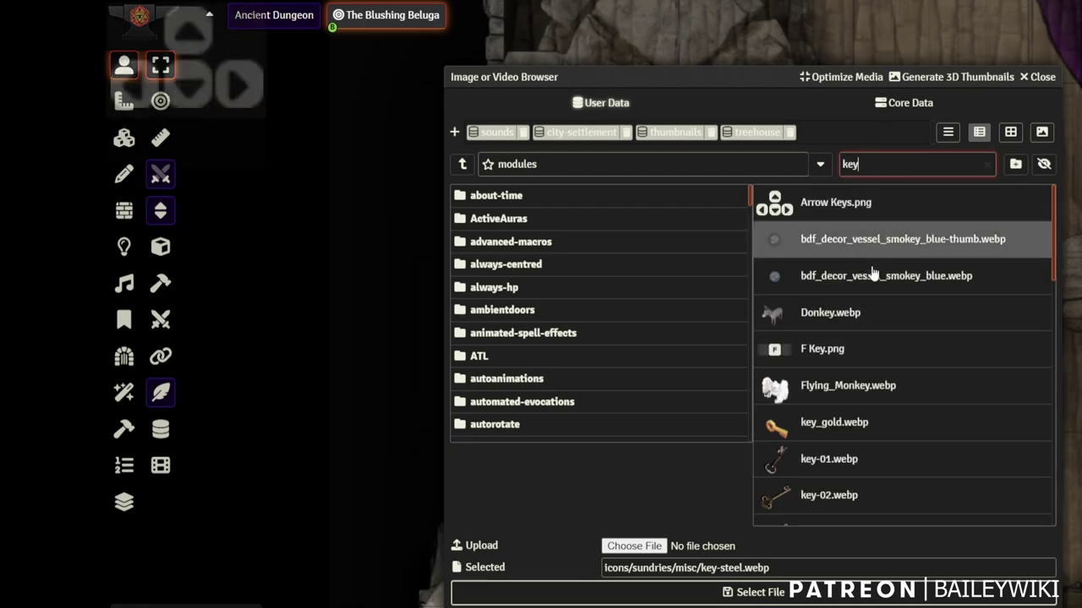
{"action": "scroll", "coordinate": [877, 304], "scroll_direction": "down", "scroll_amount": 3}
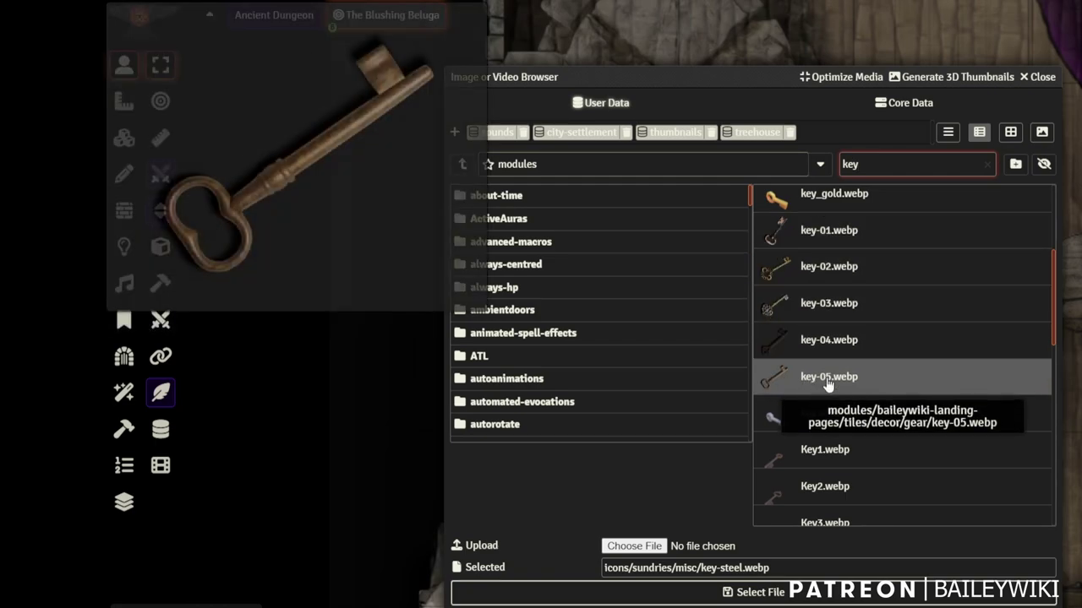
{"action": "left_click", "coordinate": [812, 339]}
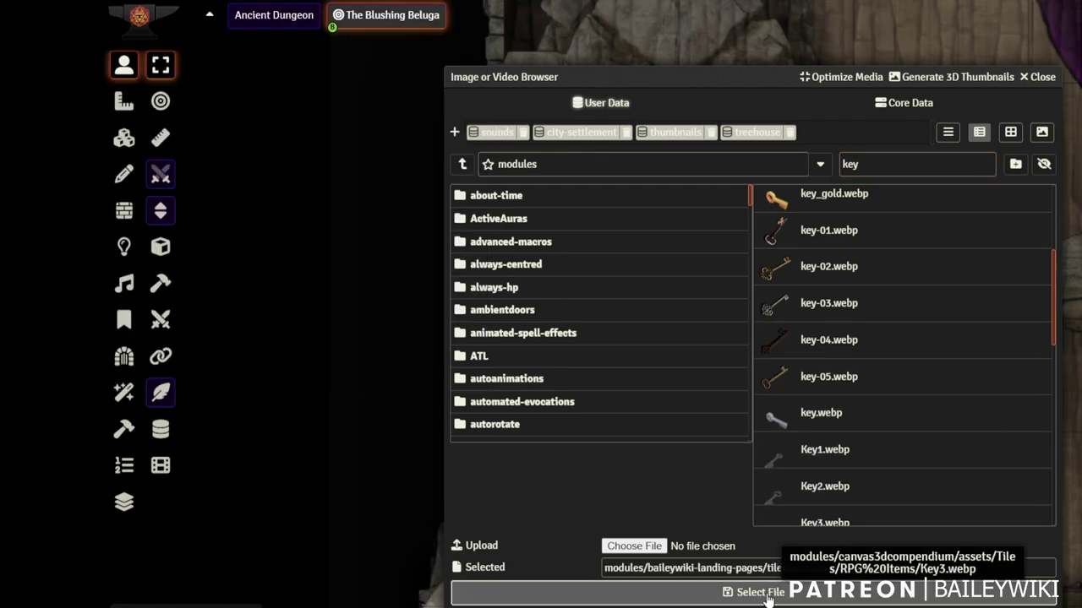
{"action": "left_click", "coordinate": [765, 594]}
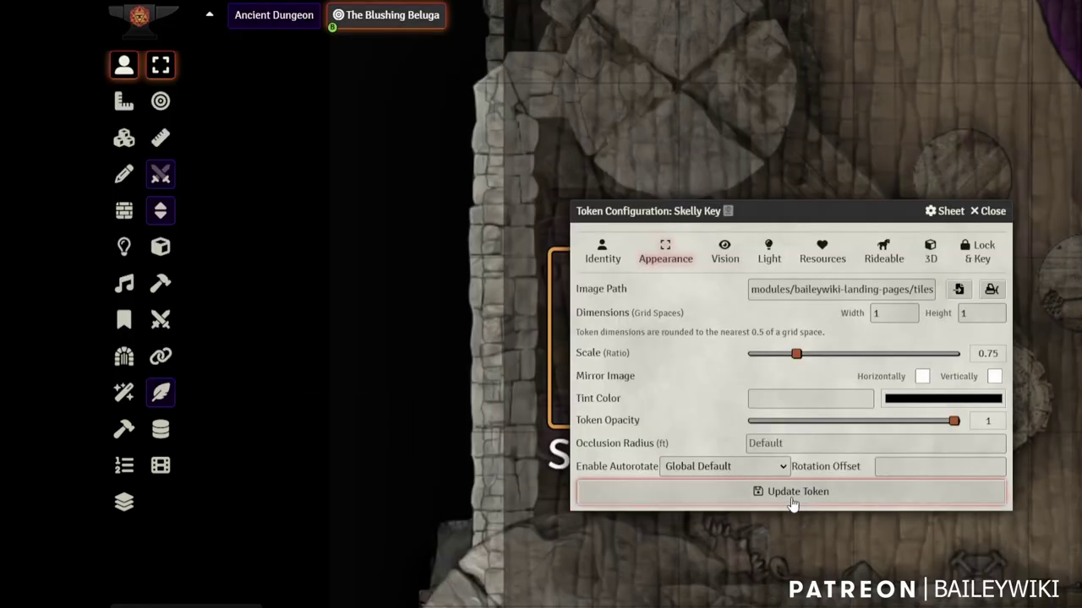
{"action": "left_click", "coordinate": [795, 498]}
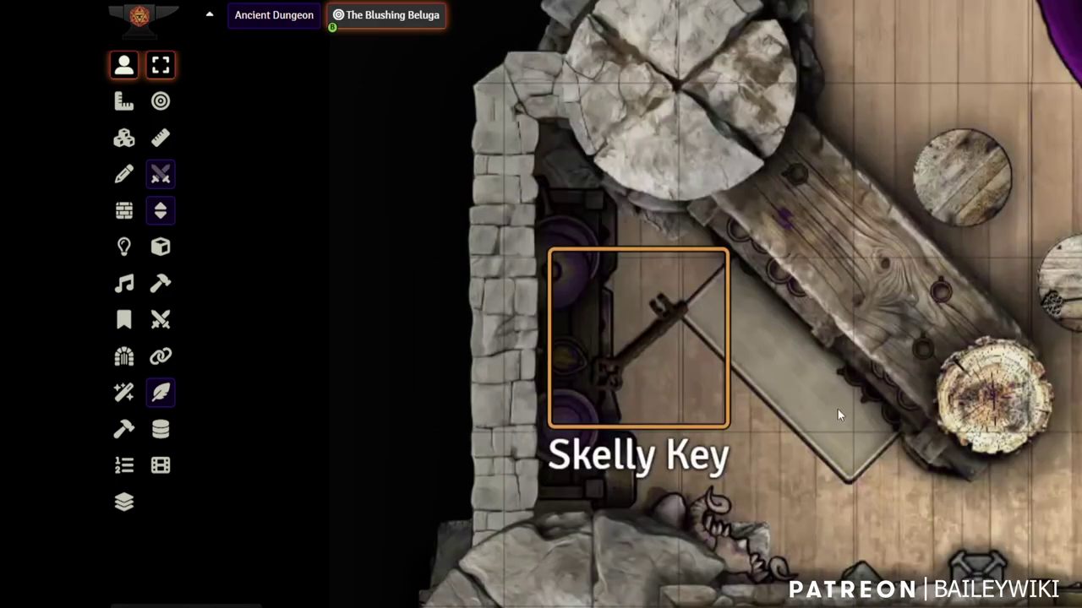
Check the Skelly Key token's Display Name option, leaving it unchanged
{"action": "scroll", "coordinate": [674, 343], "scroll_direction": "down", "scroll_amount": 1}
{"action": "scroll", "coordinate": [652, 346], "scroll_direction": "up", "scroll_amount": 1}
{"action": "double_click", "coordinate": [650, 347]}
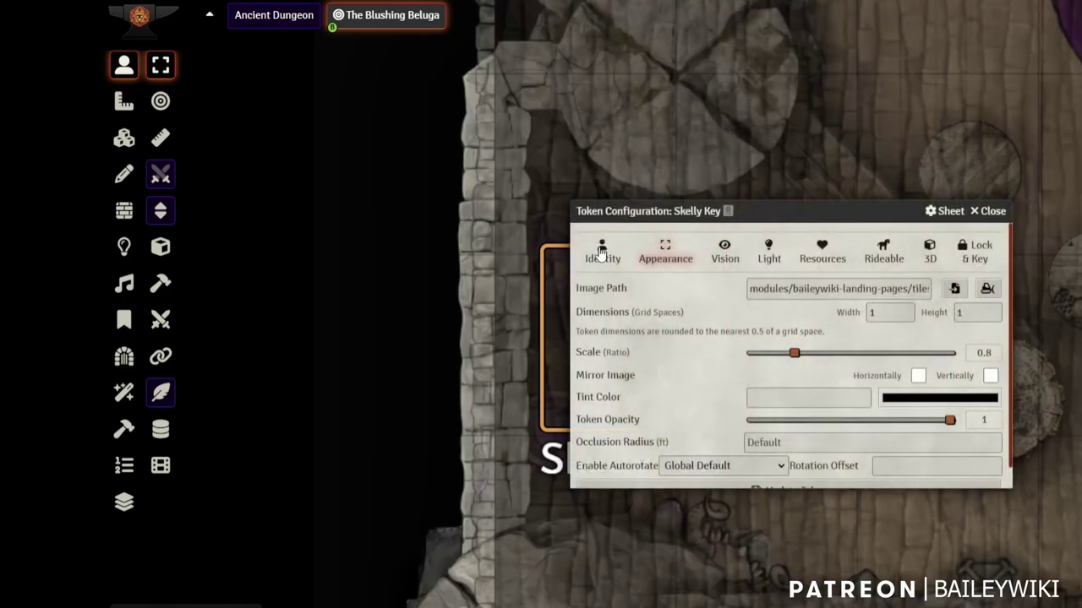
{"action": "left_click", "coordinate": [601, 250]}
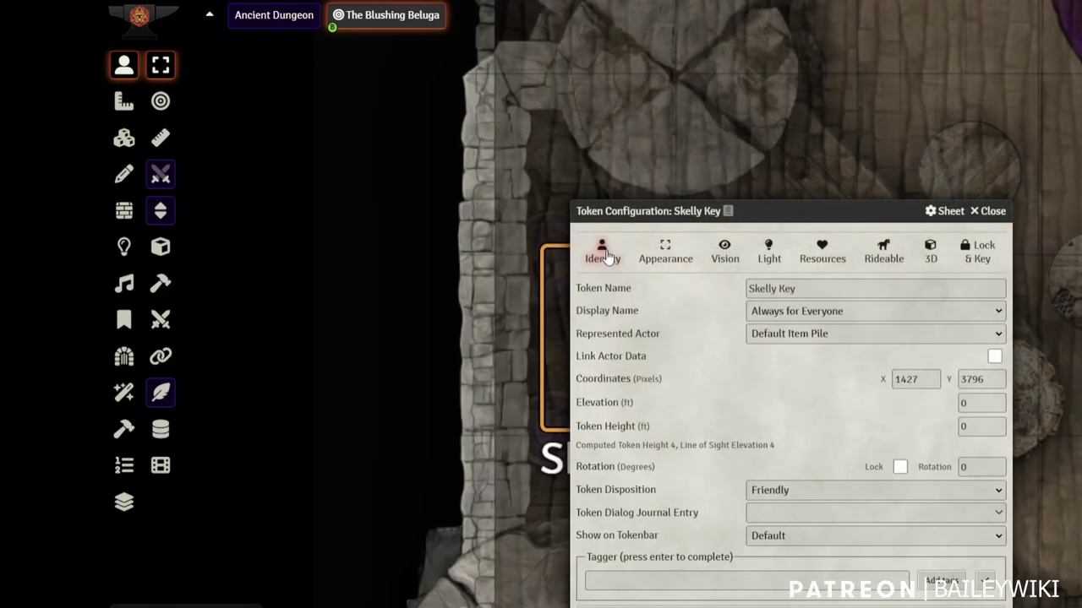
{"action": "left_click", "coordinate": [840, 313]}
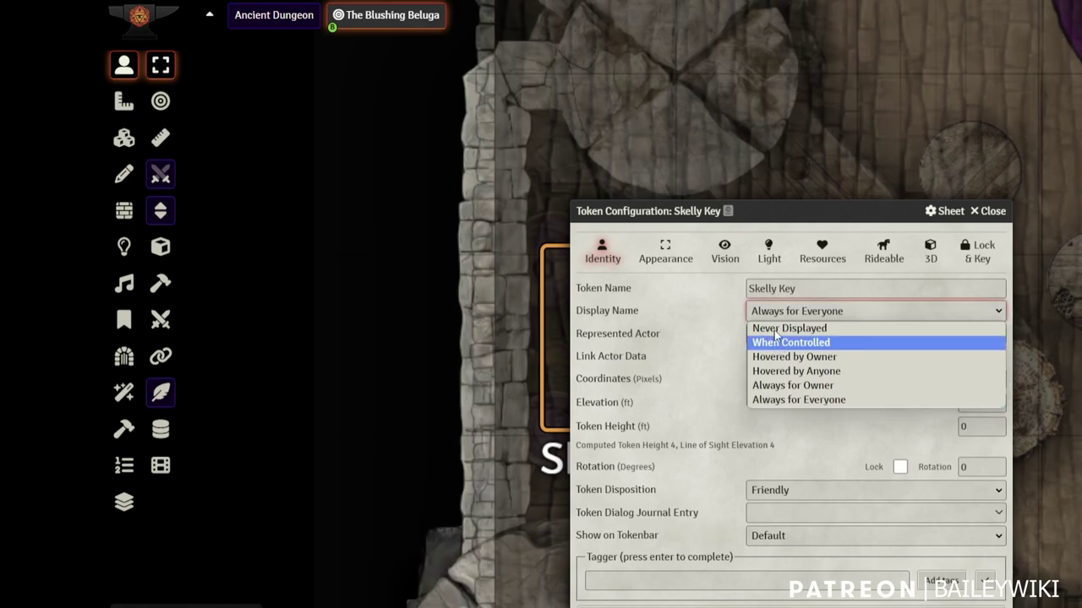
{"action": "key", "text": "Escape"}
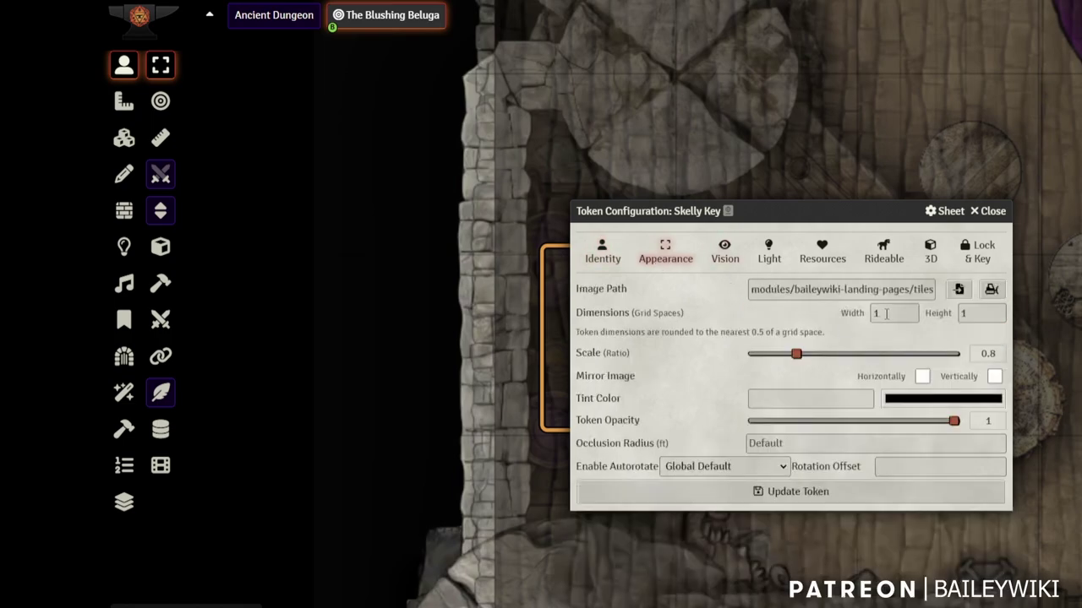
Set the token's width and height to .5 and image scale to 0.4, then save
{"action": "left_click", "coordinate": [853, 314]}
{"action": "type", "text": ".5"}
{"action": "key", "text": "Tab"}
{"action": "key", "text": "Tab"}
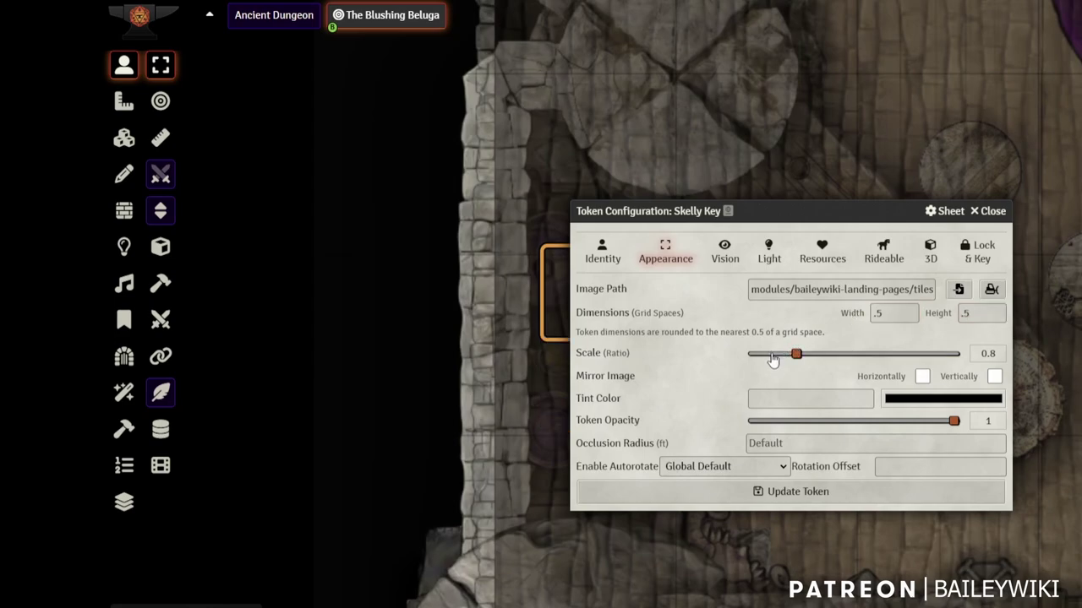
{"action": "left_click", "coordinate": [769, 355]}
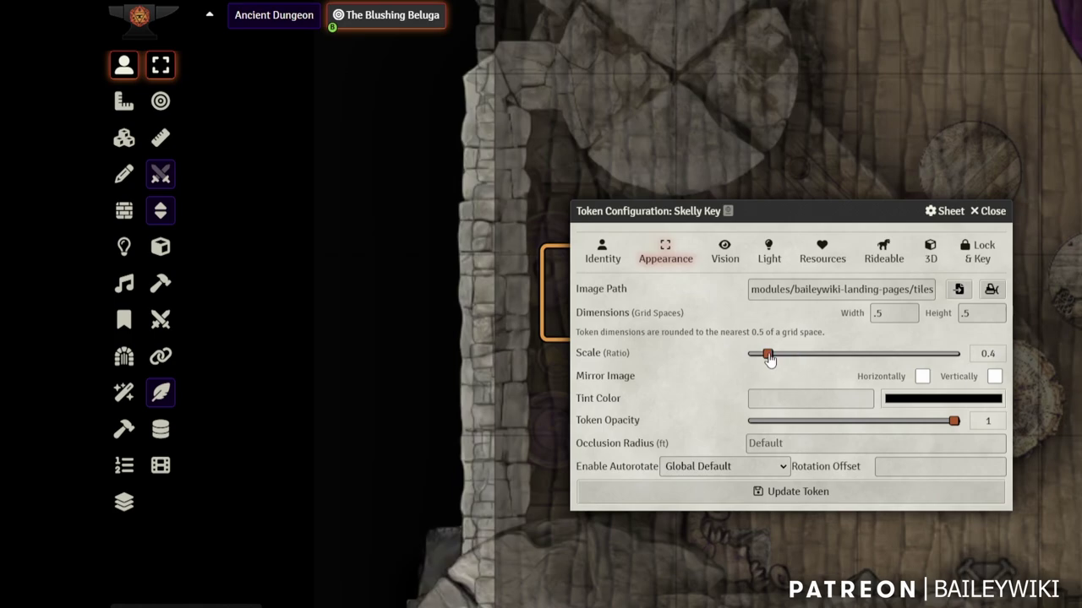
{"action": "left_click", "coordinate": [808, 493]}
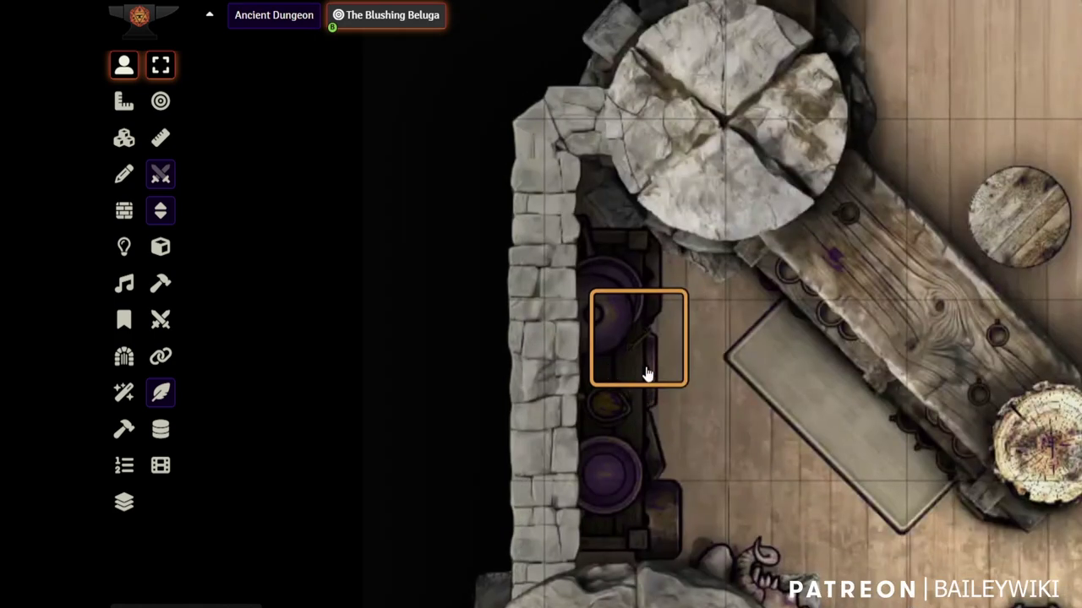
Place the Skelly Key pile on the end of the long wooden table, then return to the Tokens tool
{"action": "left_click_drag", "start_coordinate": [640, 354], "coordinate": [711, 380]}
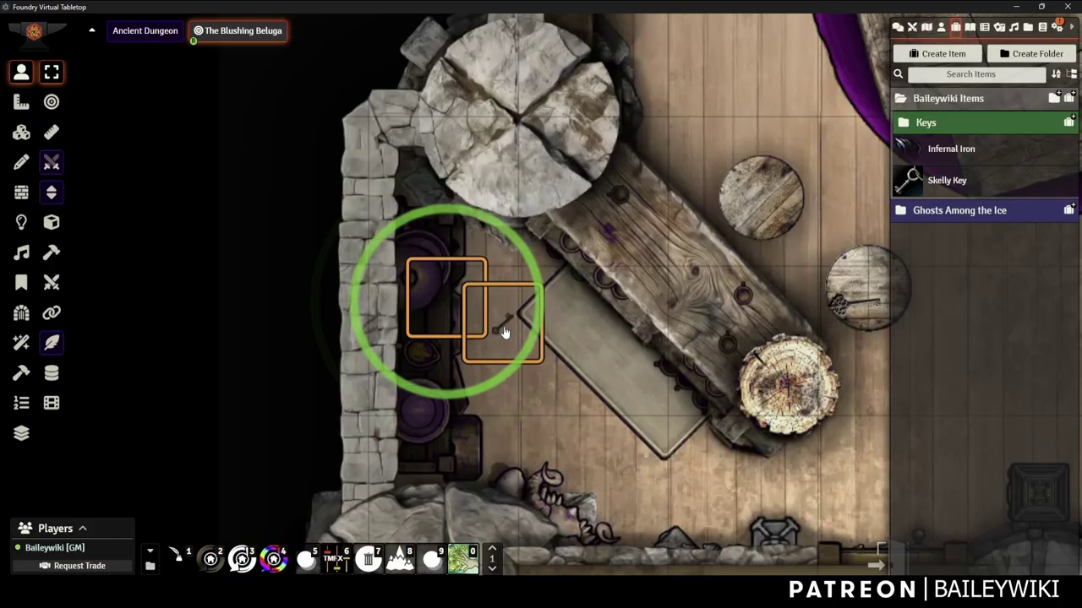
{"action": "left_click_drag", "start_coordinate": [505, 332], "coordinate": [590, 232]}
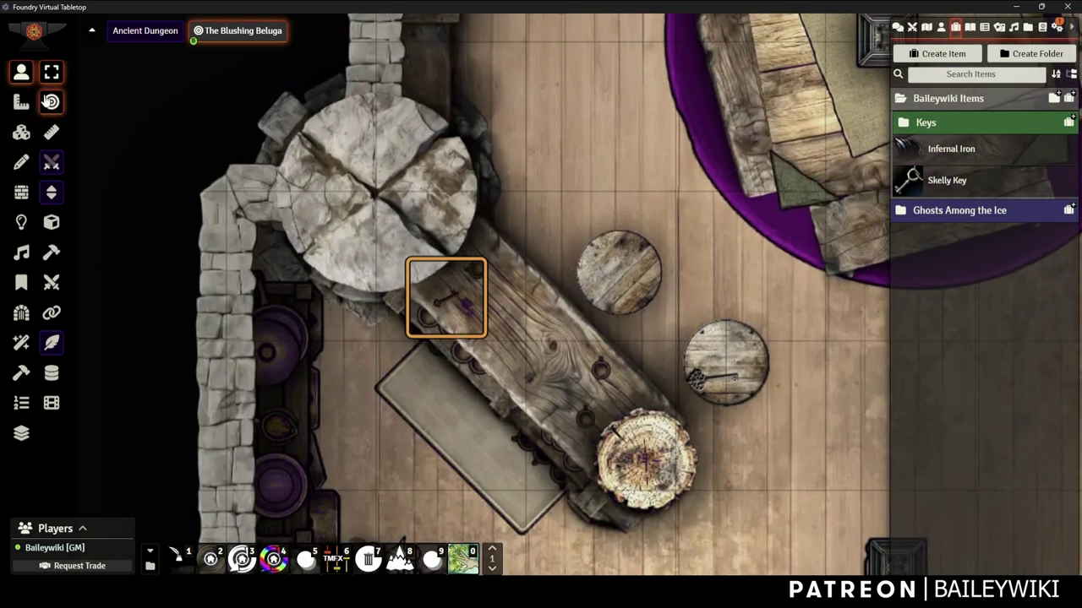
{"action": "left_click", "coordinate": [22, 132]}
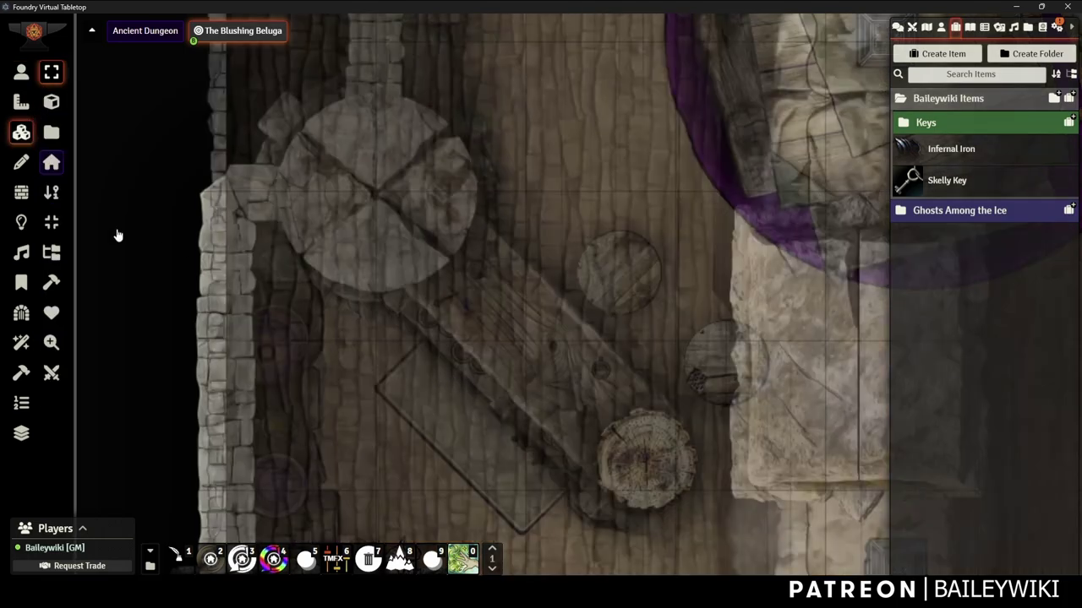
{"action": "left_click", "coordinate": [24, 77]}
{"action": "scroll", "coordinate": [476, 347], "scroll_direction": "down", "scroll_amount": 2}
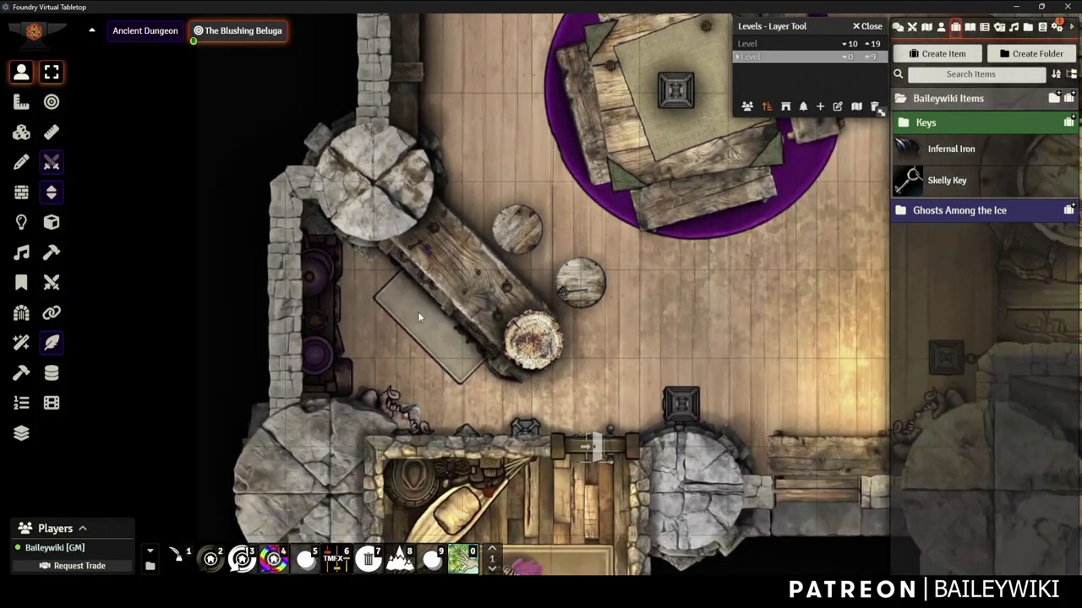
{"action": "scroll", "coordinate": [453, 311], "scroll_direction": "up", "scroll_amount": 3}
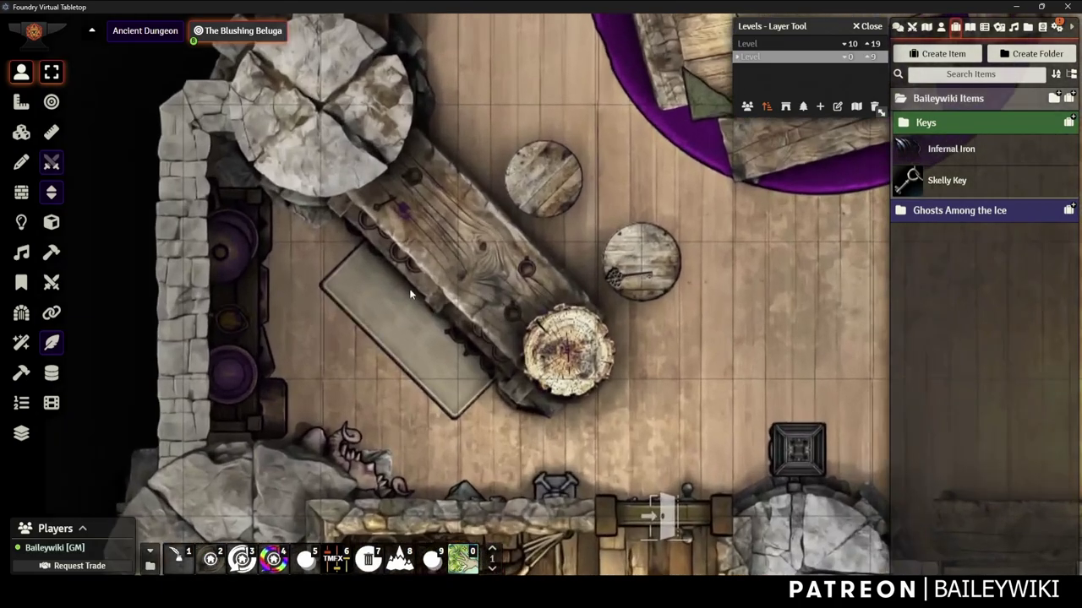
{"action": "double_click", "coordinate": [387, 206]}
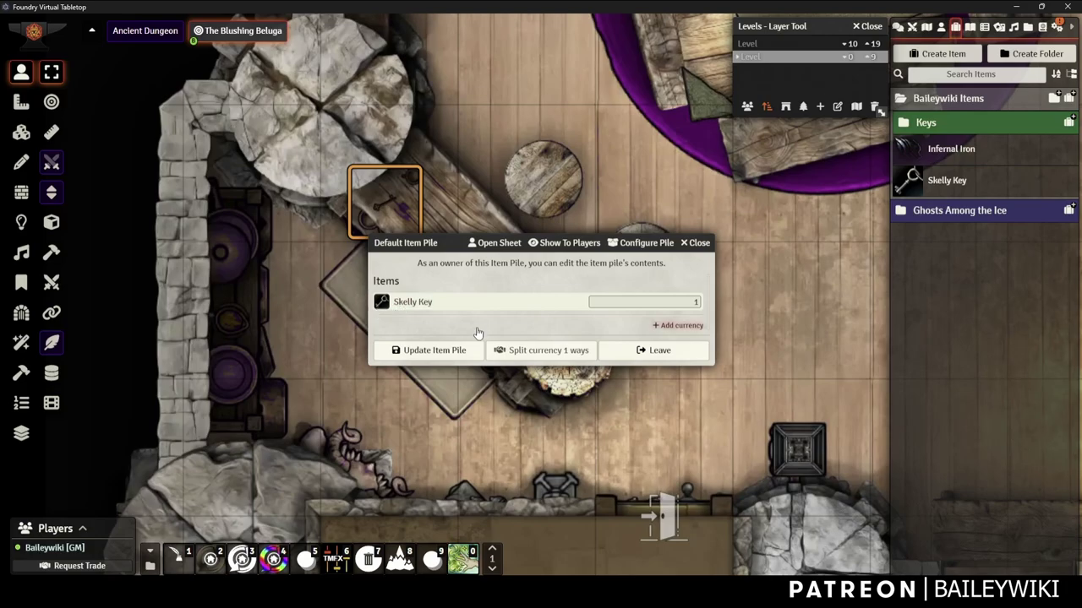
{"action": "left_click", "coordinate": [700, 244]}
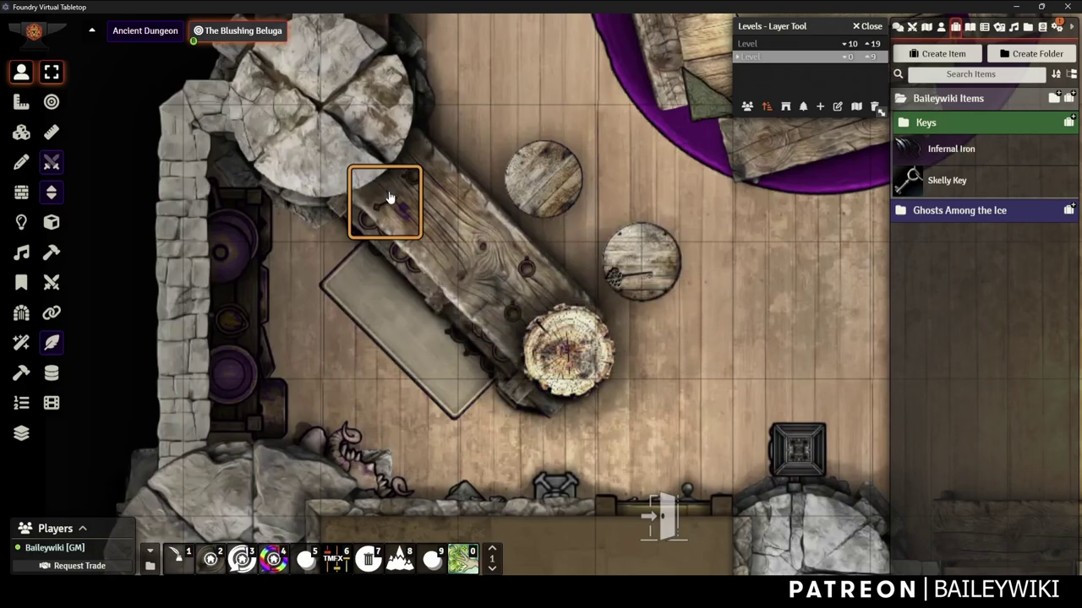
{"action": "scroll", "coordinate": [440, 276], "scroll_direction": "down", "scroll_amount": 5}
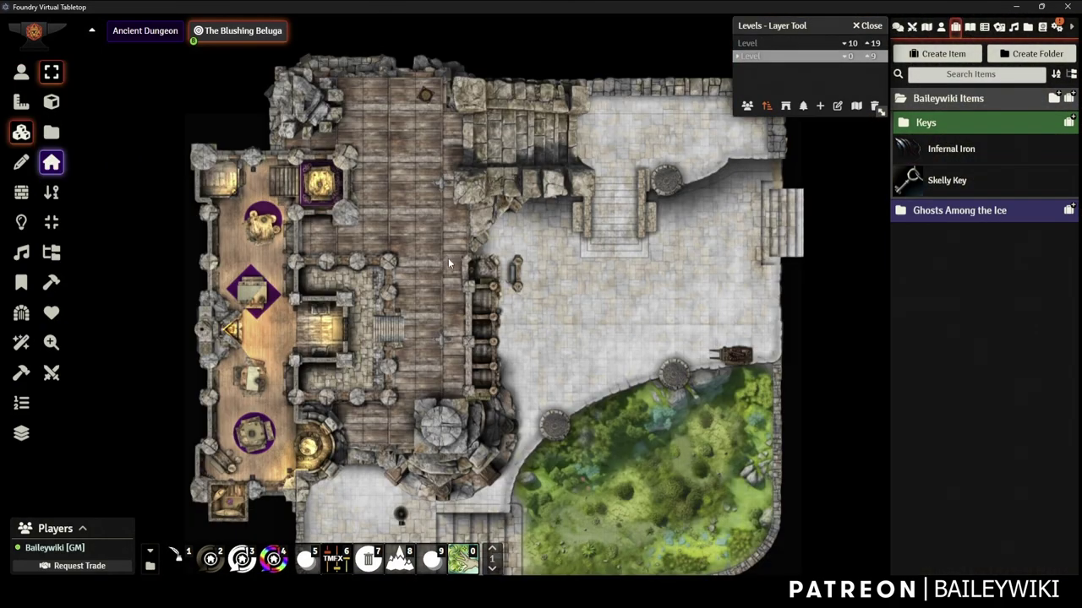
{"action": "scroll", "coordinate": [447, 258], "scroll_direction": "up", "scroll_amount": 4}
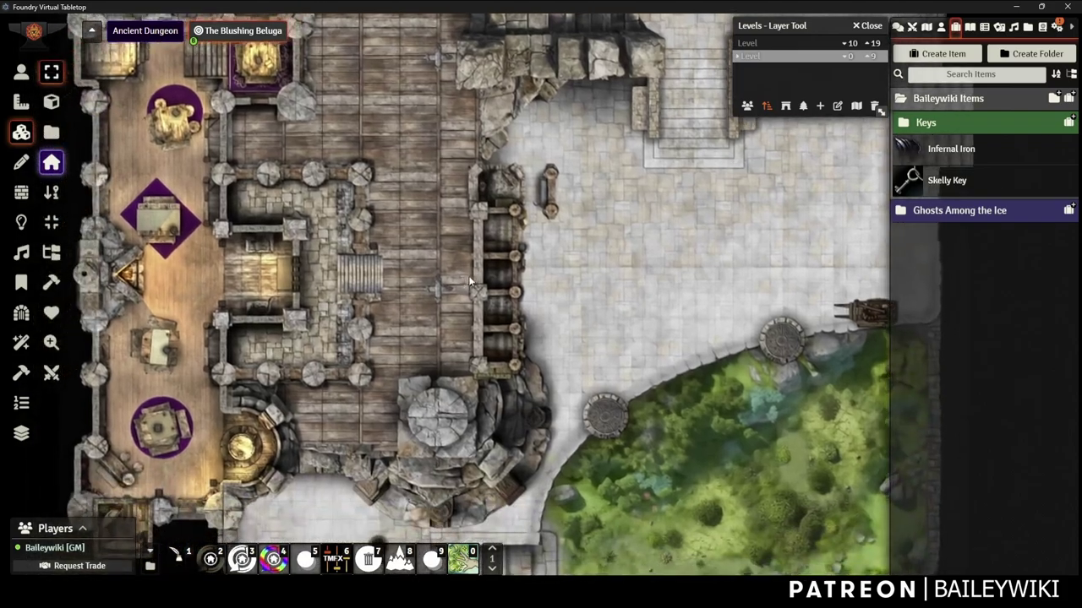
{"action": "left_click_drag", "start_coordinate": [468, 275], "coordinate": [497, 262]}
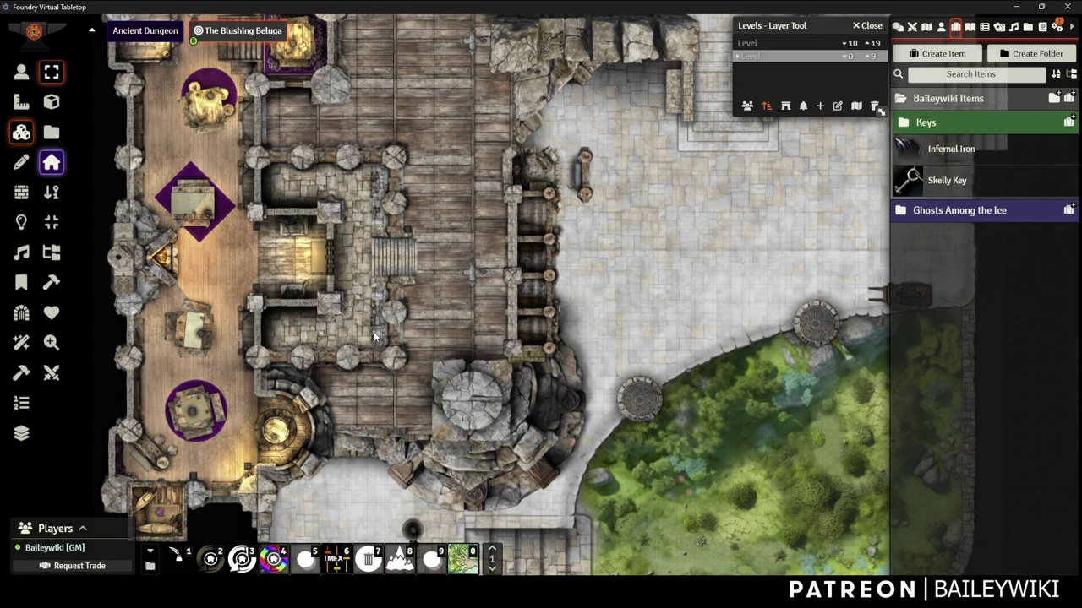
{"action": "left_click_drag", "start_coordinate": [376, 336], "coordinate": [501, 268]}
{"action": "scroll", "coordinate": [500, 295], "scroll_direction": "up", "scroll_amount": 2}
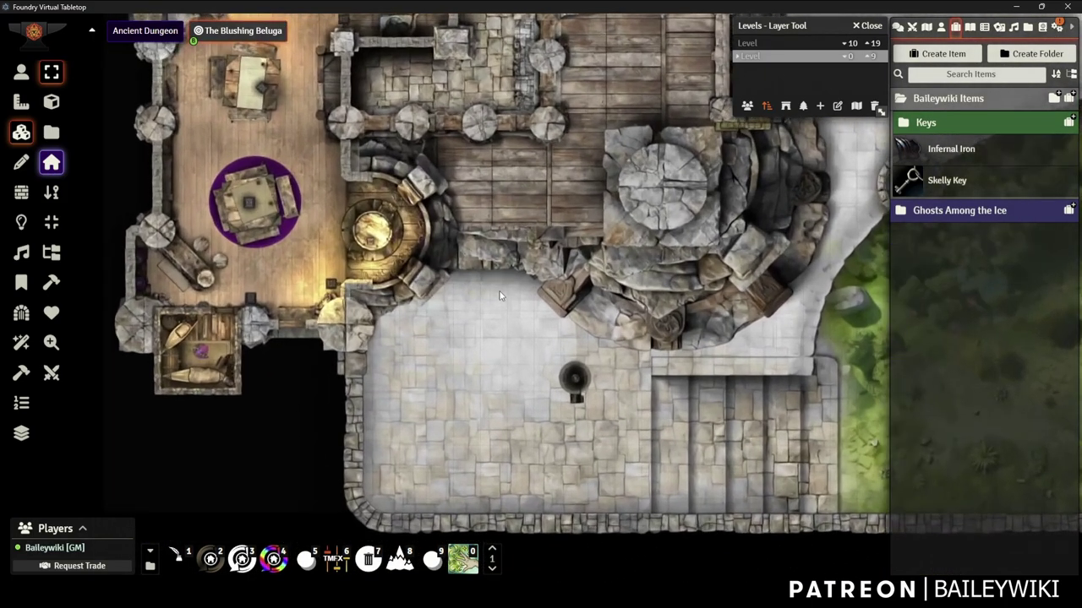
{"action": "left_click_drag", "start_coordinate": [497, 199], "coordinate": [491, 291]}
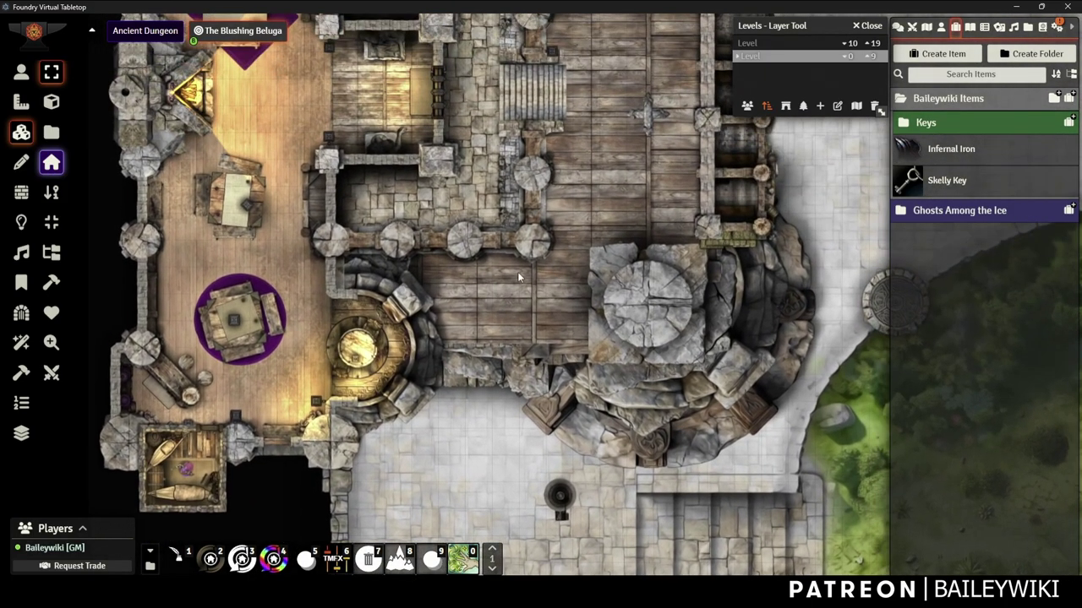
{"action": "left_click_drag", "start_coordinate": [608, 180], "coordinate": [488, 327]}
{"action": "scroll", "coordinate": [489, 322], "scroll_direction": "down", "scroll_amount": 2}
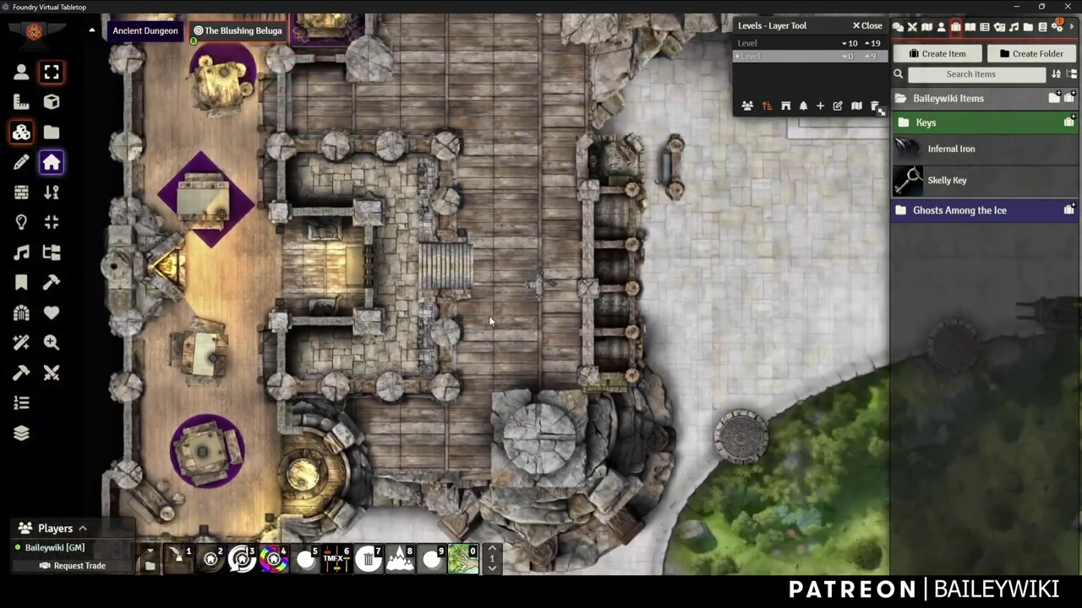
{"action": "scroll", "coordinate": [489, 315], "scroll_direction": "down", "scroll_amount": 3}
{"action": "left_click_drag", "start_coordinate": [524, 267], "coordinate": [487, 250]}
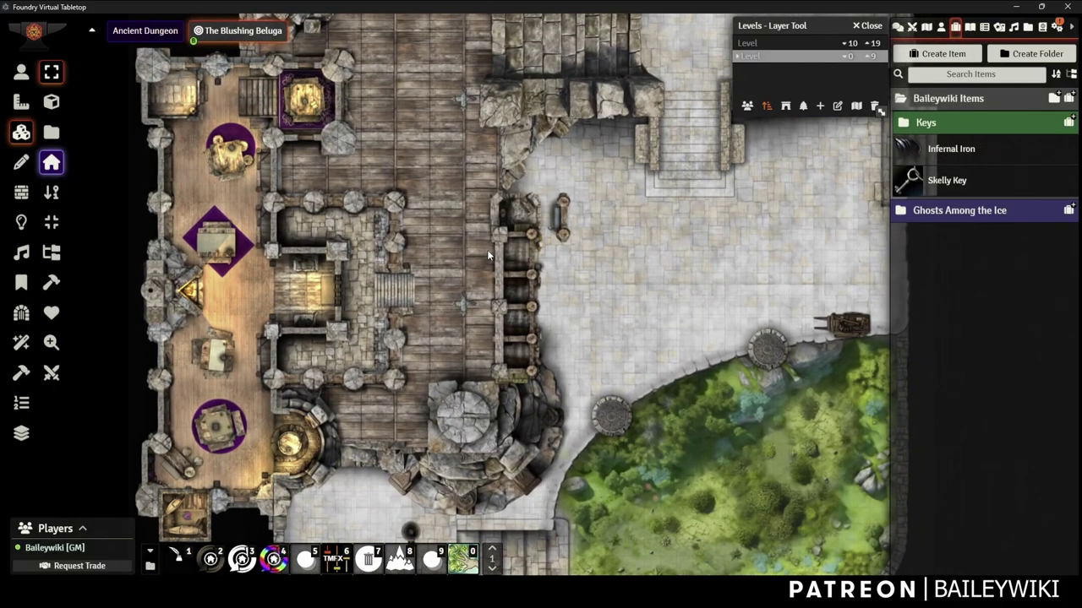